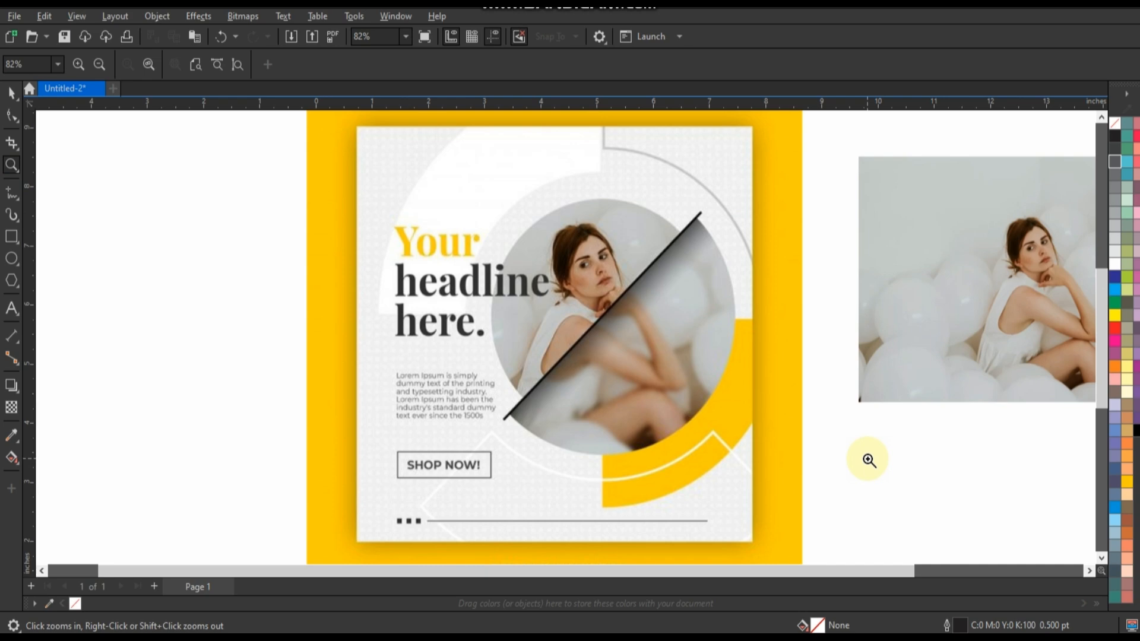
Draw a square about 11.16 inches wide in the empty area beside the reference design.
right_click(804, 424)
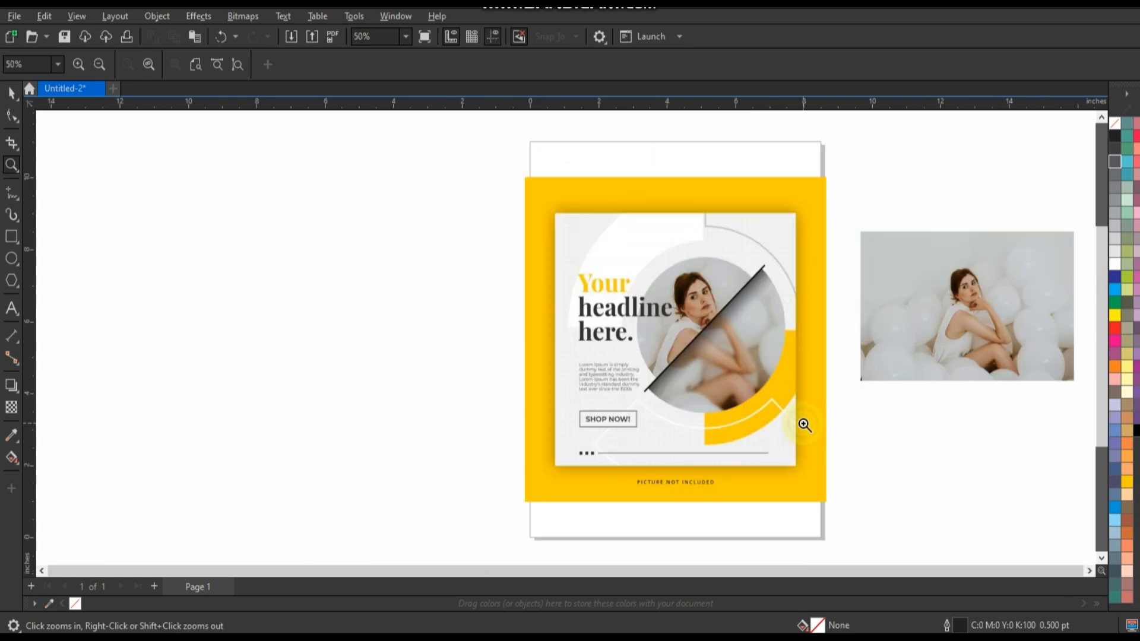
drag(43, 120, 738, 530)
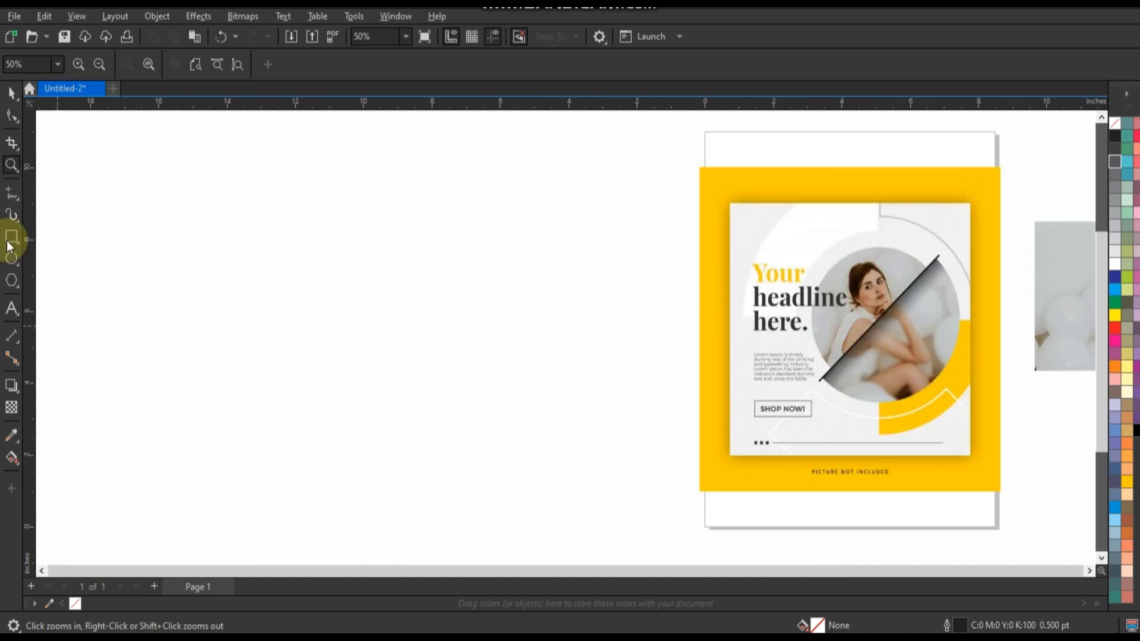
click(7, 241)
drag(196, 136, 309, 254)
drag(355, 415, 429, 537)
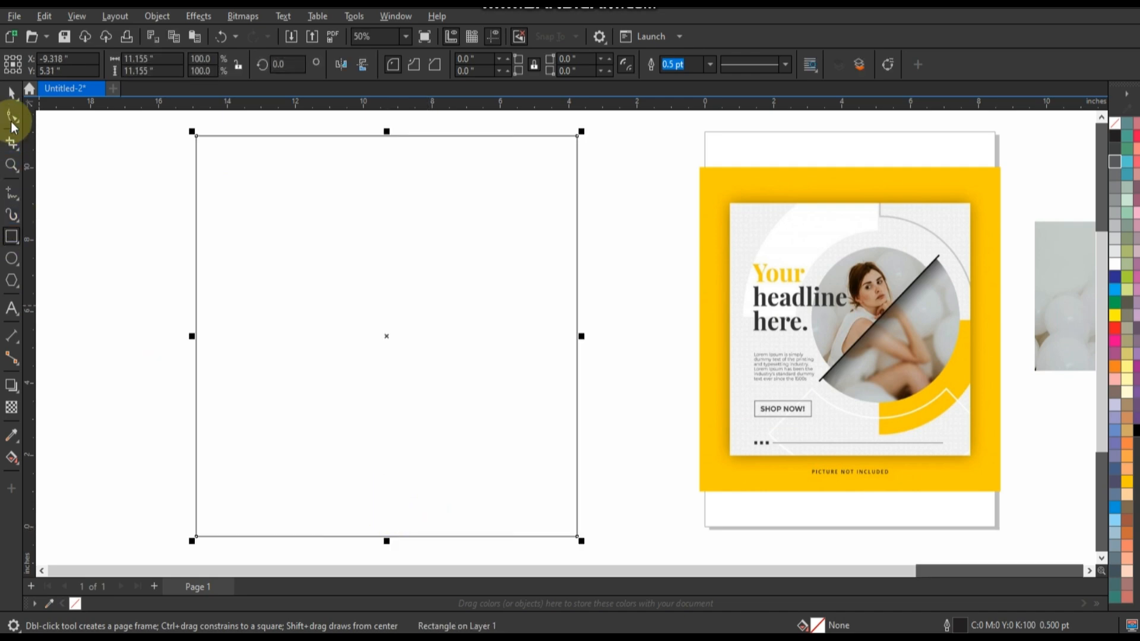
Fill the large square with a light 10% black grey.
key(space)
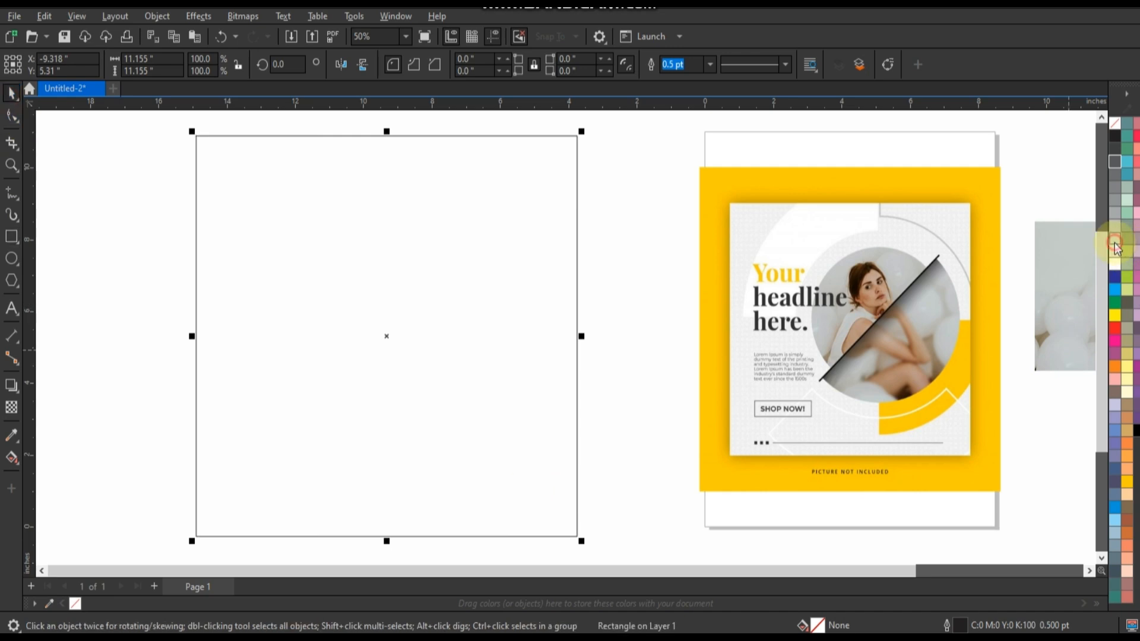
click(1116, 243)
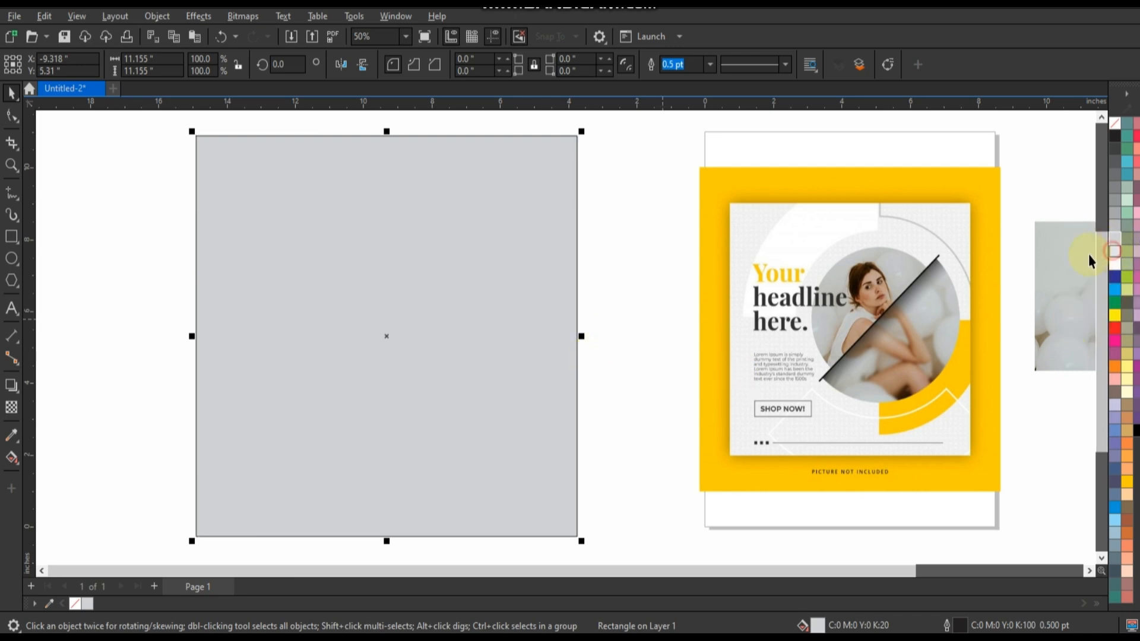
click(1114, 252)
click(128, 262)
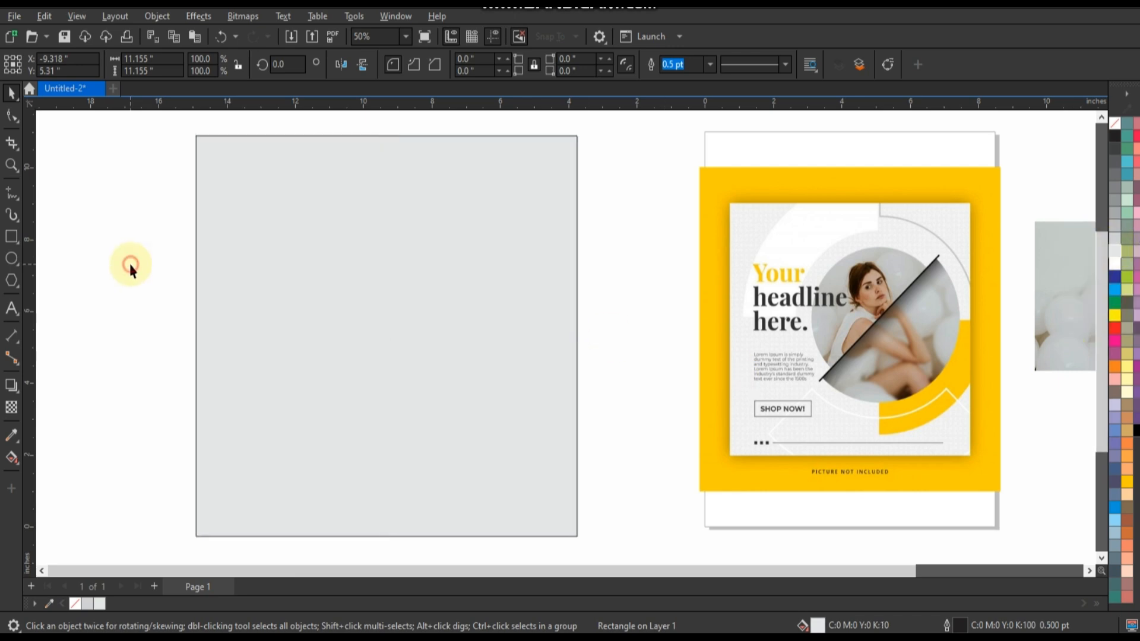
Make a white miniature copy of the square about 0.126 inch wide and place it inside the grey square's upper-left corner.
click(229, 282)
drag(580, 537, 394, 364)
click(1112, 264)
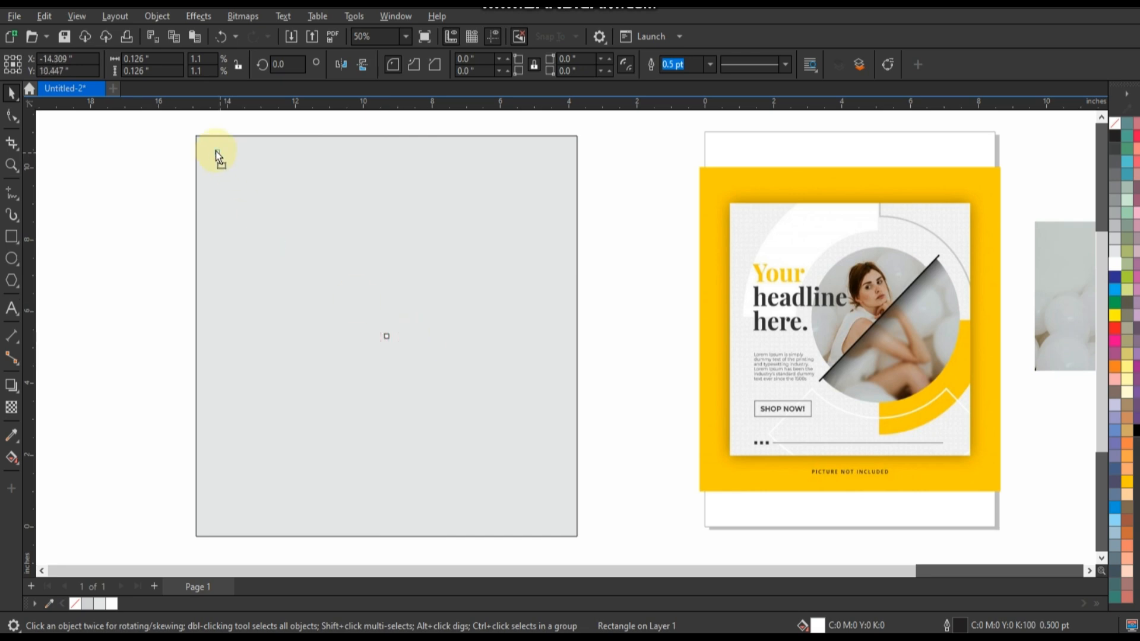
drag(216, 151, 211, 163)
right_click(215, 151)
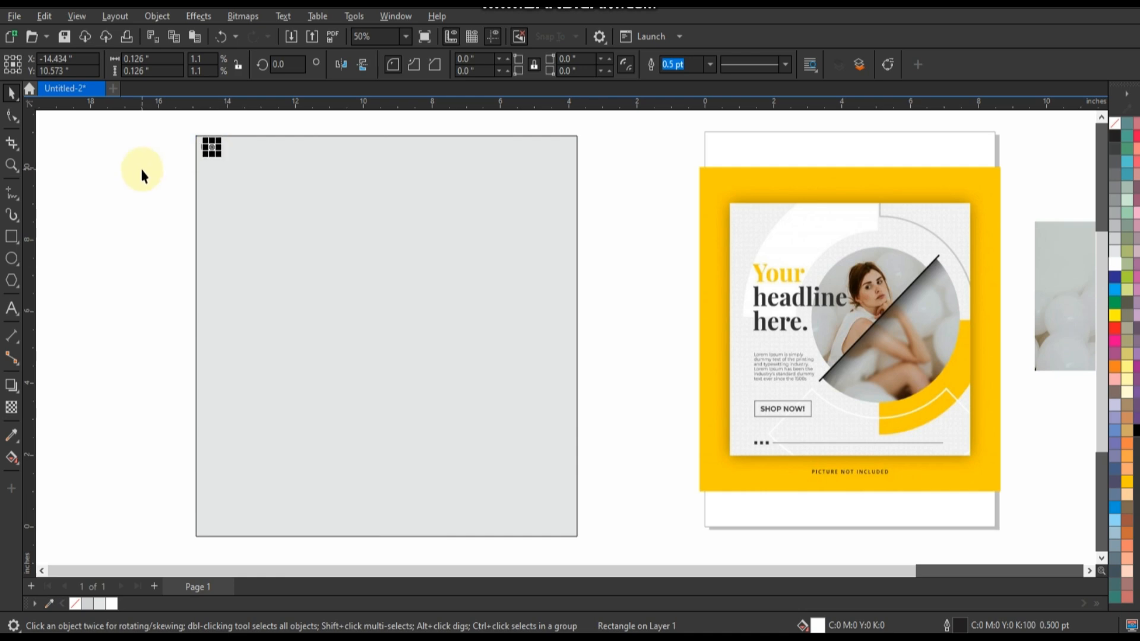
Repeat the small square at even spacing into a horizontal row that extends well past the grey square's right edge.
key(ctrl+r)
key(ctrl+r)
key(ctrl+r)
key(ctrl+r)
key(ctrl+r)
key(ctrl+r)
key(ctrl+r)
key(ctrl+r)
key(ctrl+r)
key(ctrl+r)
key(ctrl+r)
key(ctrl+r)
key(ctrl+r)
key(ctrl+r)
key(ctrl+r)
key(ctrl+r)
key(ctrl+r)
key(ctrl+r)
key(ctrl+r)
key(ctrl+r)
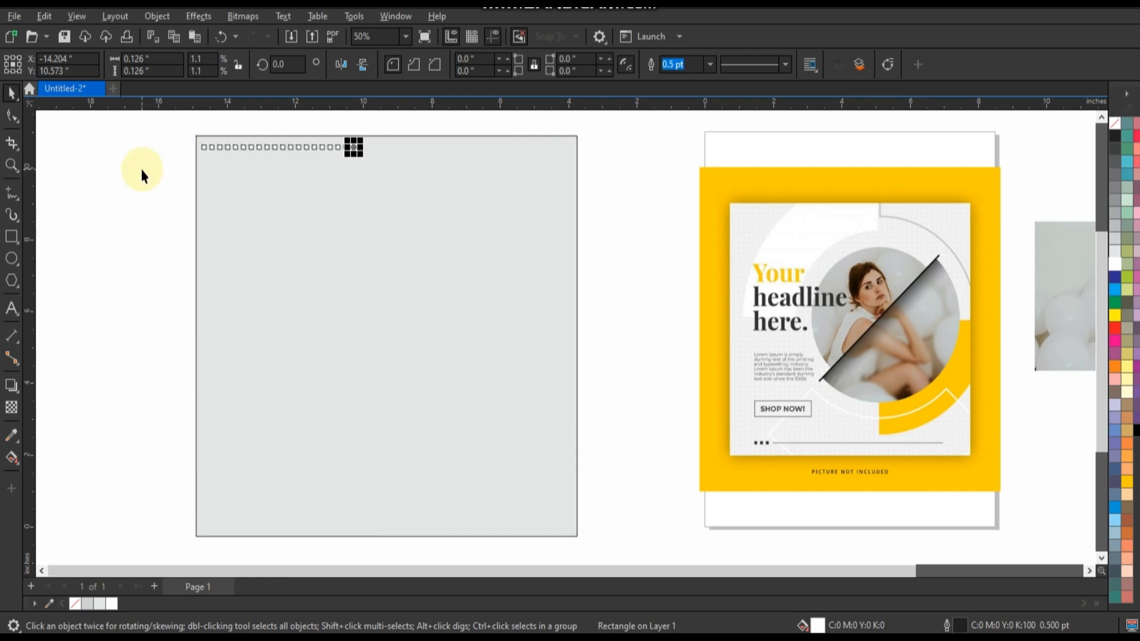
key(ctrl+r)
key(ctrl+r)
key(ctrl+r)
key(ctrl+r)
key(ctrl+r)
key(ctrl+r)
key(ctrl+r)
key(ctrl+r)
key(ctrl+r)
key(ctrl+r)
key(ctrl+r)
key(ctrl+r)
key(ctrl+r)
key(ctrl+r)
key(ctrl+r)
key(ctrl+r)
key(ctrl+r)
key(ctrl+r)
key(ctrl+r)
key(ctrl+r)
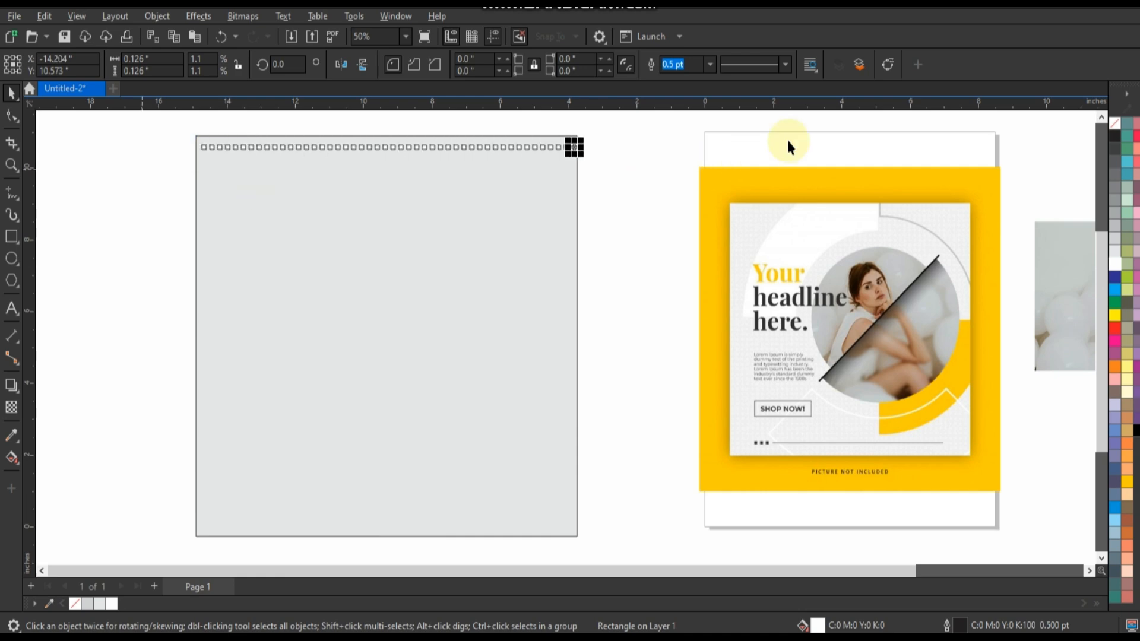
key(ctrl+r)
key(ctrl+r)
key(ctrl+r)
key(ctrl+r)
key(ctrl+r)
key(ctrl+r)
key(ctrl+r)
key(ctrl+r)
key(ctrl+r)
key(ctrl+r)
key(ctrl+r)
key(ctrl+r)
key(ctrl+r)
key(ctrl+r)
key(ctrl+r)
key(ctrl+r)
key(ctrl+r)
key(ctrl+r)
key(ctrl+r)
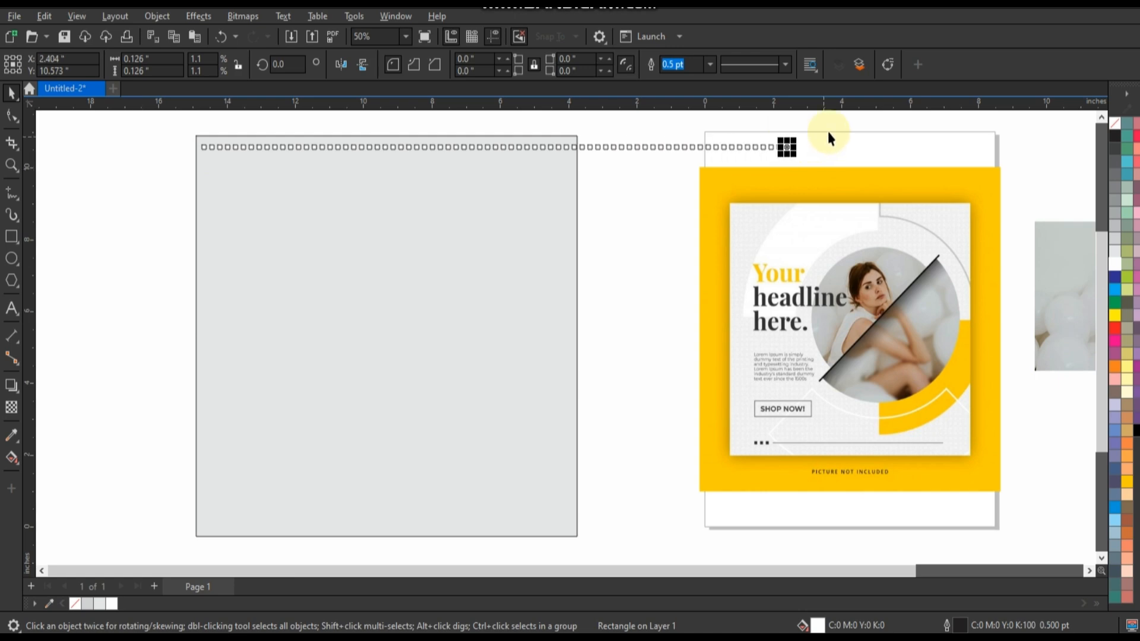
Weld the whole row of small squares into one object and remove its outline.
drag(828, 132, 181, 160)
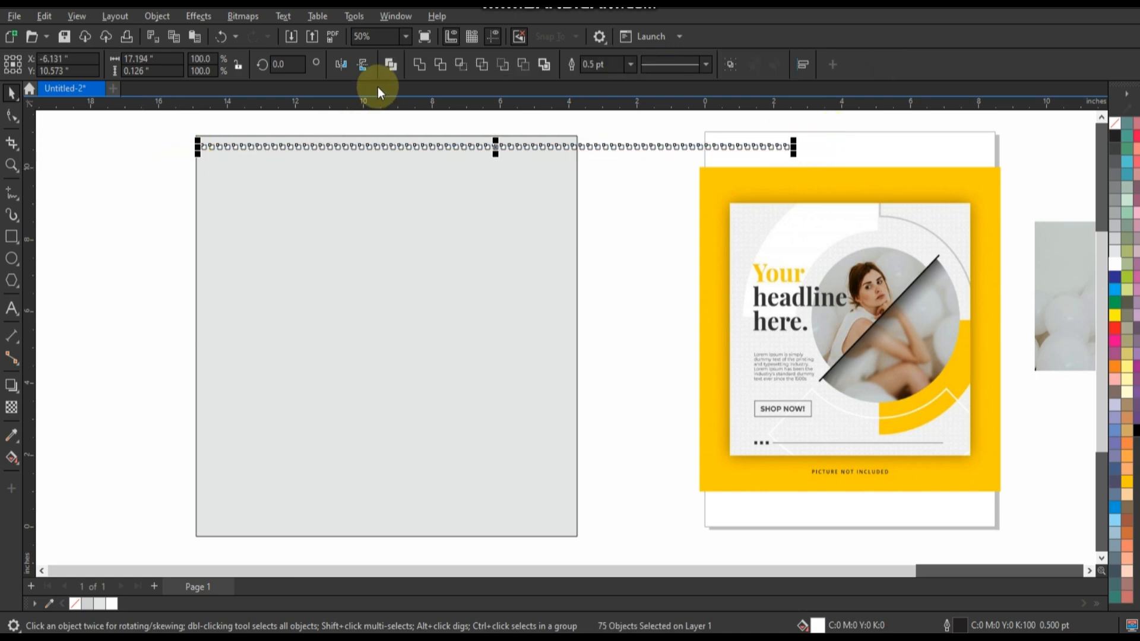
click(419, 64)
right_click(1116, 126)
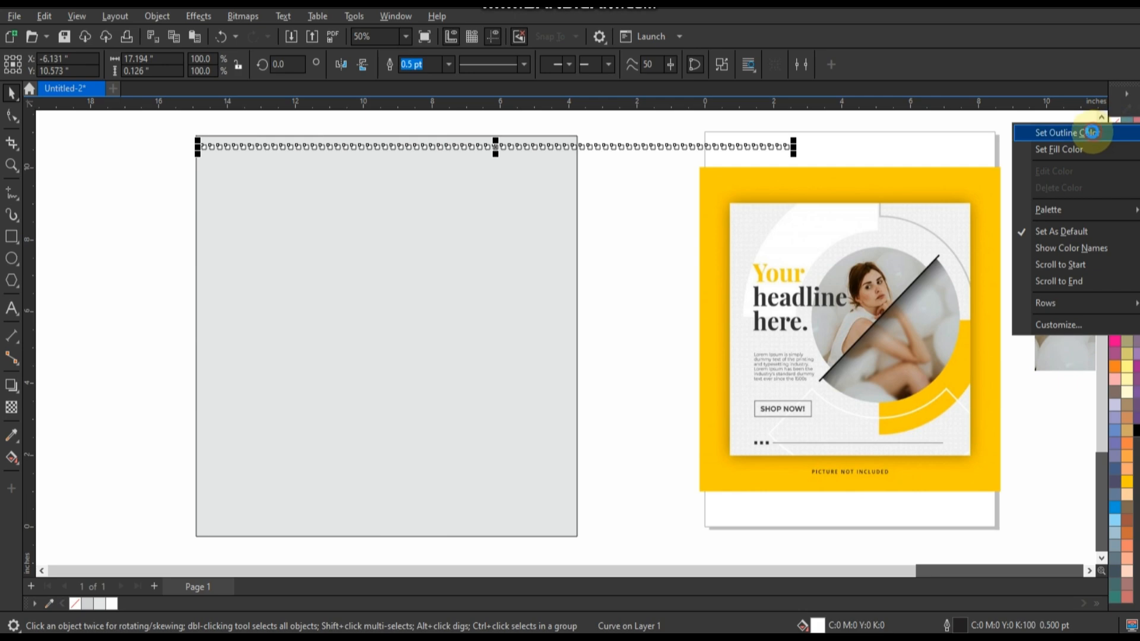
click(1092, 132)
Scale the dotted row to about 13.9 inches wide and position it across the top edge of the grey square.
drag(794, 153, 584, 172)
key(Escape)
click(412, 147)
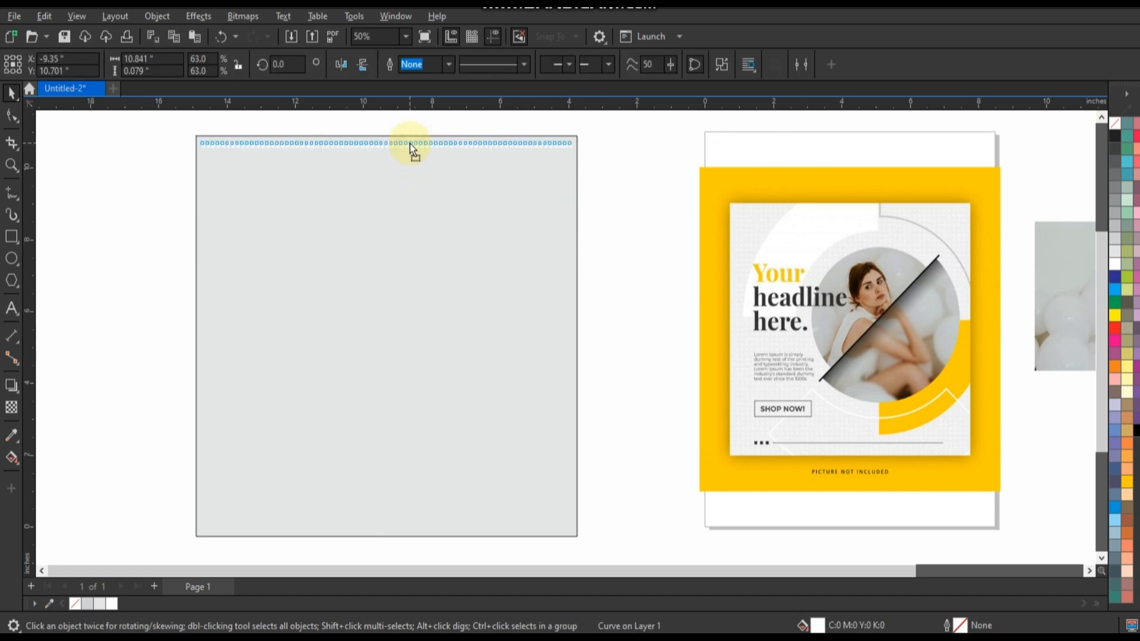
mouse_move(578, 153)
mouse_down()
mouse_move(641, 178)
mouse_move(590, 151)
mouse_up()
Duplicate the dotted row downward at even spacing until the rows cover the grey square's full height.
key(ctrl+d)
key(ctrl+d)
key(ctrl+d)
key(ctrl+d)
key(ctrl+d)
key(ctrl+d)
key(ctrl+d)
key(ctrl+d)
key(ctrl+d)
key(ctrl+d)
key(ctrl+d)
key(ctrl+d)
key(ctrl+d)
key(ctrl+d)
key(ctrl+d)
key(ctrl+d)
key(ctrl+d)
key(ctrl+d)
key(ctrl+d)
key(ctrl+d)
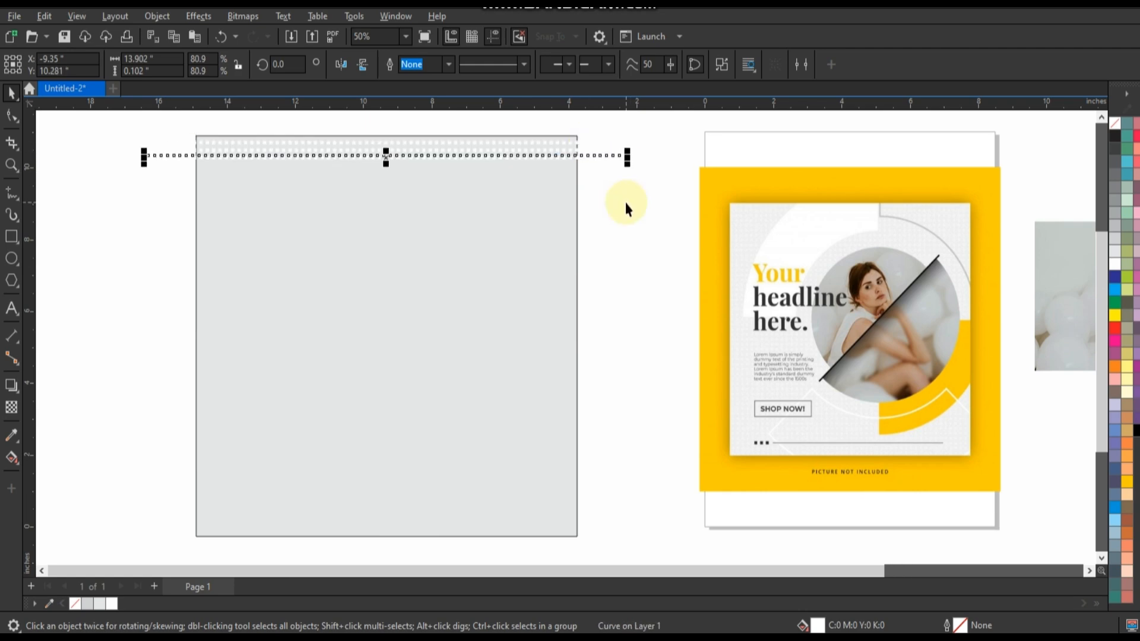
key(ctrl+d)
key(ctrl+d)
key(ctrl+d)
key(ctrl+d)
key(ctrl+d)
key(ctrl+d)
key(ctrl+d)
key(ctrl+d)
key(ctrl+d)
key(ctrl+d)
key(ctrl+d)
key(ctrl+d)
key(ctrl+d)
key(ctrl+d)
key(ctrl+d)
key(ctrl+d)
key(ctrl+d)
key(ctrl+d)
key(ctrl+d)
key(ctrl+d)
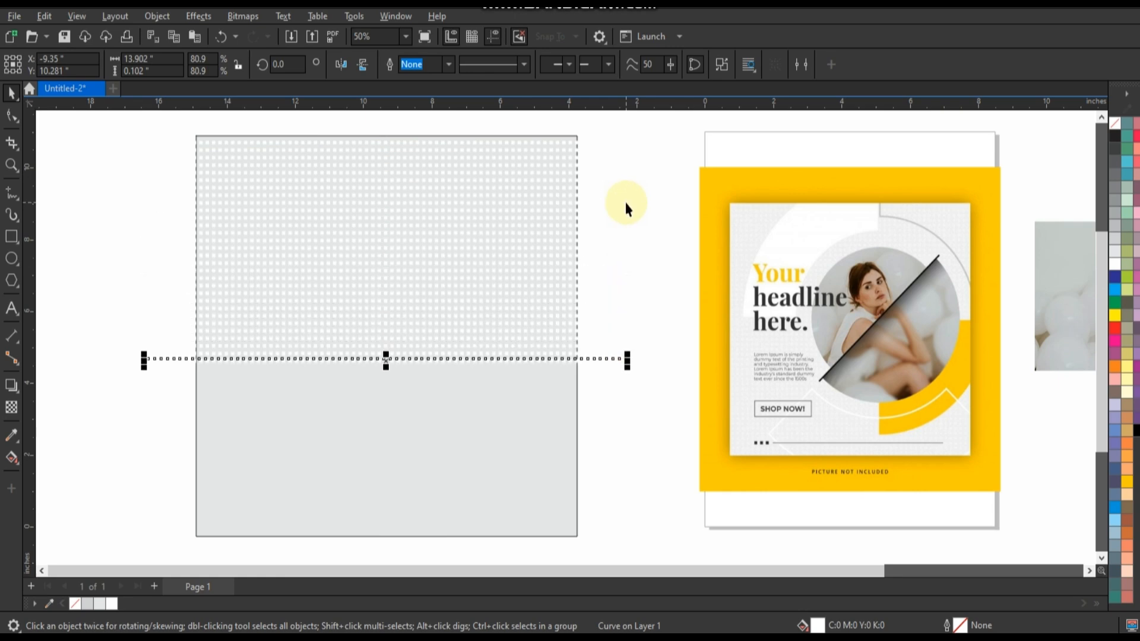
key(ctrl+d)
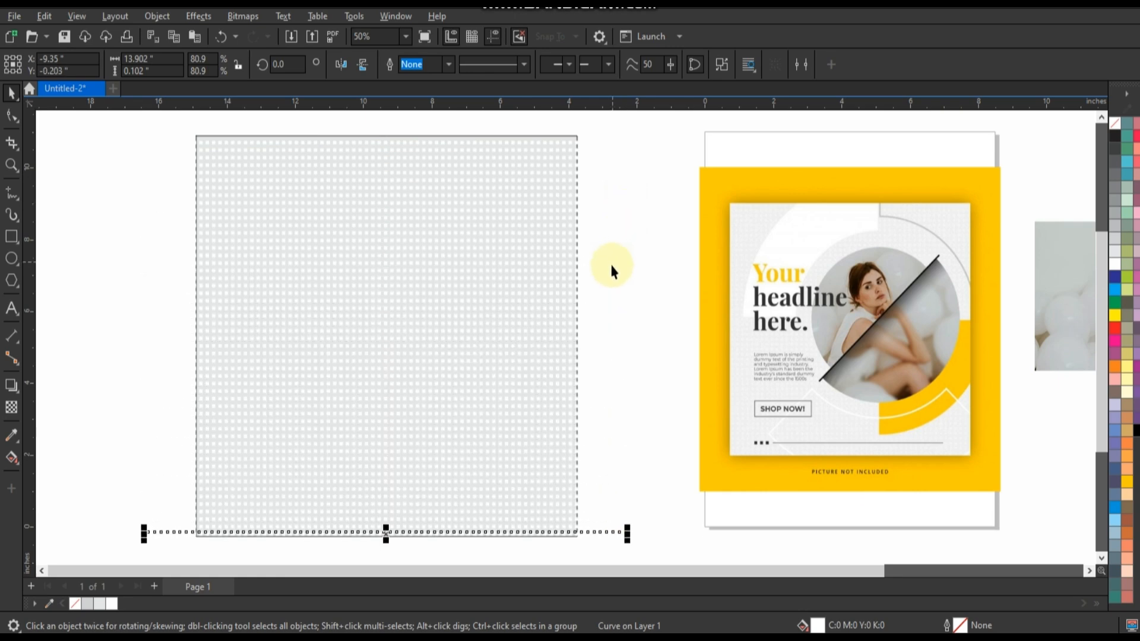
Weld all the dotted rows into one pattern and centre it on the grey square.
scroll(611, 267, down, 1)
drag(650, 136, 622, 532)
click(421, 67)
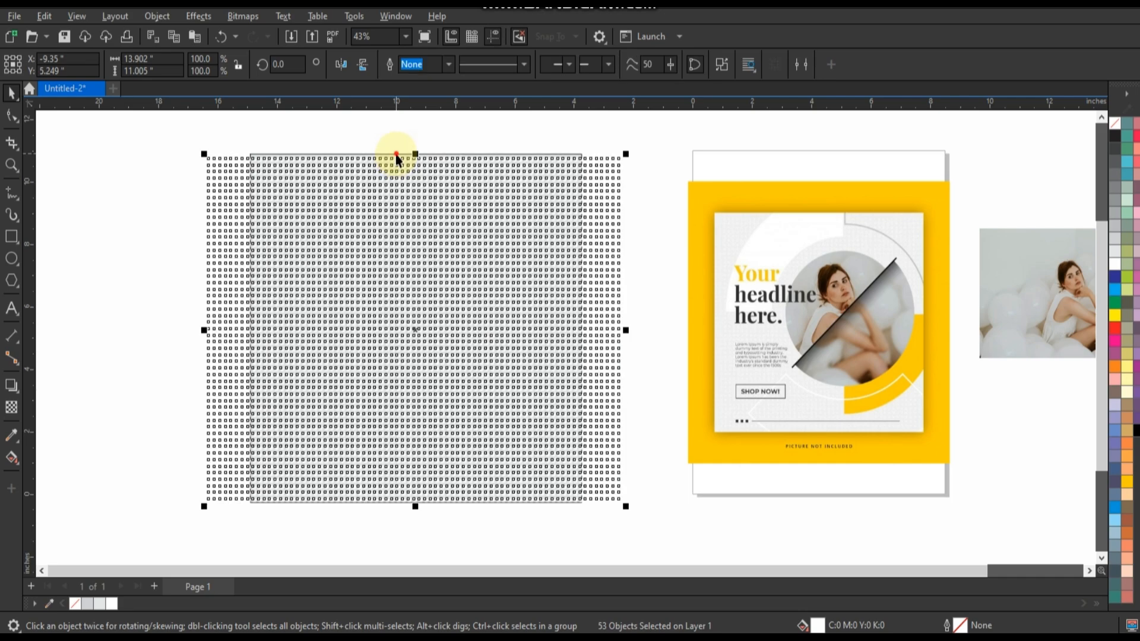
drag(396, 159, 398, 157)
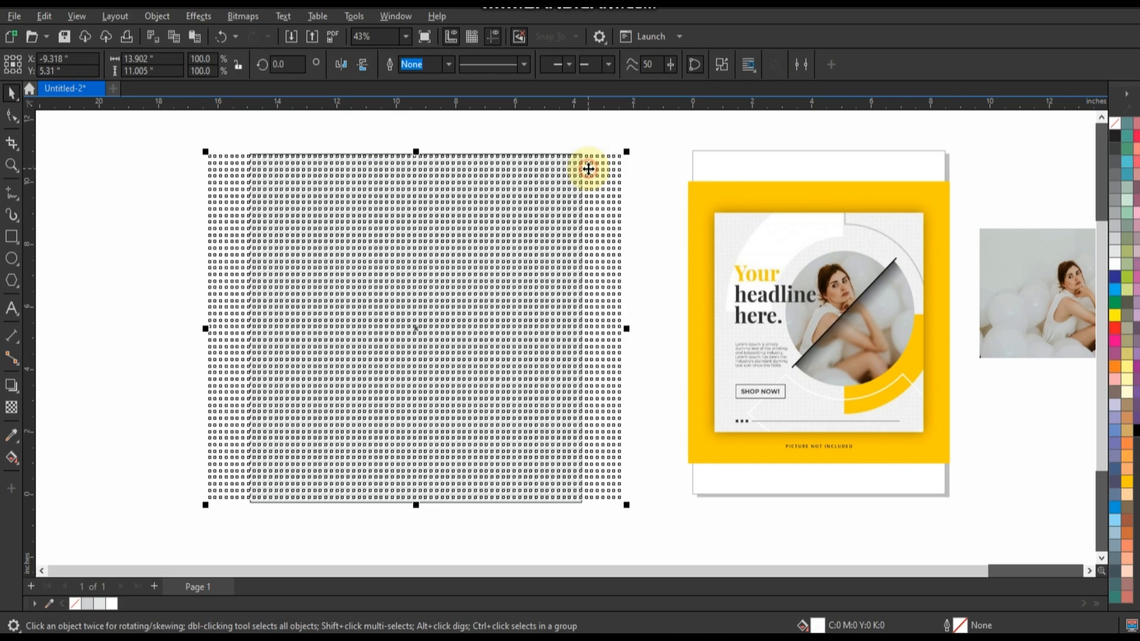
click(709, 130)
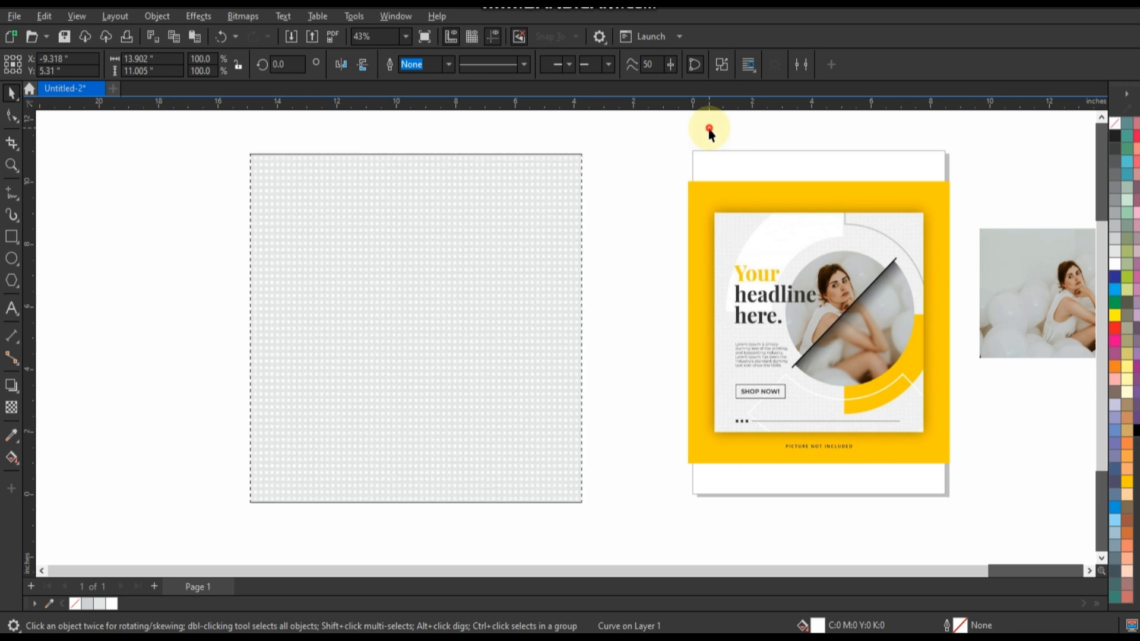
PowerClip the dot pattern inside the grey square.
click(617, 169)
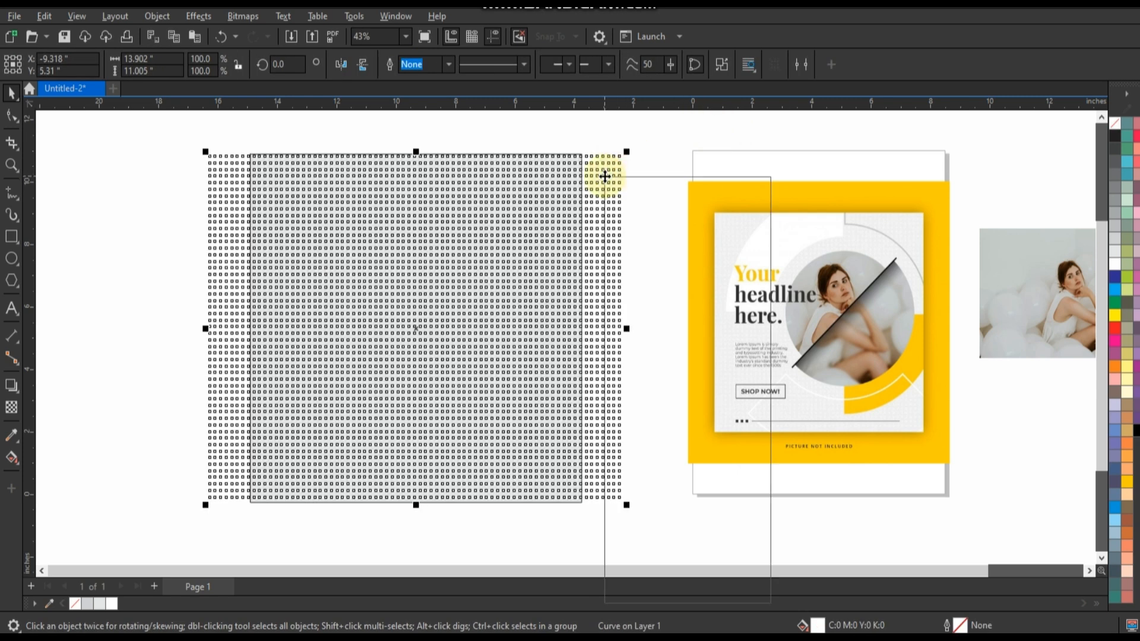
right_click(605, 176)
click(647, 343)
click(534, 236)
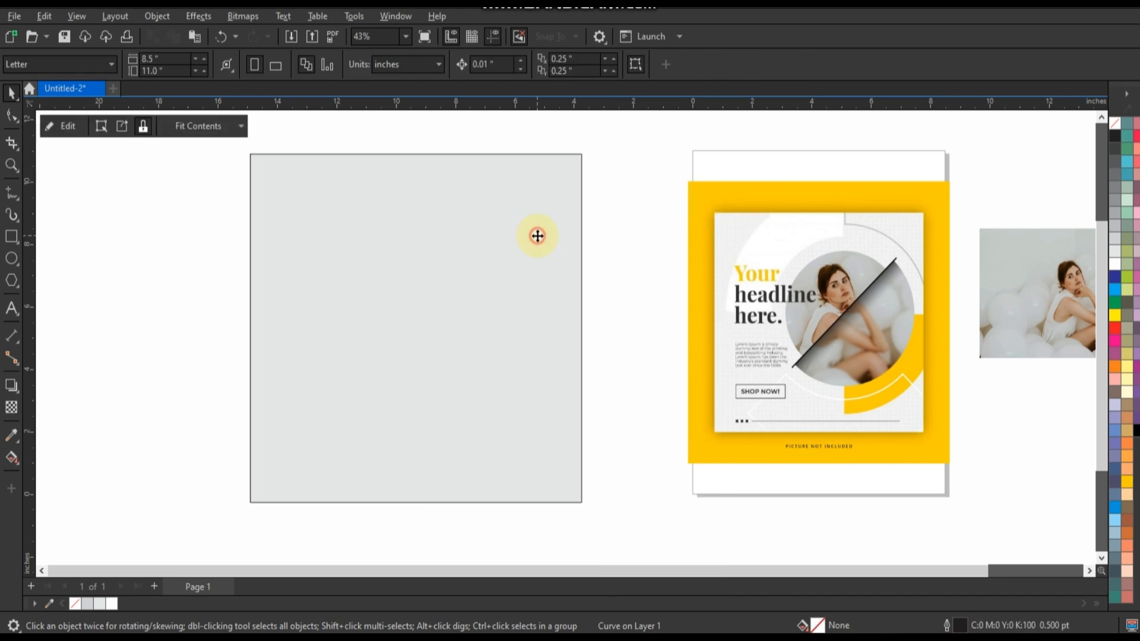
click(615, 204)
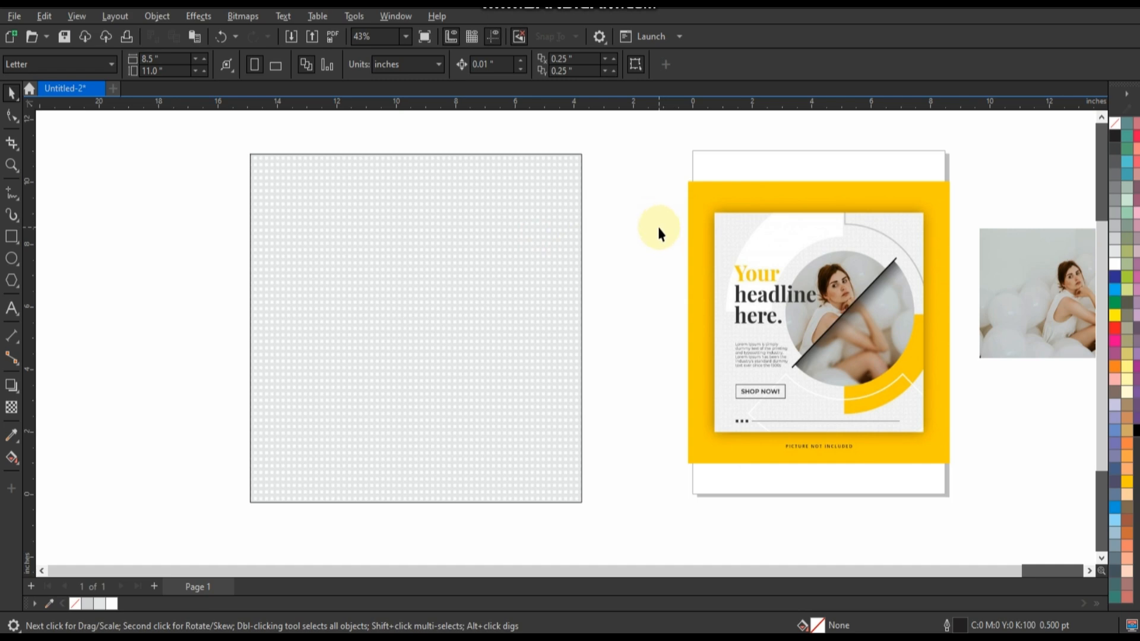
Draw a circle about 9.4 inches in diameter over the dotted square and set its outline width to 4.0 pt.
click(11, 258)
drag(284, 171, 406, 466)
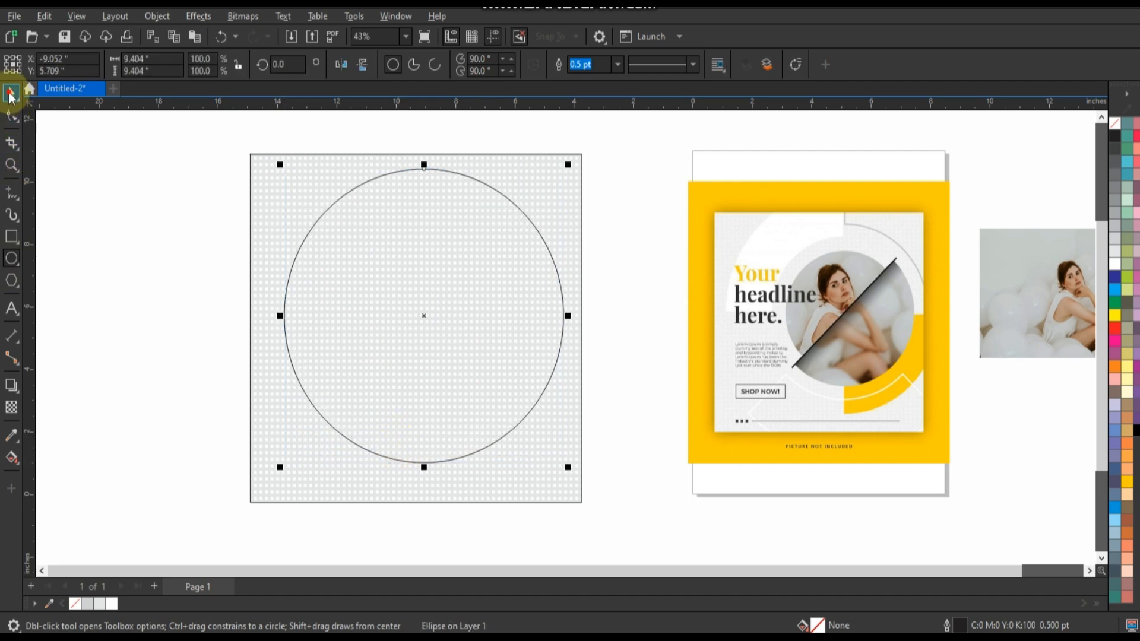
click(12, 92)
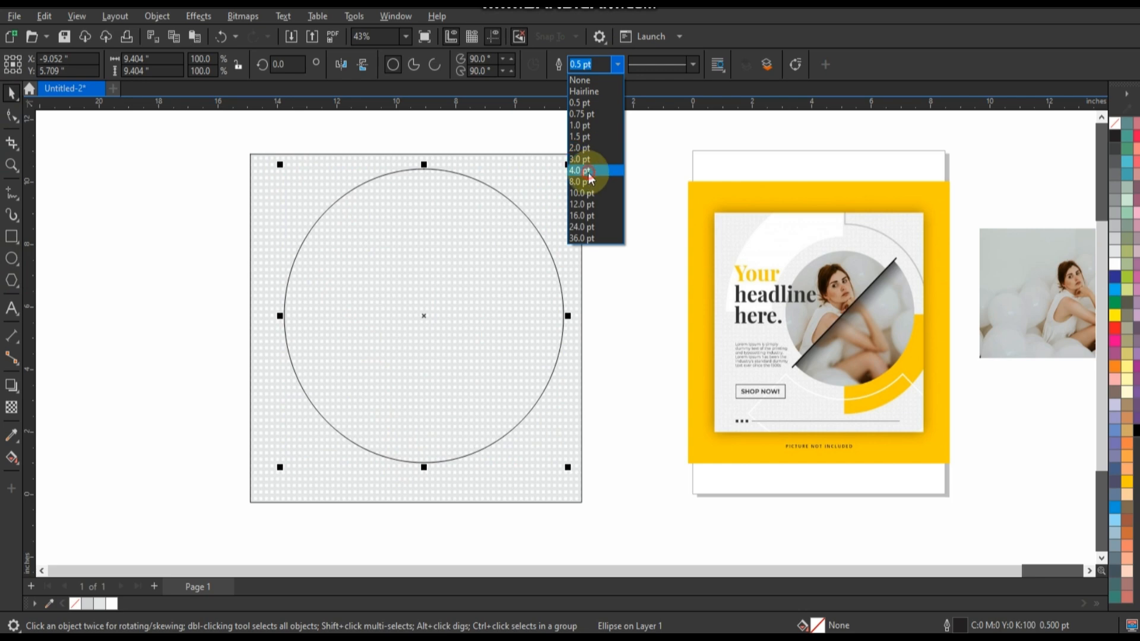
click(587, 172)
Centre the circle horizontally and vertically on the dotted square.
shift+click(563, 178)
key(c)
key(e)
click(501, 248)
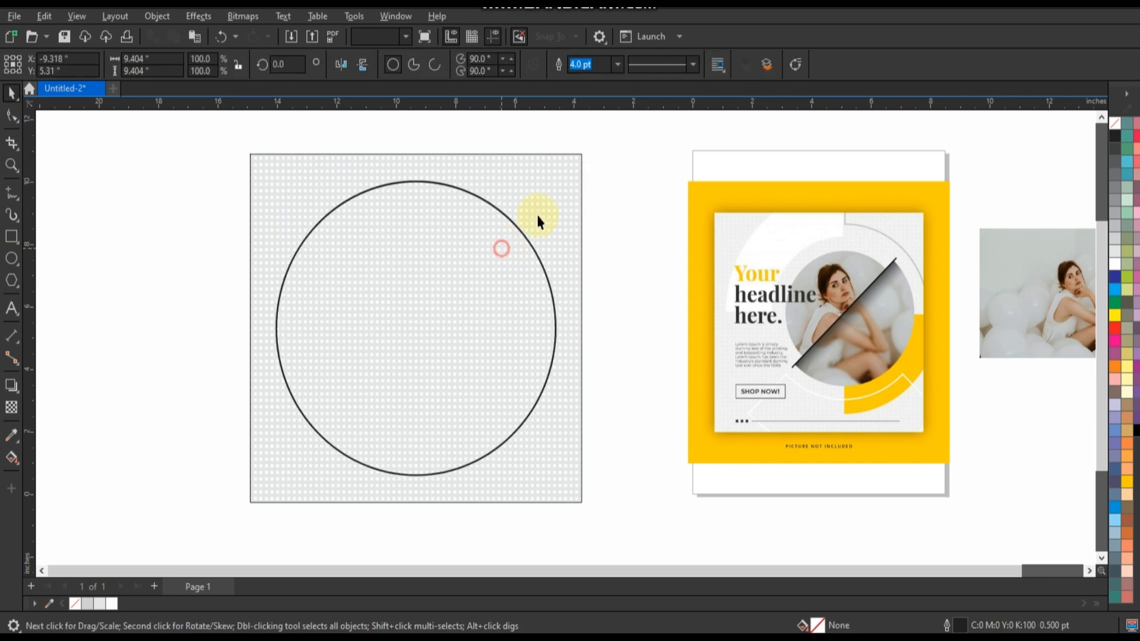
Enlarge the circle slightly and create three smaller, closely spaced concentric copies inside it.
drag(560, 178, 507, 238)
right_click(542, 226)
right_click(514, 228)
right_click(507, 237)
click(119, 277)
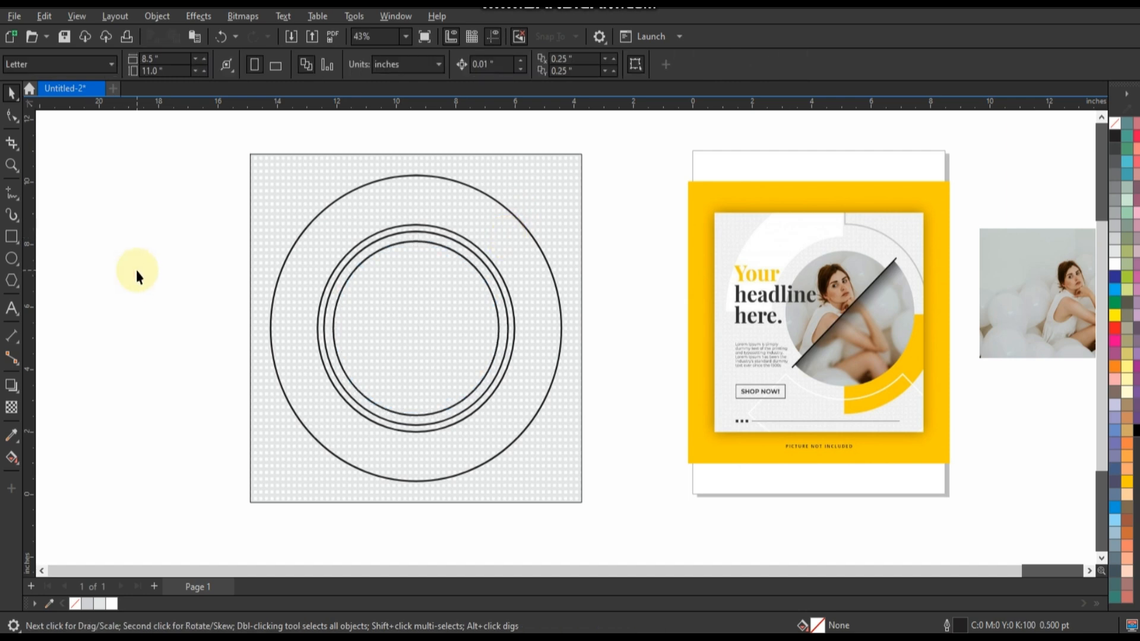
Draw a narrow vertical rectangle about 0.12 by 12.08 inches across the circles and centre it on them.
click(11, 193)
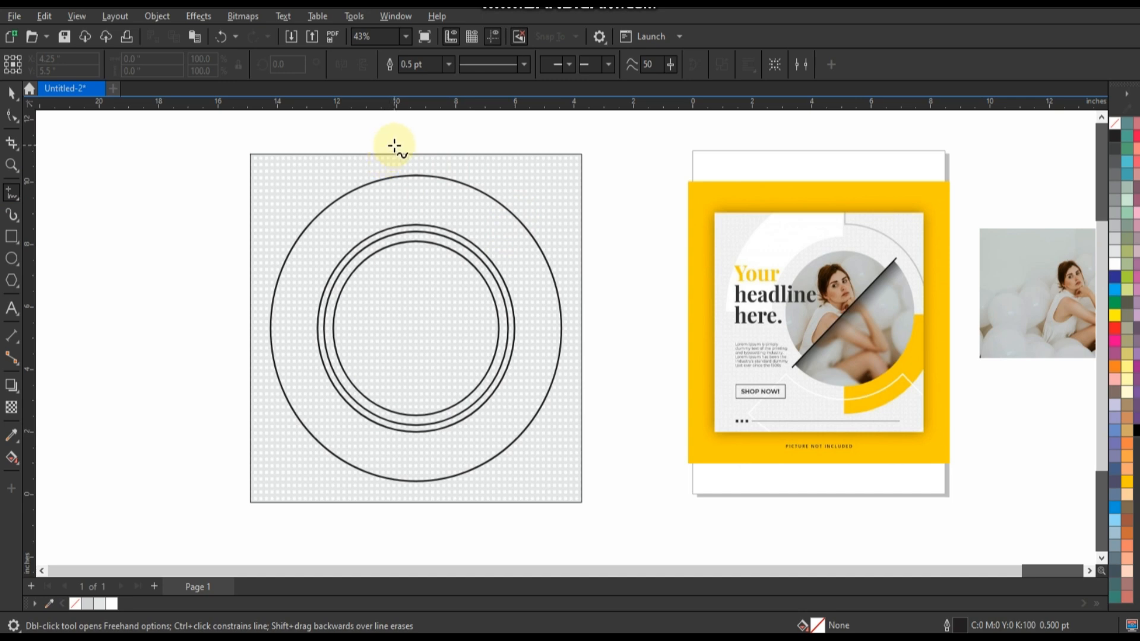
click(11, 237)
drag(405, 138, 402, 515)
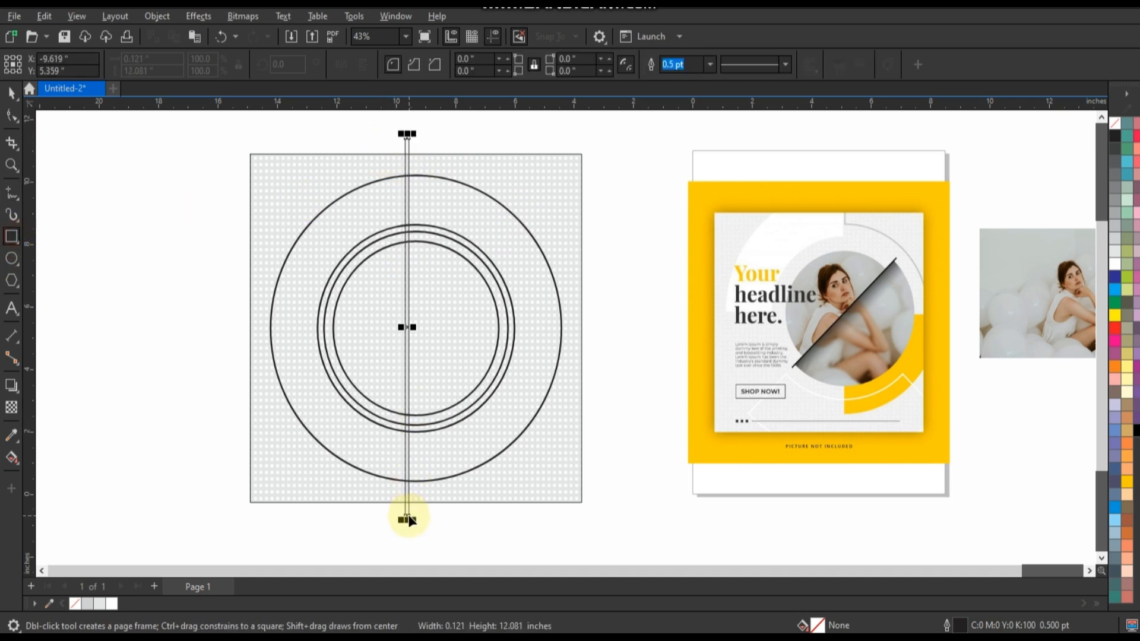
click(12, 93)
shift+click(469, 190)
key(c)
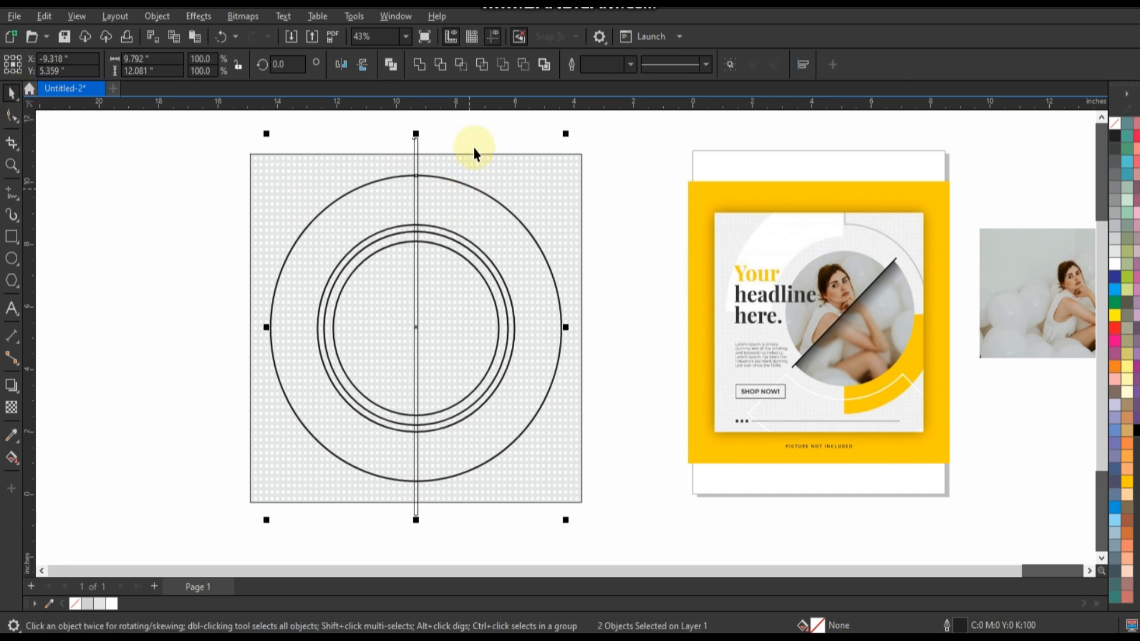
Create a copy of the narrow rectangle rotated 90 degrees to form a cross through the circles' centre.
click(415, 143)
click(417, 137)
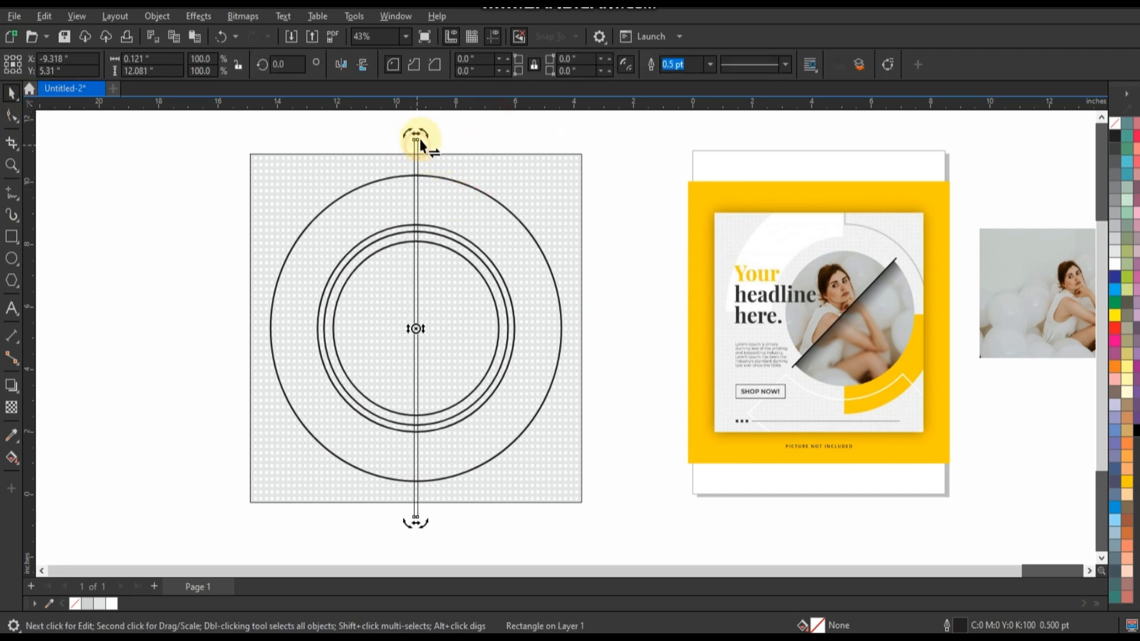
drag(422, 132, 530, 344)
click(635, 351)
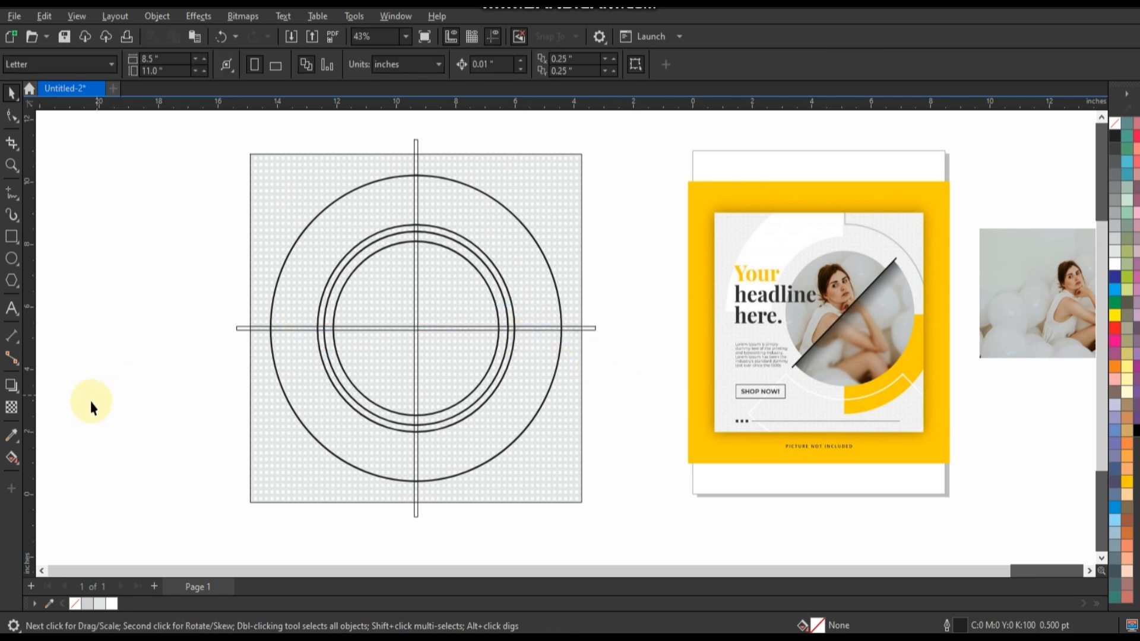
Use Smart Fill to create blue shapes in the upper-left, upper-right and lower-right ring segments and the thin band inside the upper-left one.
click(18, 464)
click(54, 474)
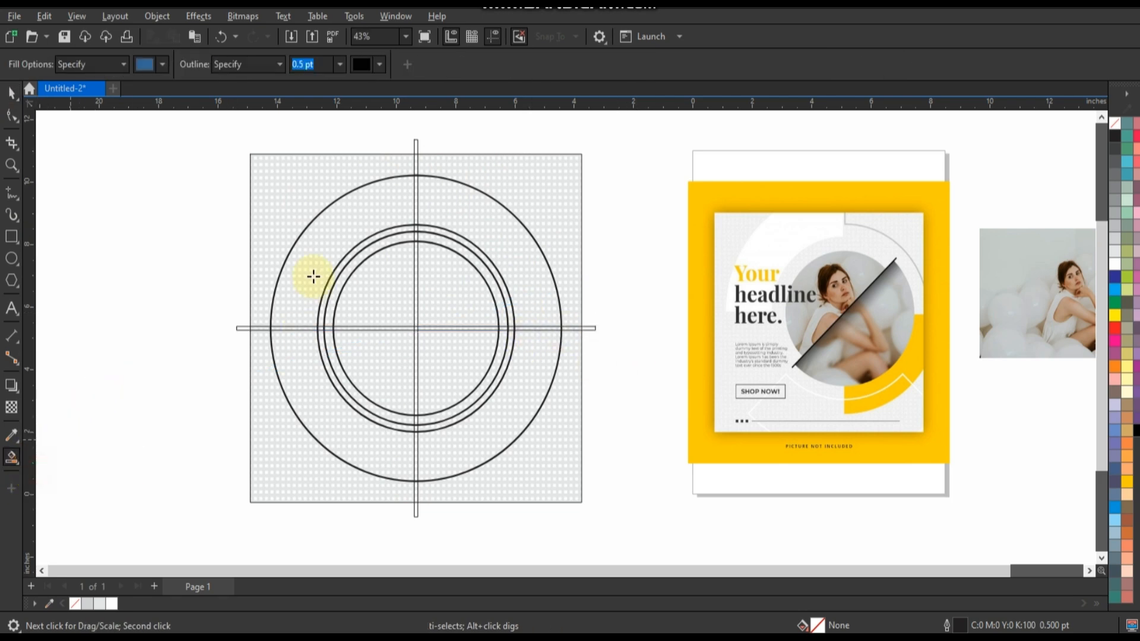
click(310, 272)
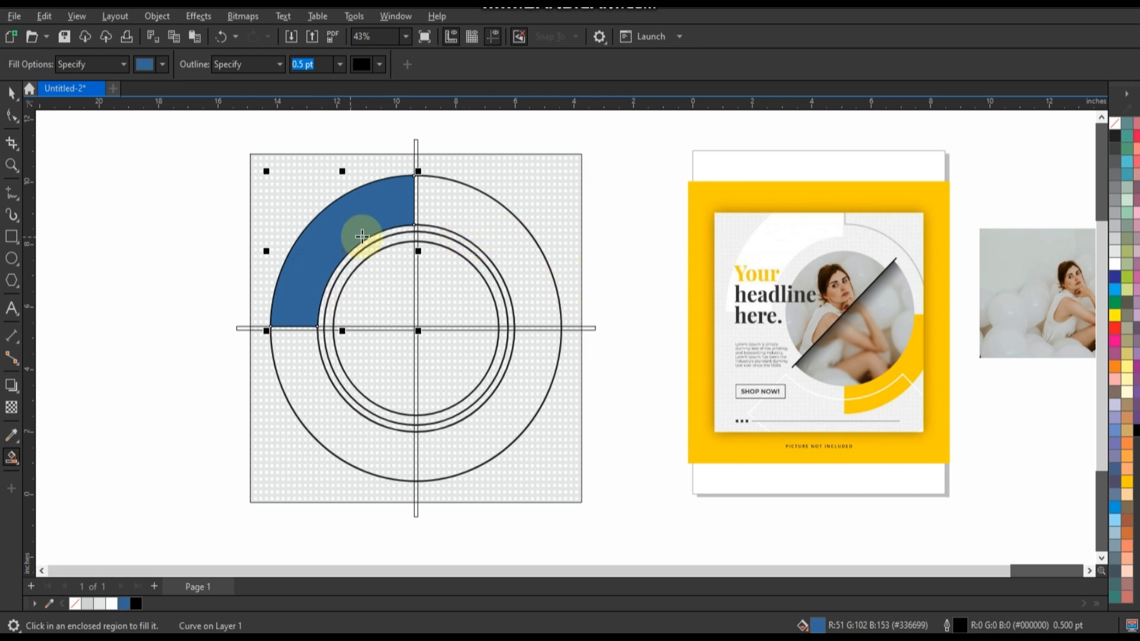
click(371, 240)
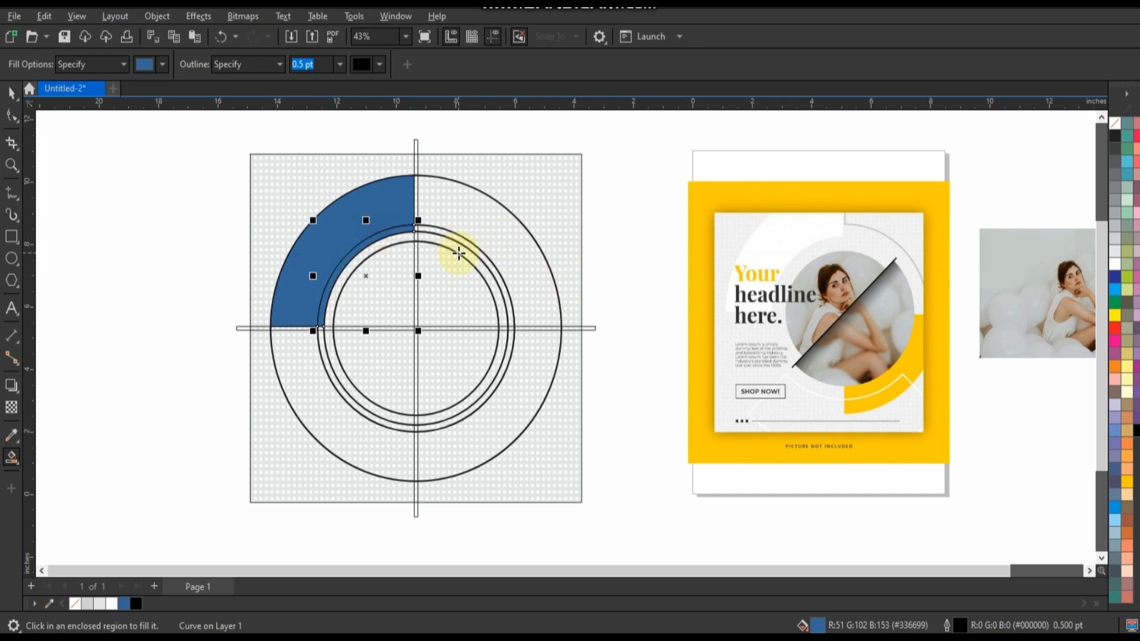
click(498, 228)
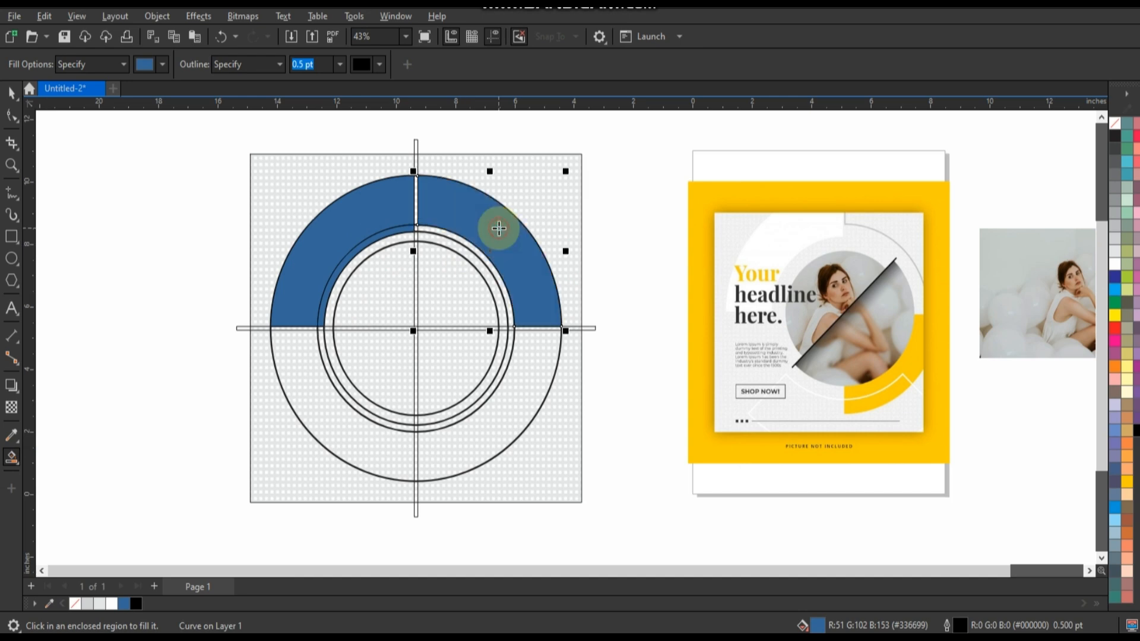
click(503, 412)
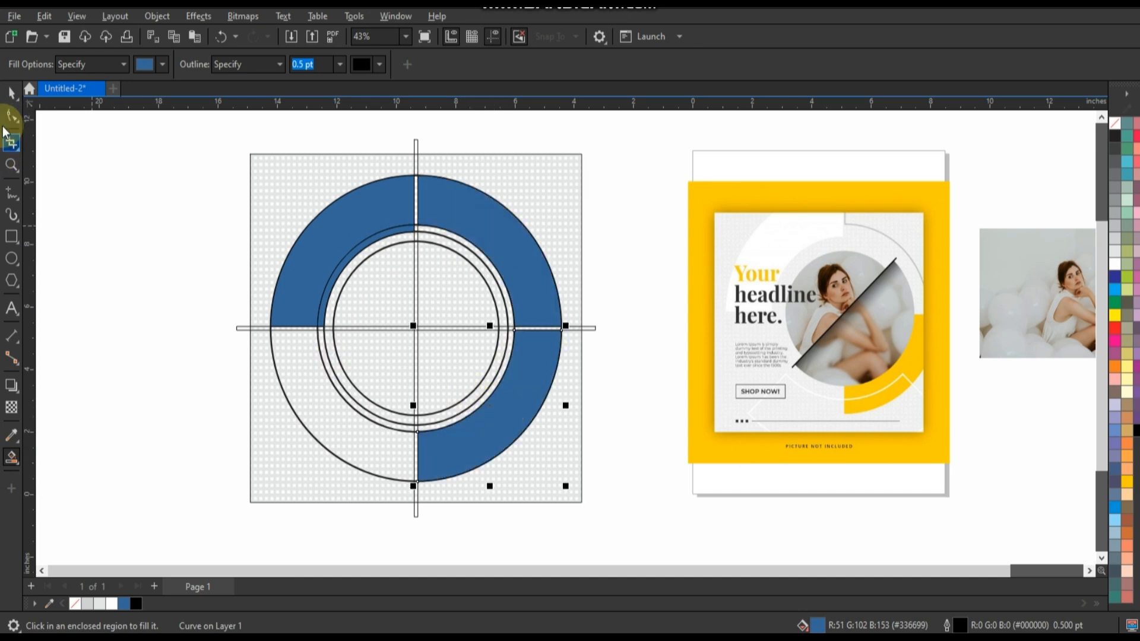
Delete the narrow vertical and horizontal rectangles that cross the circles.
click(11, 94)
click(417, 148)
key(Delete)
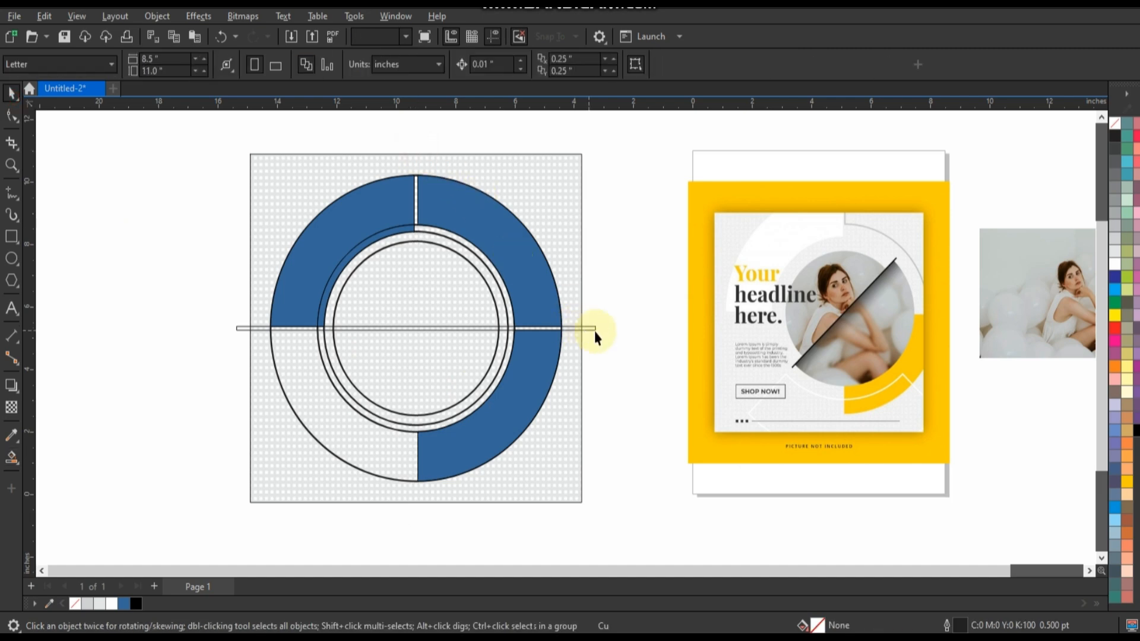
click(593, 327)
key(Delete)
Fill the upper-left ring segment white and remove the fill from the upper-right segment.
click(385, 238)
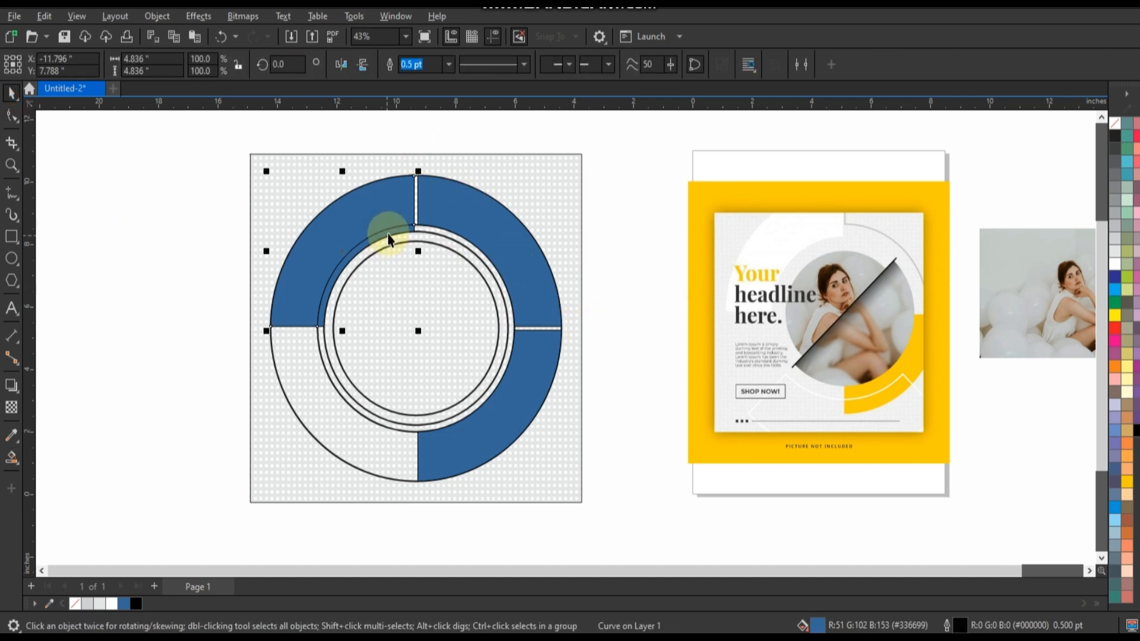
click(1115, 273)
click(470, 204)
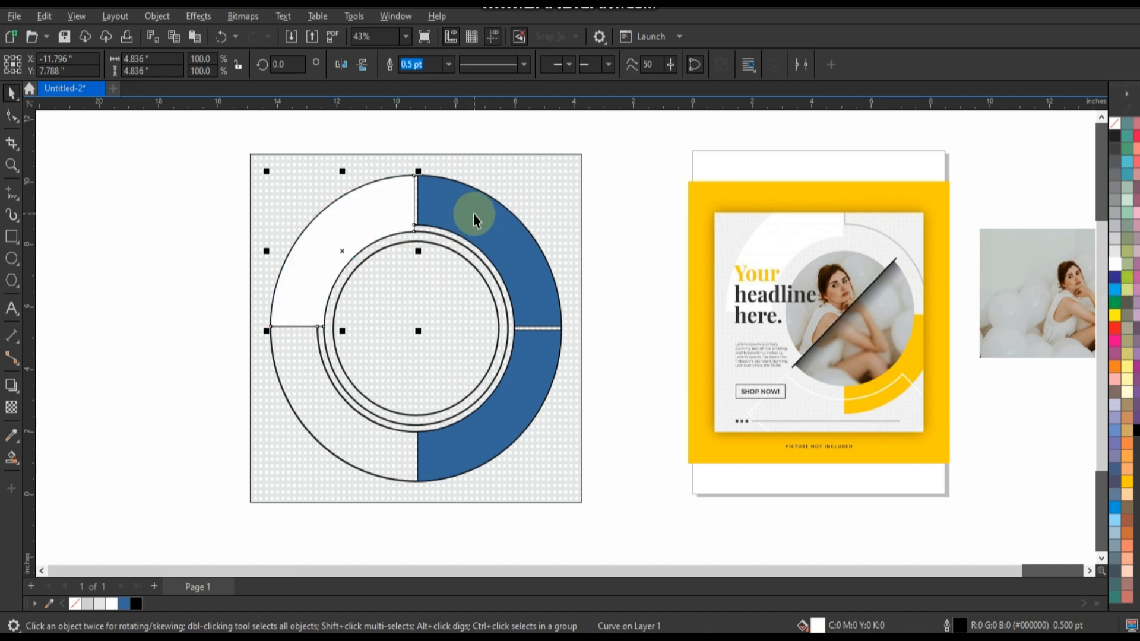
click(1115, 123)
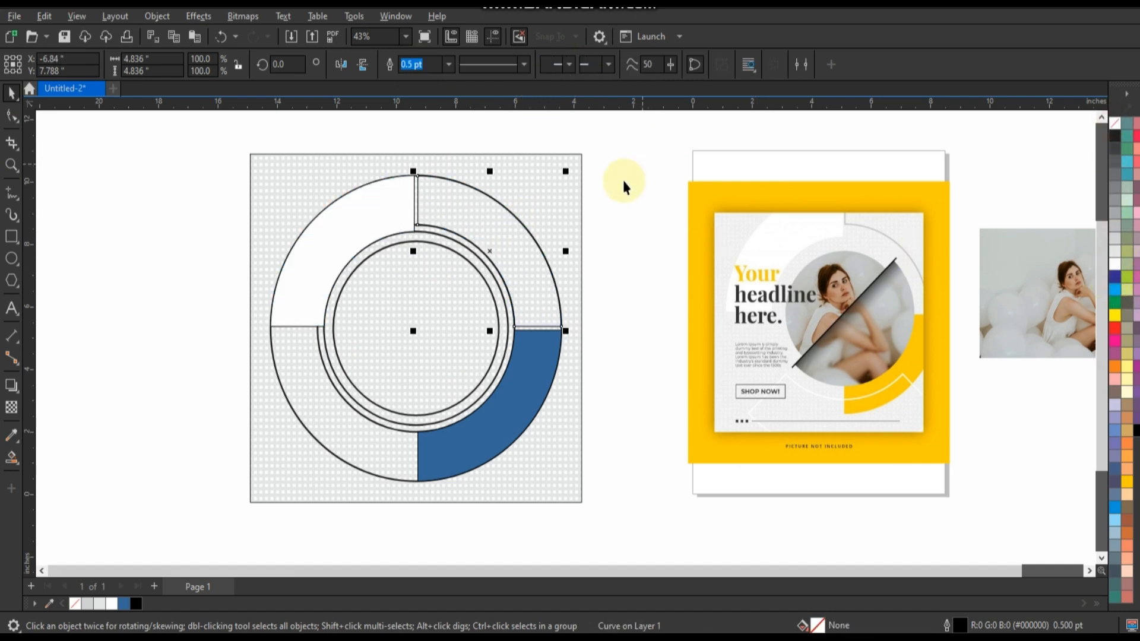
click(415, 189)
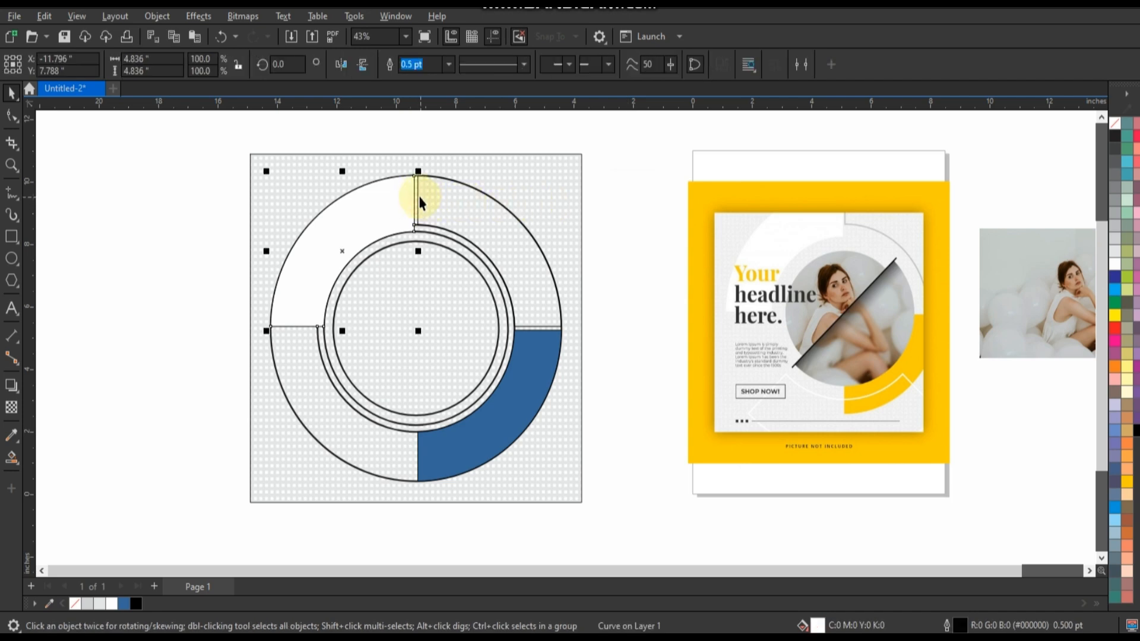
click(419, 197)
drag(418, 199, 461, 193)
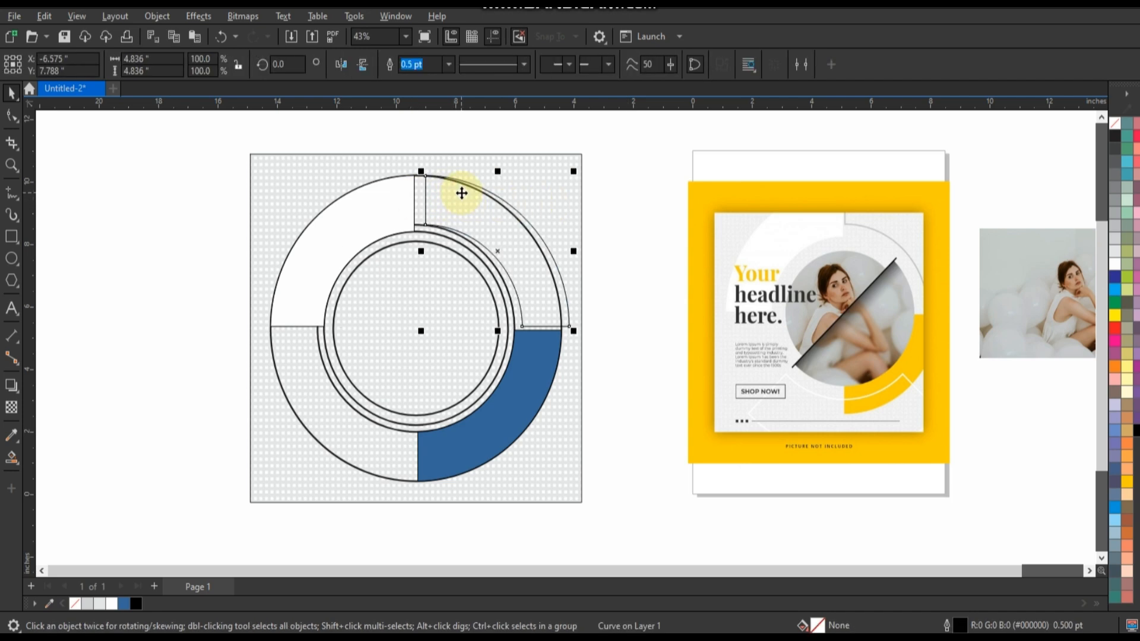
key(ctrl+z)
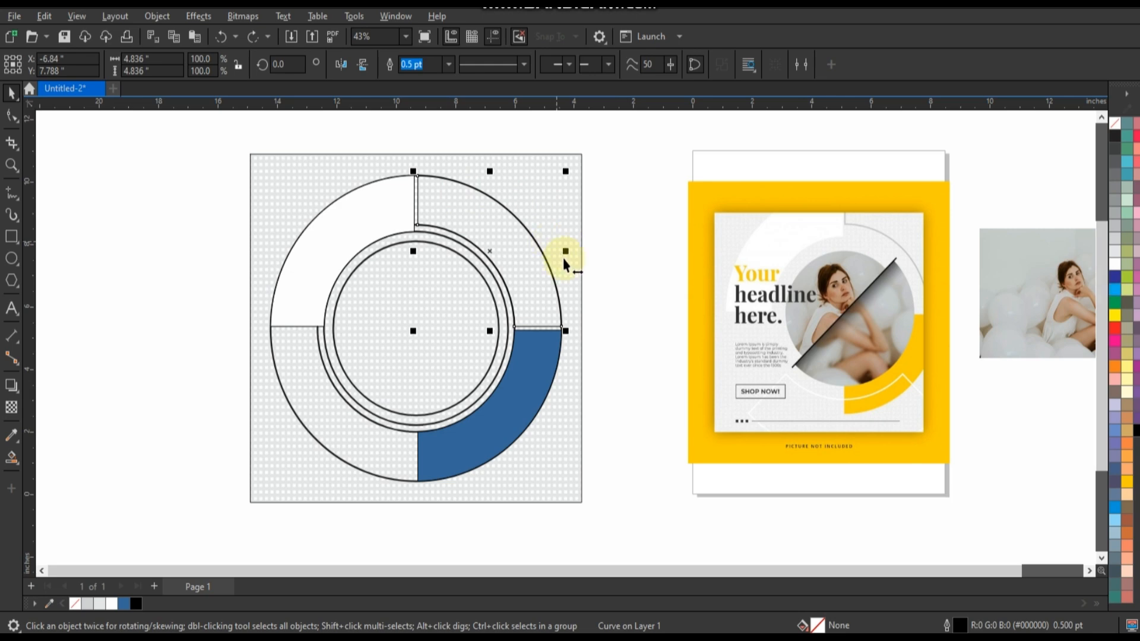
Delete the two largest circles, leaving the two inner circles and the ring segments.
click(330, 381)
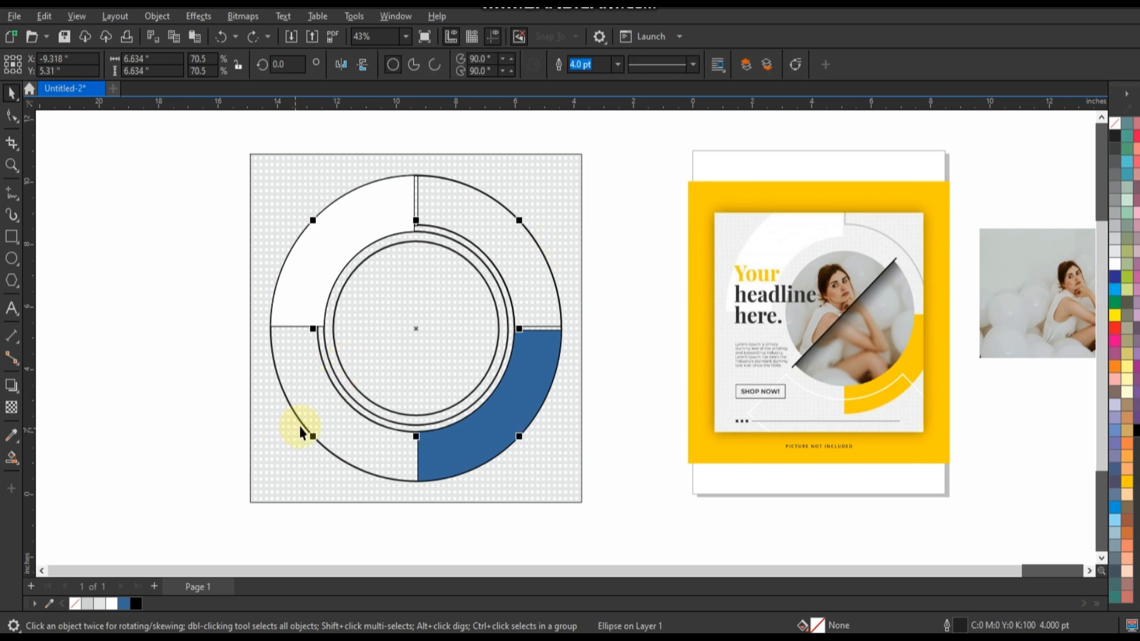
key(Delete)
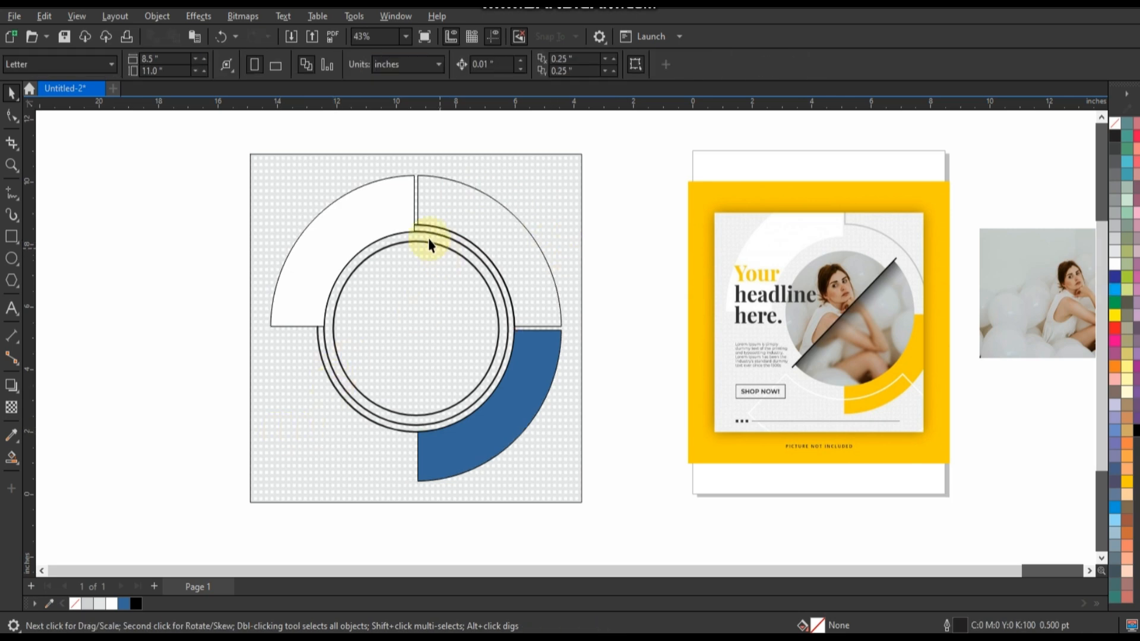
click(327, 377)
key(Delete)
Give the upper-right ring segment a 3.0 pt outline and colour that outline dark grey.
click(450, 212)
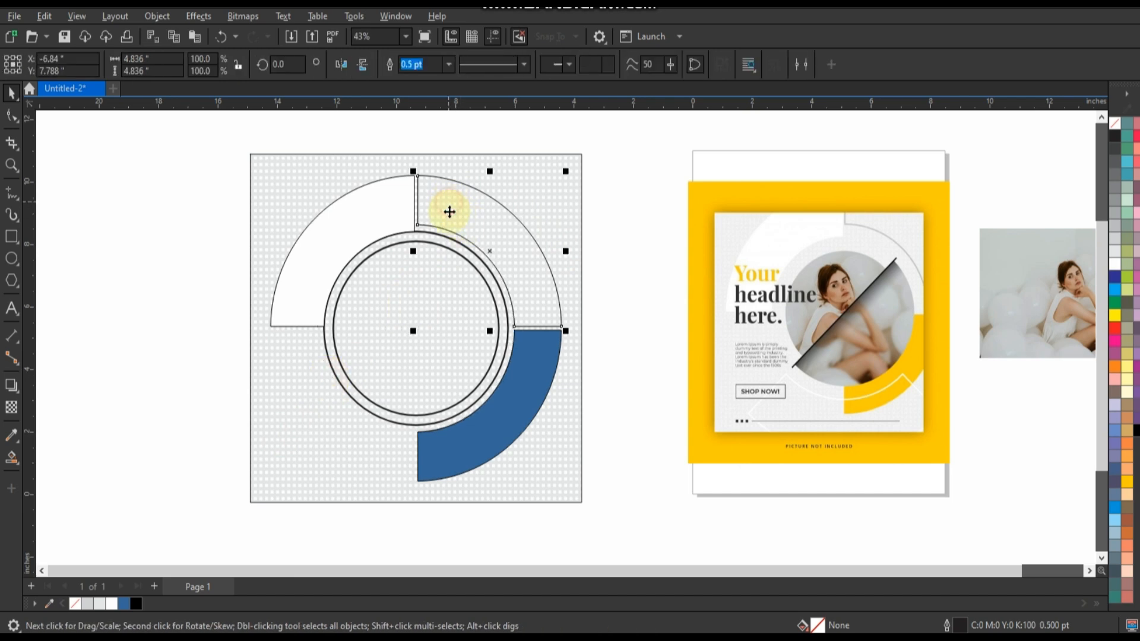
click(448, 64)
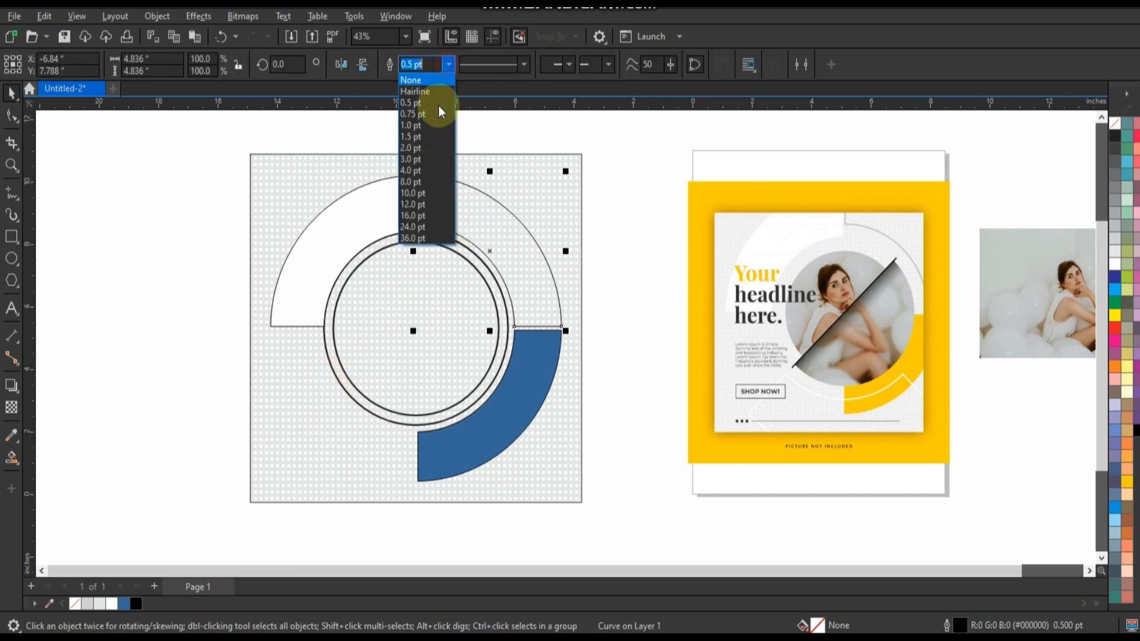
click(423, 157)
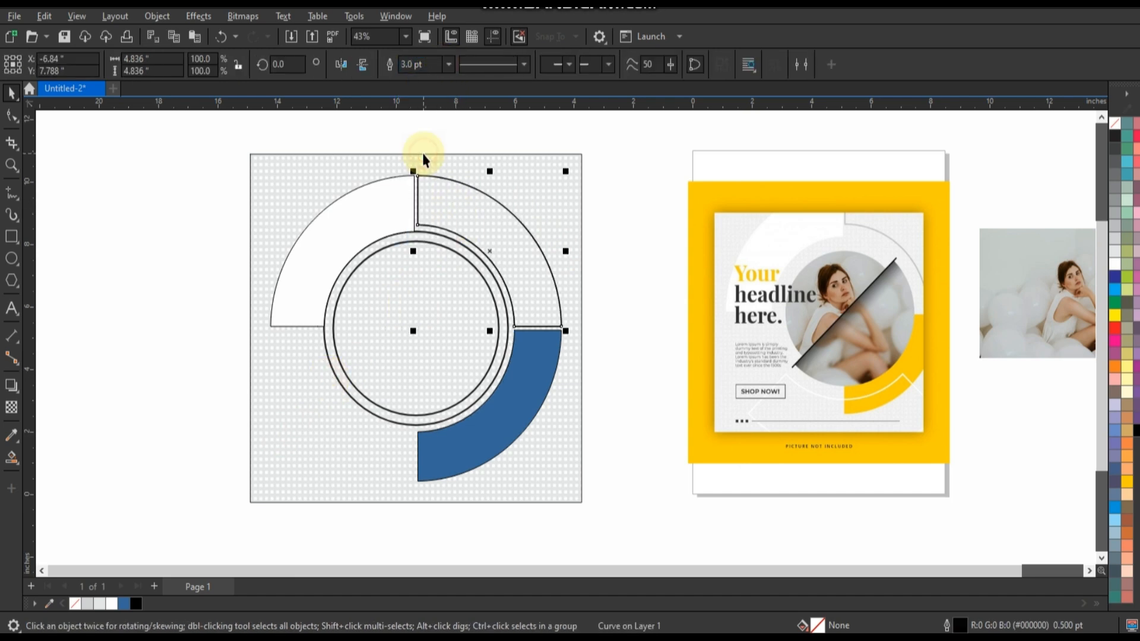
right_click(1118, 171)
click(1097, 181)
click(652, 178)
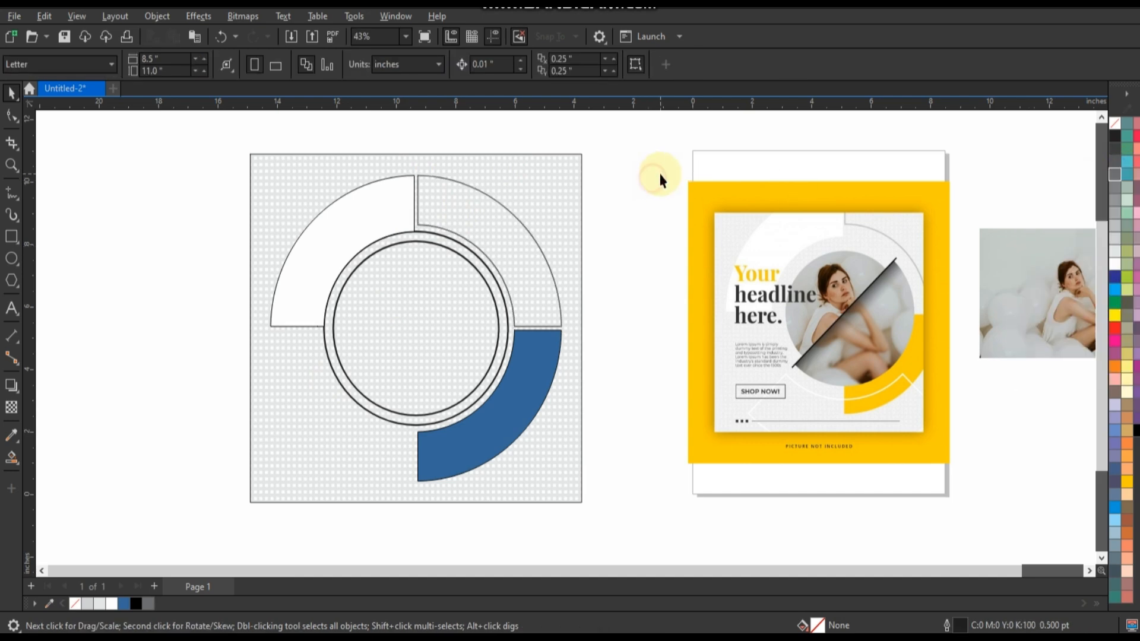
click(471, 254)
click(619, 236)
Draw a thin horizontal bar about 7.04 by 0.07 inches, fill it black and centre it on the inner circle.
click(12, 238)
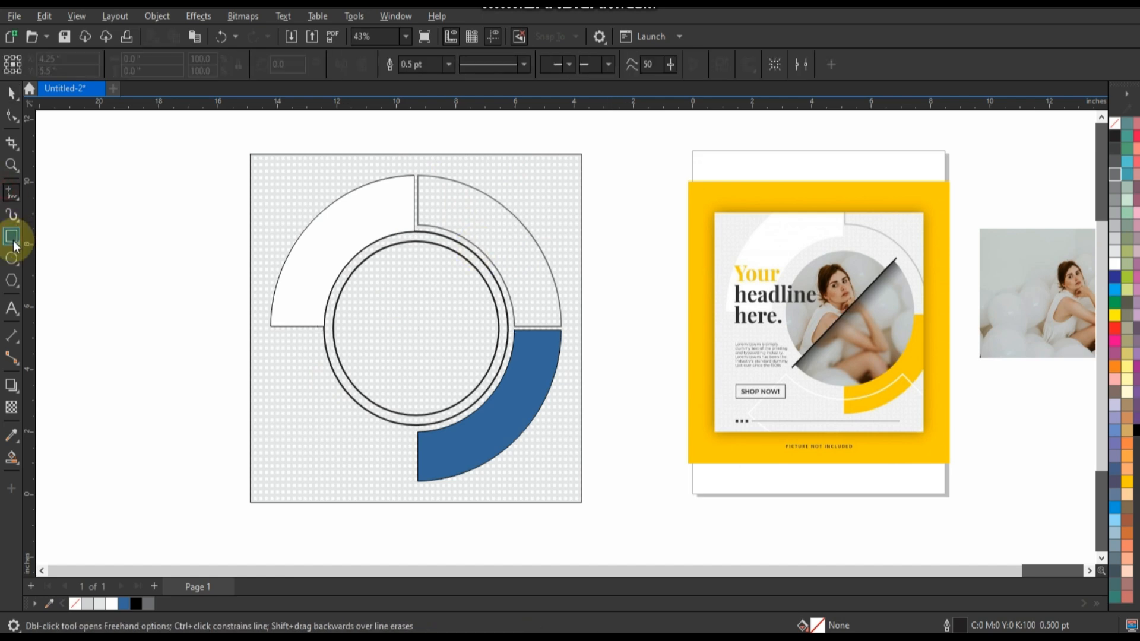
drag(89, 287, 297, 287)
click(7, 92)
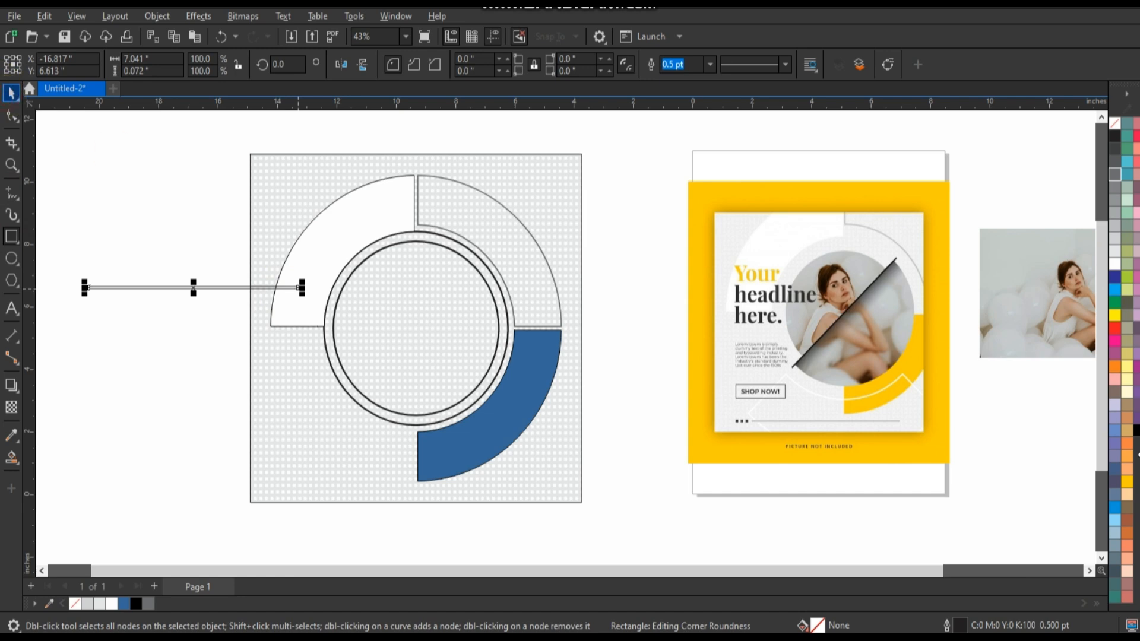
shift+click(473, 266)
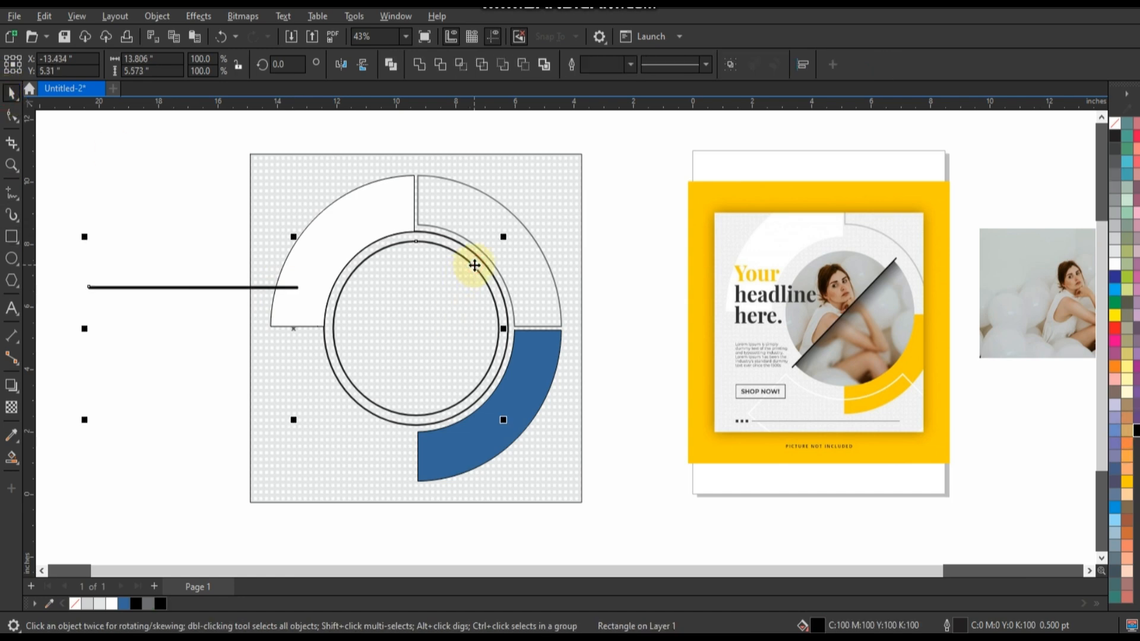
key(c)
key(e)
key(Escape)
Rotate the thin black bar to 45 degrees about the circles' centre.
click(488, 327)
click(489, 328)
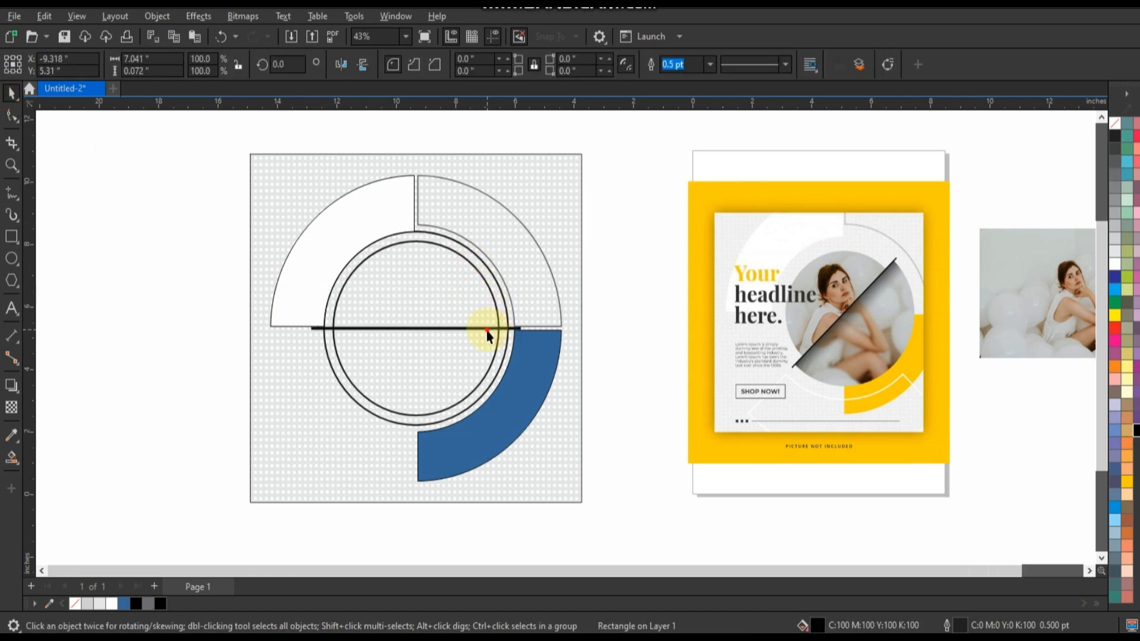
drag(527, 330, 522, 262)
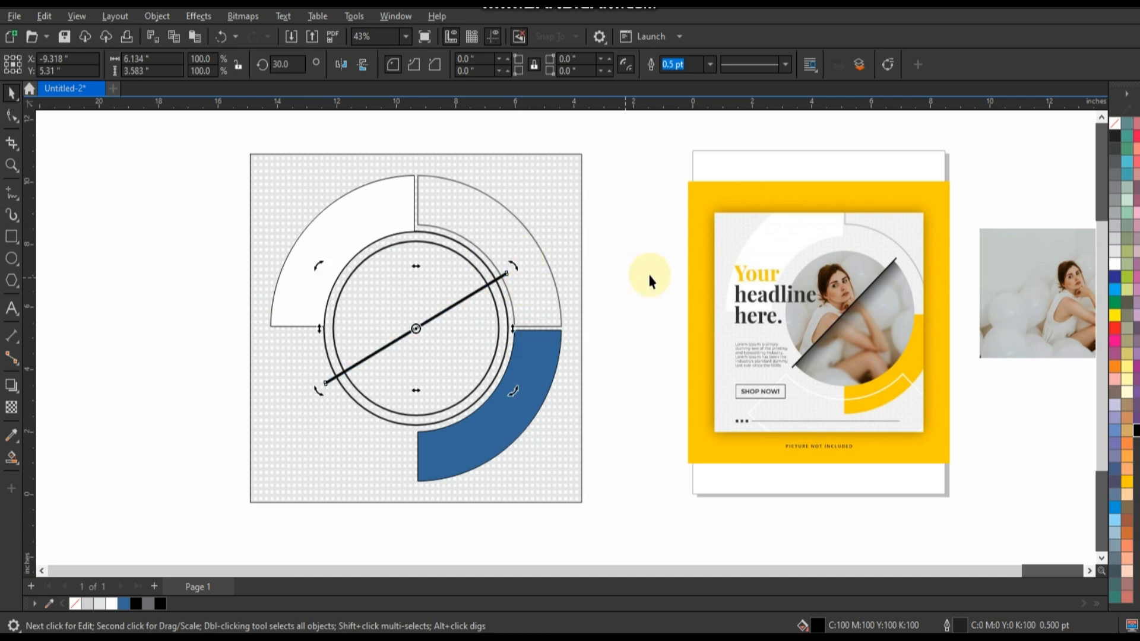
click(641, 283)
click(10, 460)
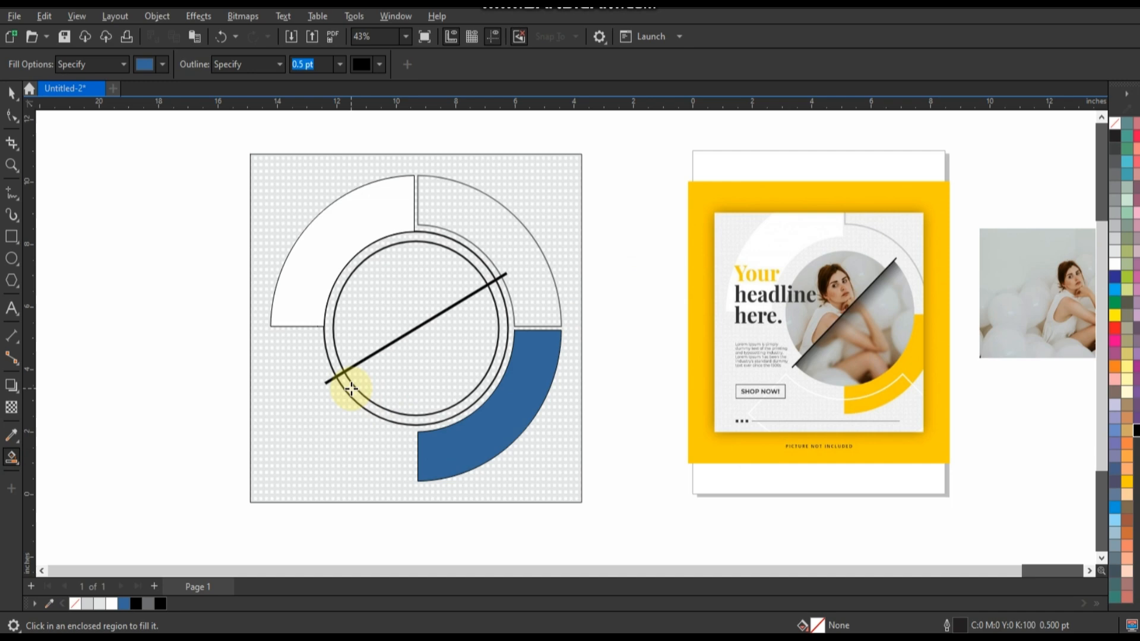
click(11, 94)
click(506, 276)
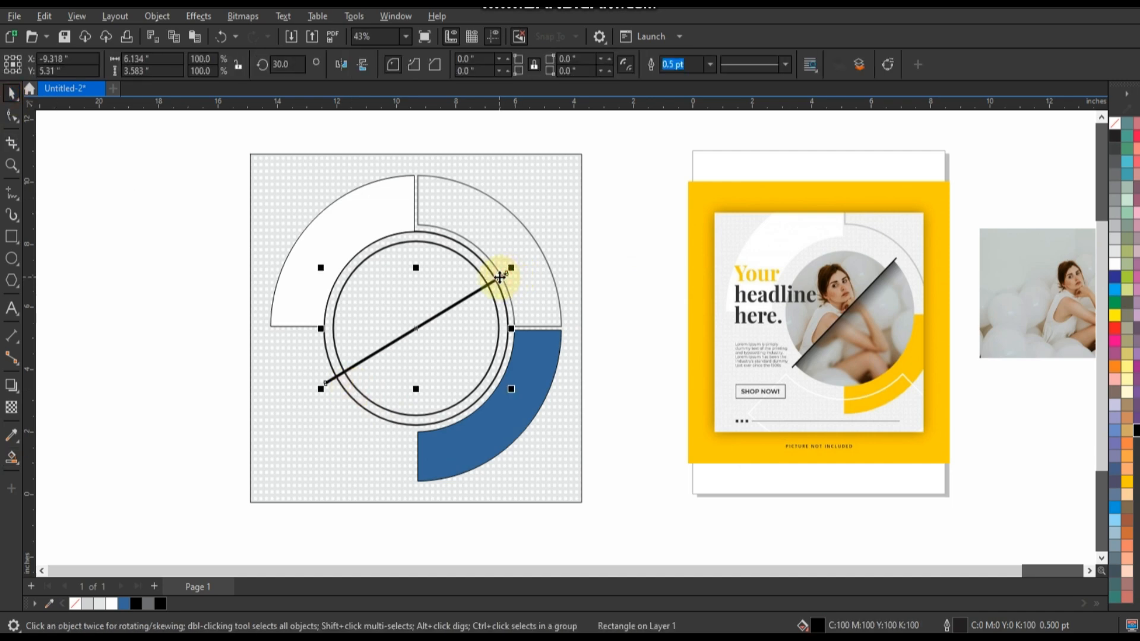
click(507, 275)
drag(508, 273, 493, 237)
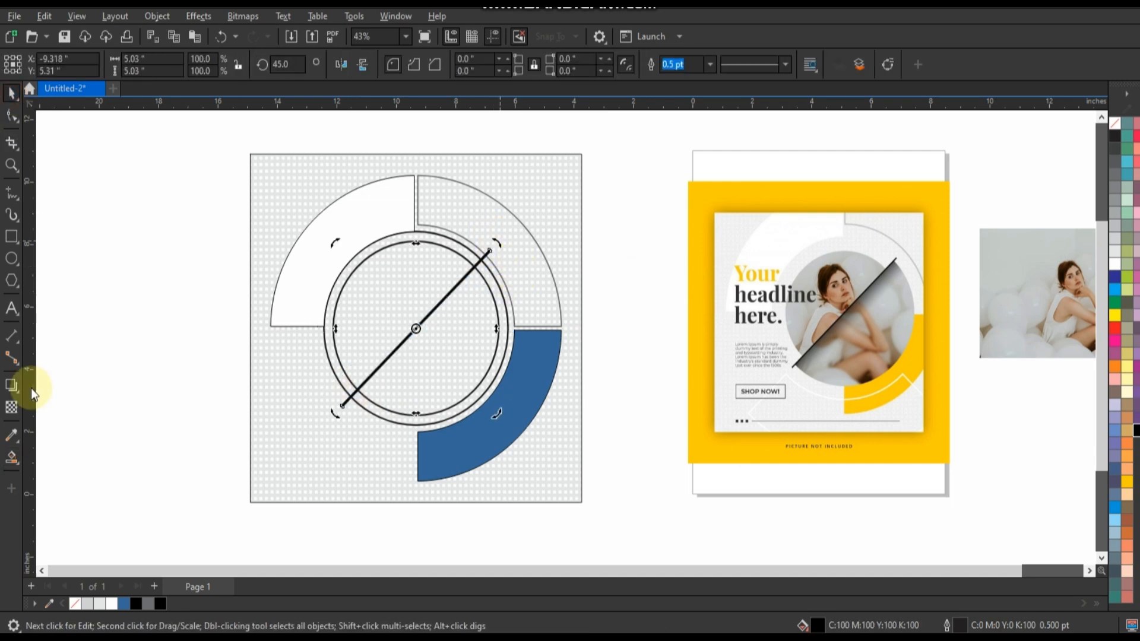
Smart Fill the ring band and inner half-circle below the diagonal bar, and weld the two into one shape.
click(11, 457)
click(367, 406)
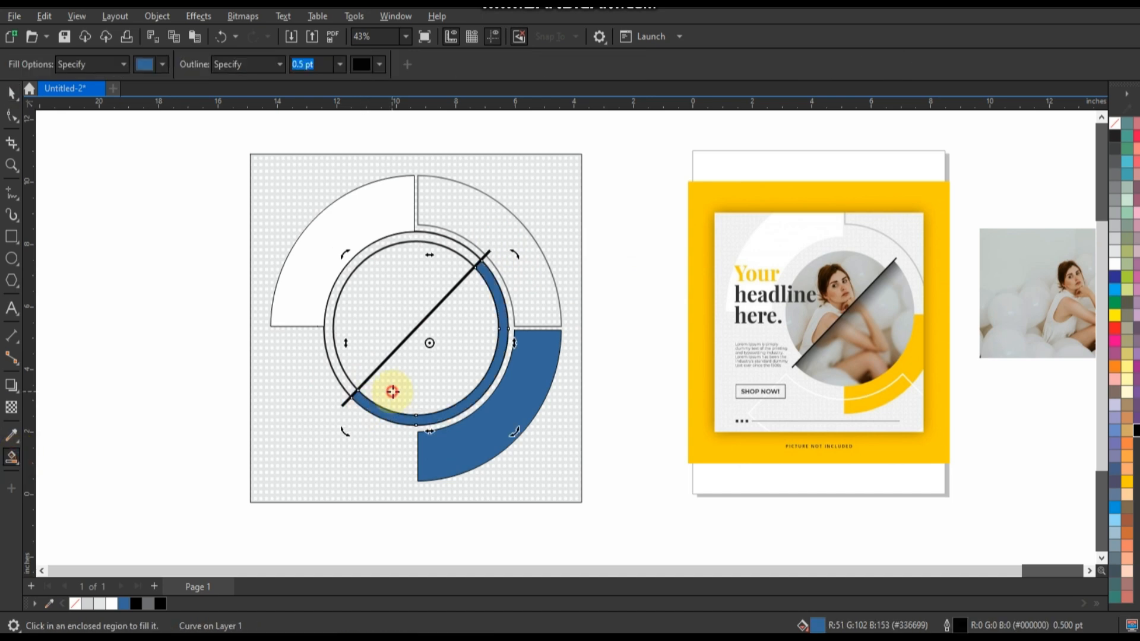
click(391, 392)
click(12, 94)
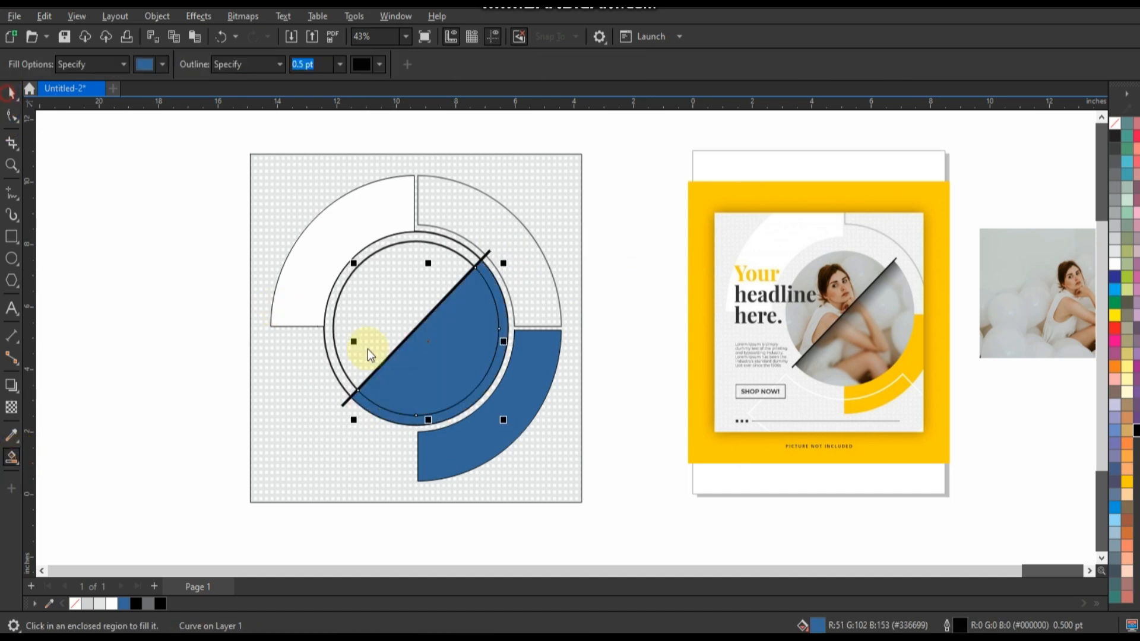
shift+click(490, 392)
click(418, 66)
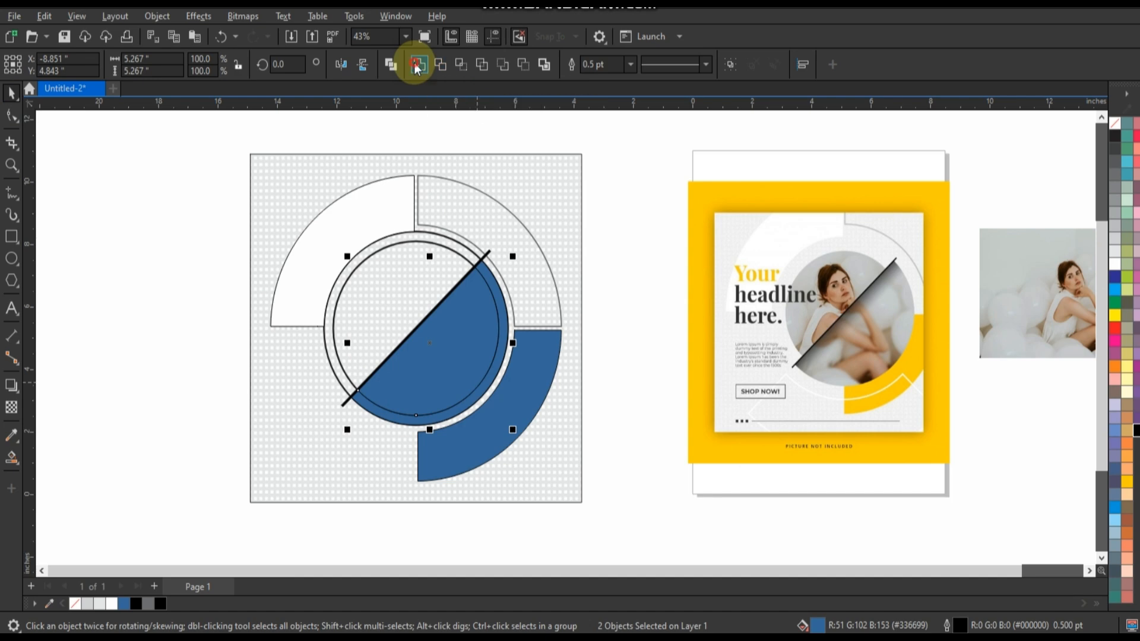
click(651, 186)
Delete the larger remaining circle and remove the fill from the welded half-circle below the bar.
click(451, 246)
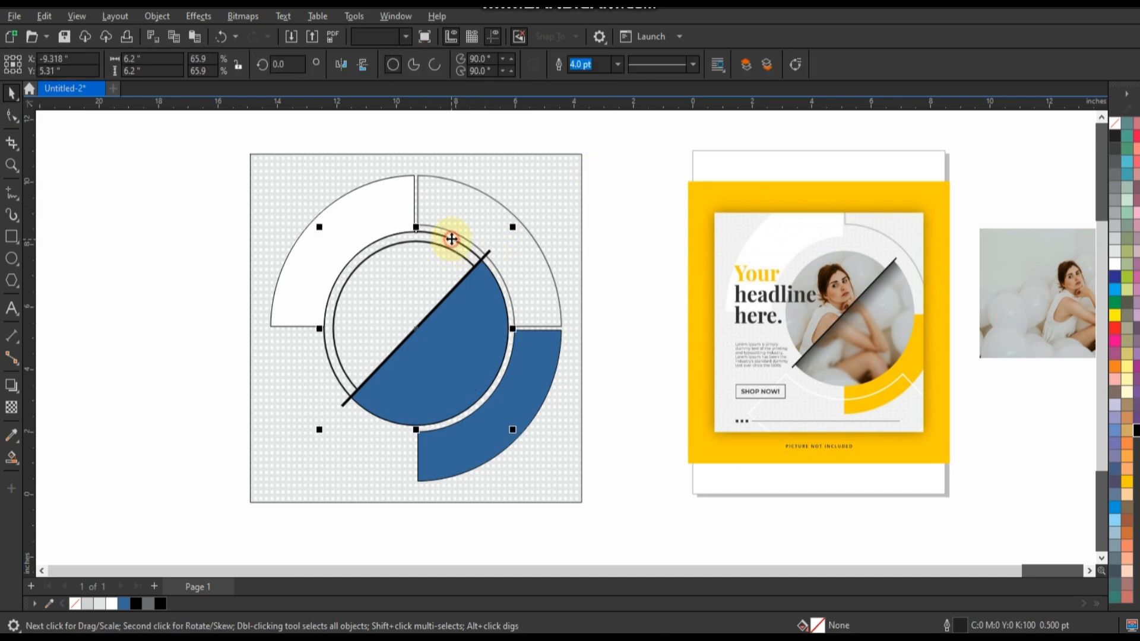
key(Delete)
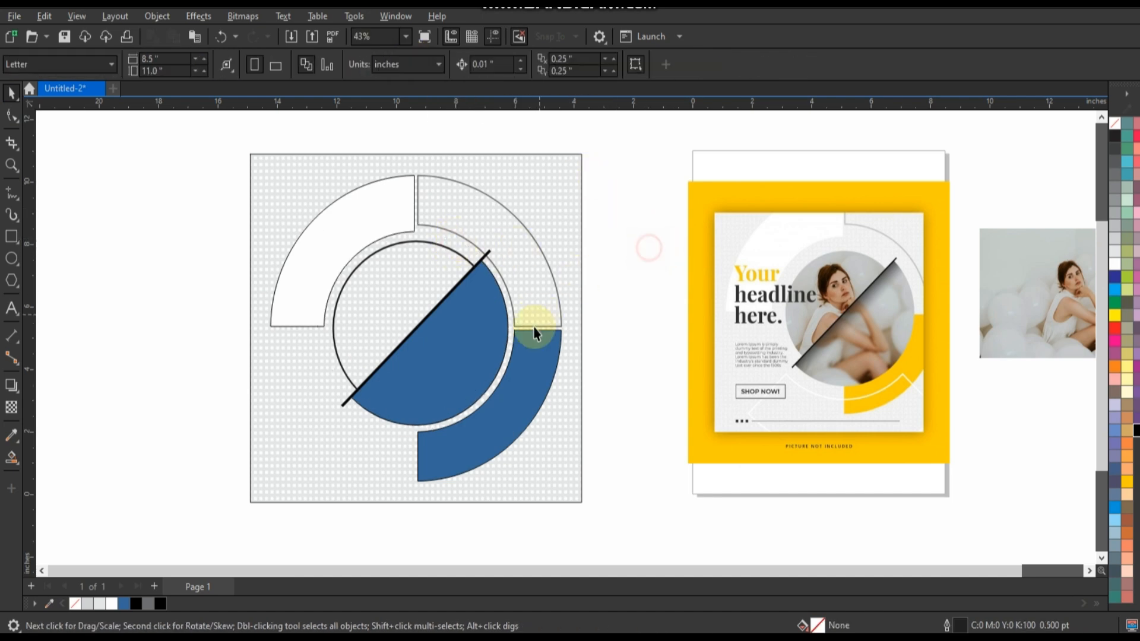
click(1039, 285)
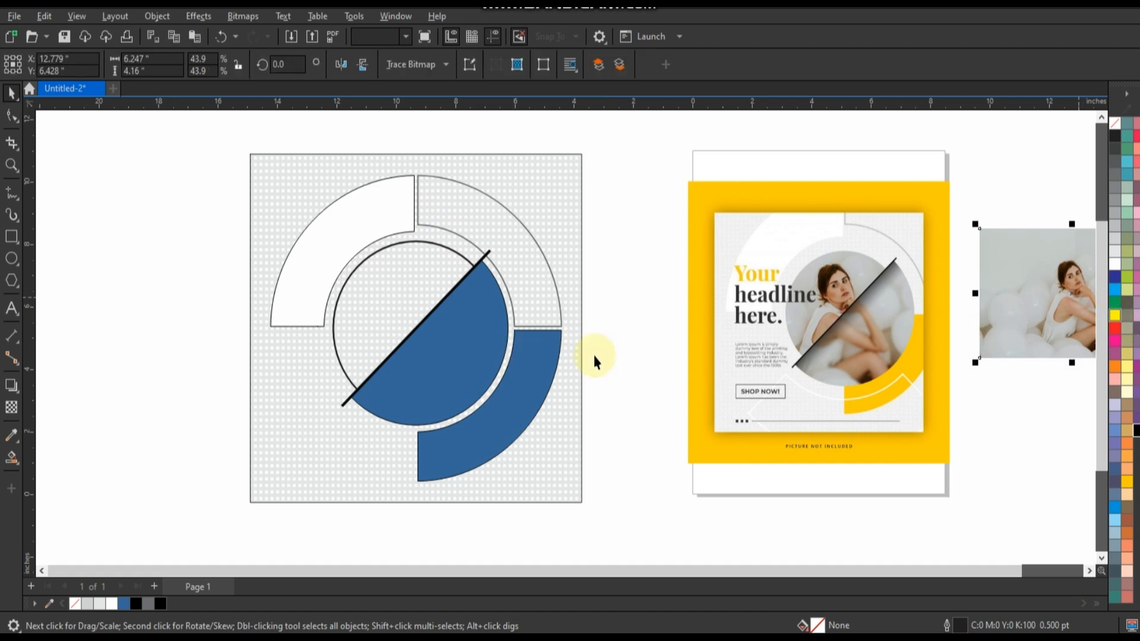
click(484, 358)
click(1114, 123)
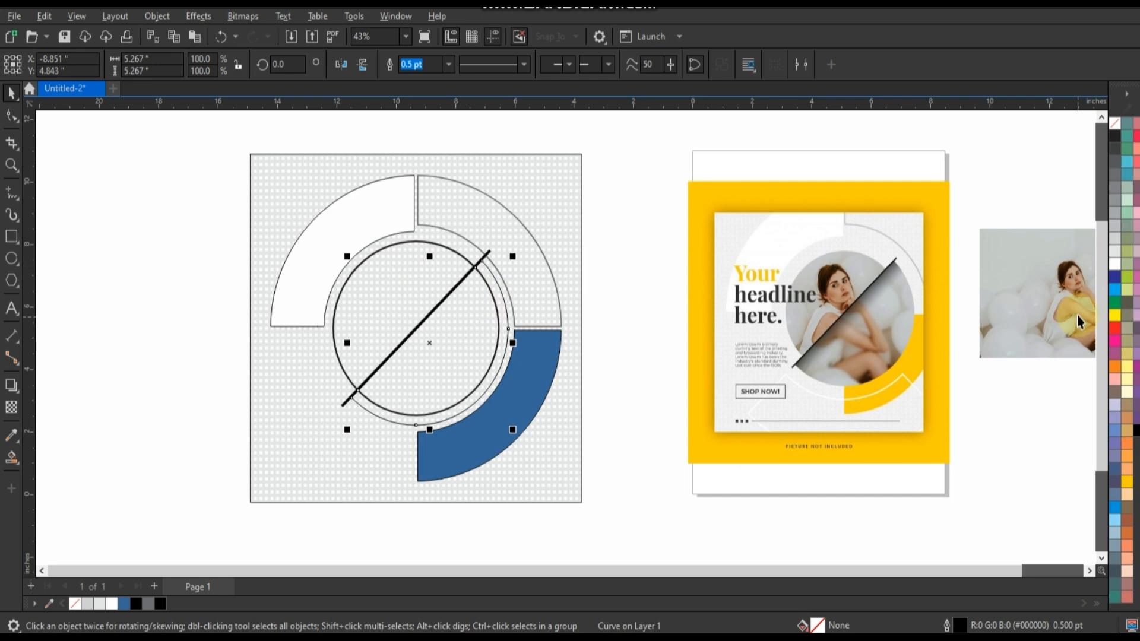
Place the photo over the circles with the woman inside the inner circle, enlarging it to about 11.24 by 7.49 inches.
drag(1068, 314, 398, 365)
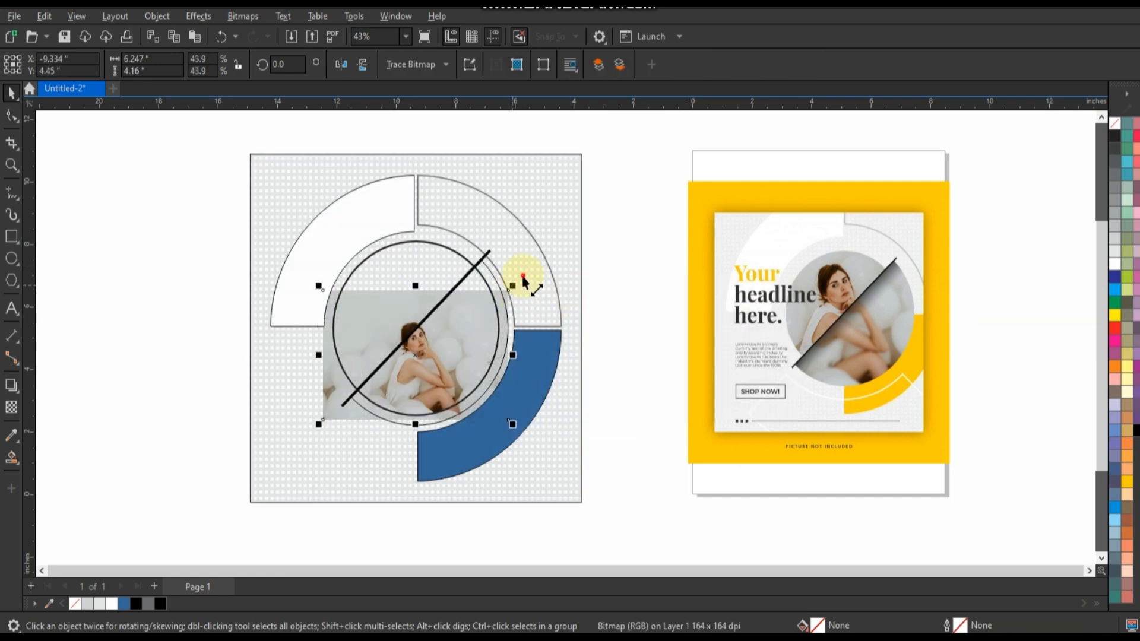
drag(523, 277, 594, 225)
drag(284, 409, 260, 378)
Copy the enlarged photo and paste a duplicate in place.
right_click(261, 379)
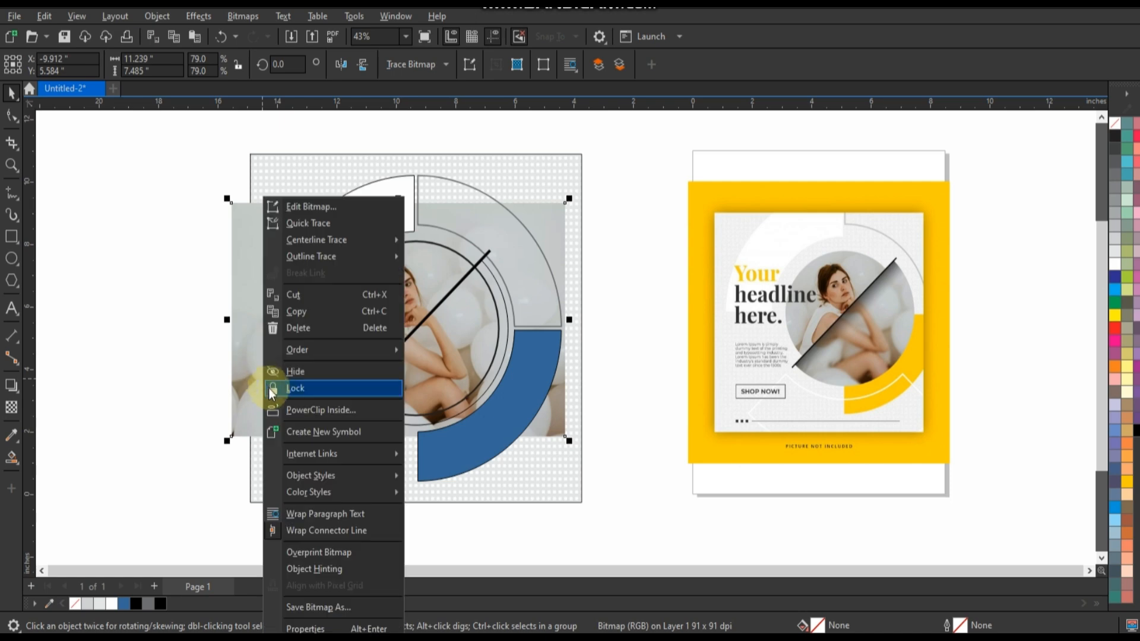
click(290, 312)
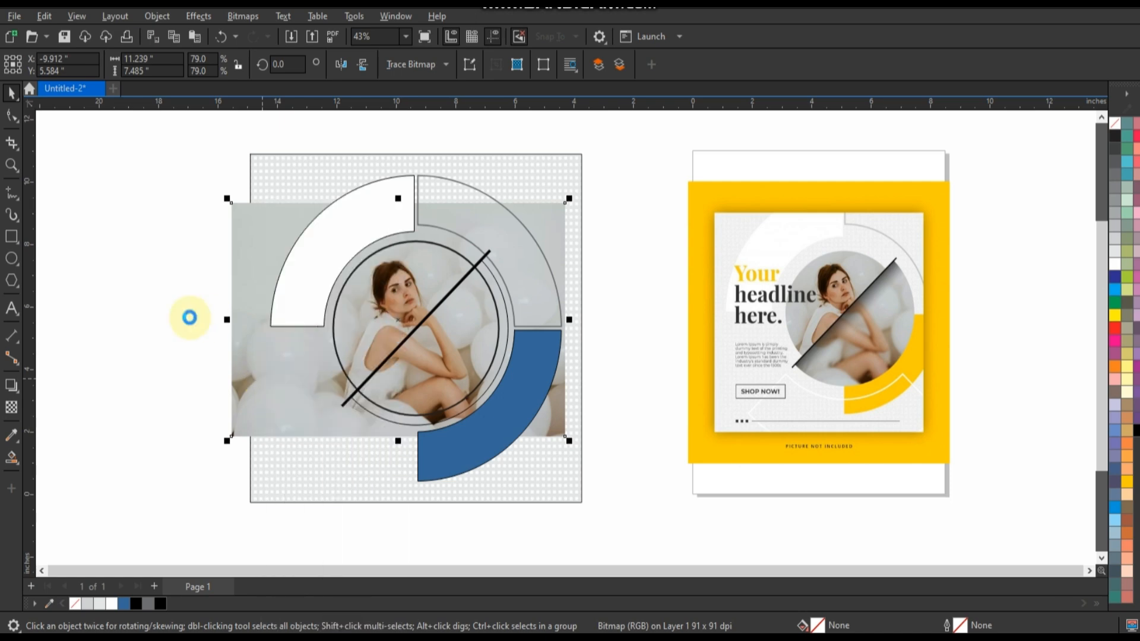
click(190, 322)
right_click(191, 318)
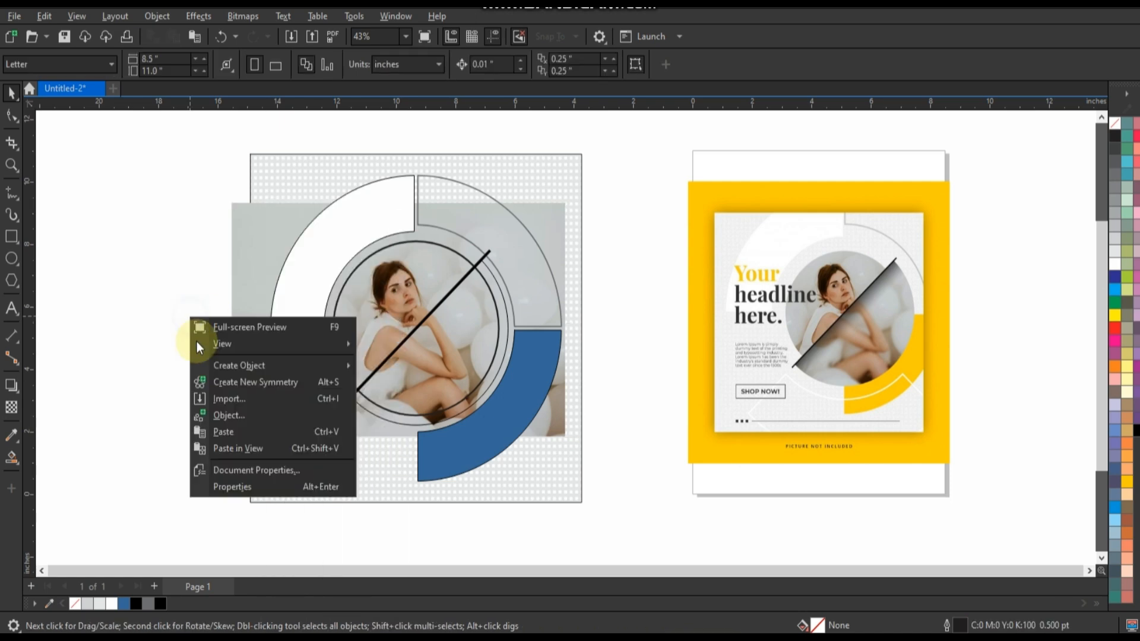
click(228, 428)
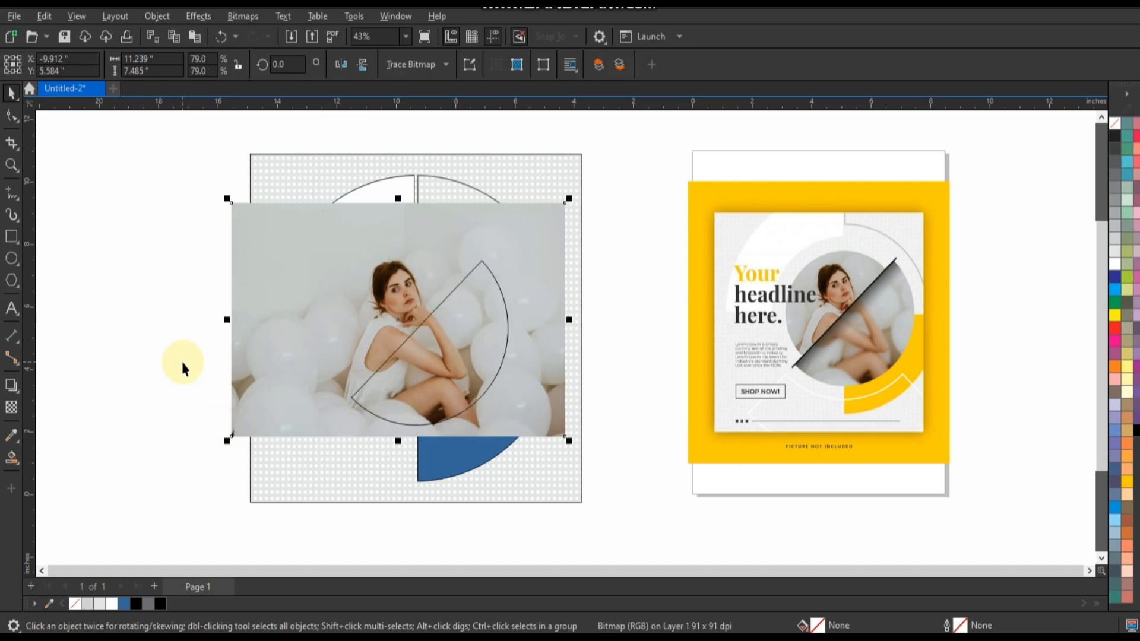
Apply a Gaussian Blur with a radius of 7.3 pixels to the duplicate photo.
scroll(469, 304, up, 1)
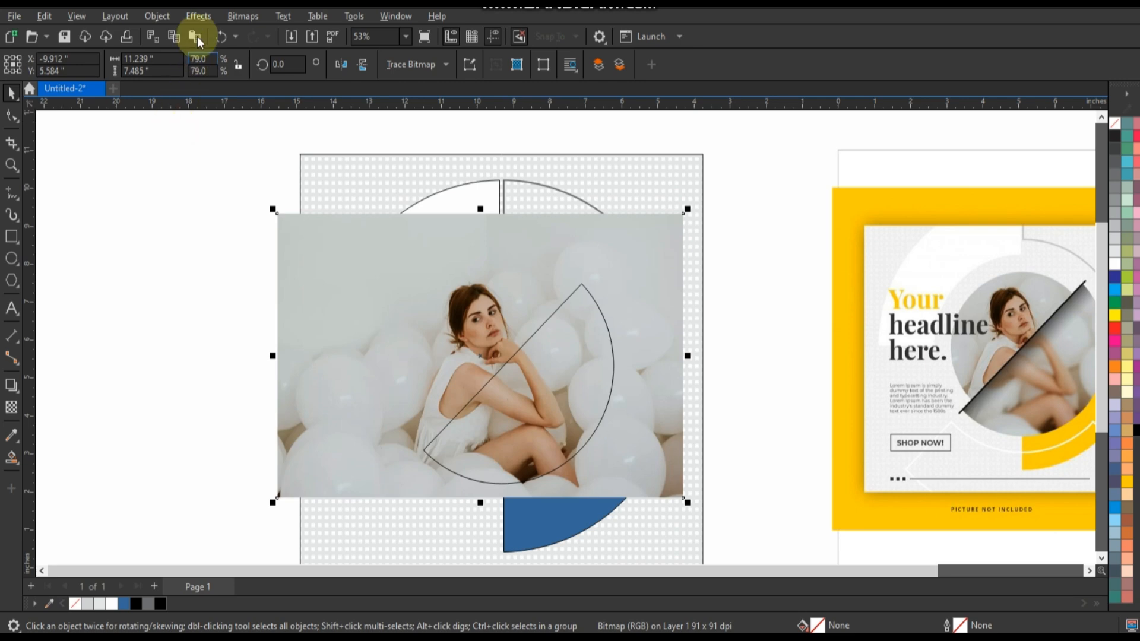
click(198, 18)
mouse_move(211, 107)
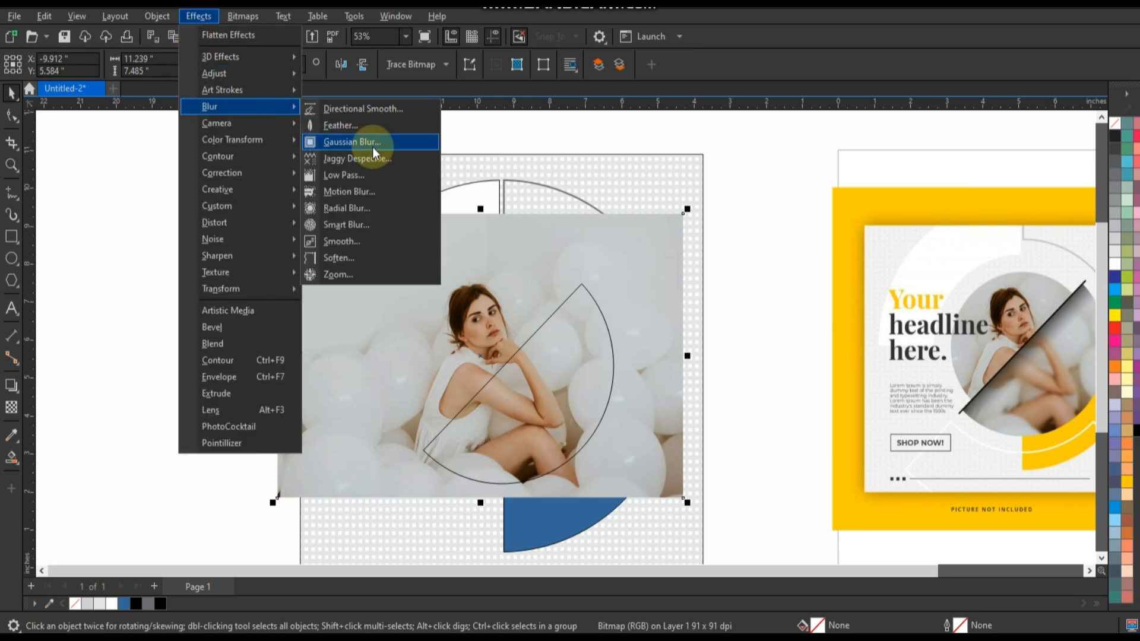
click(371, 143)
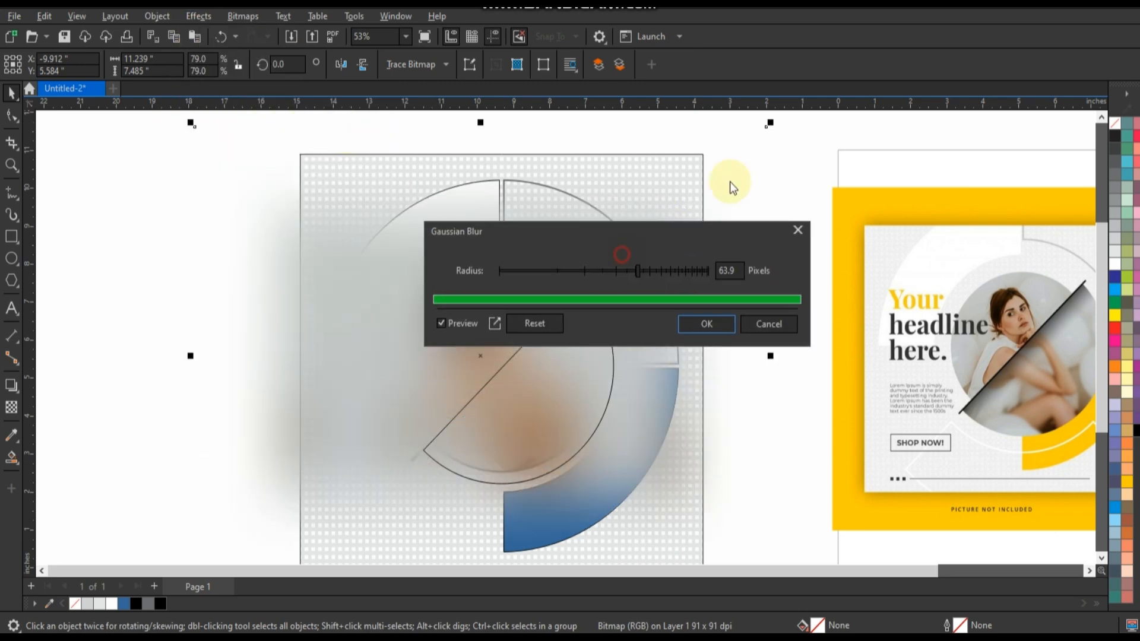
drag(666, 225, 622, 229)
click(774, 282)
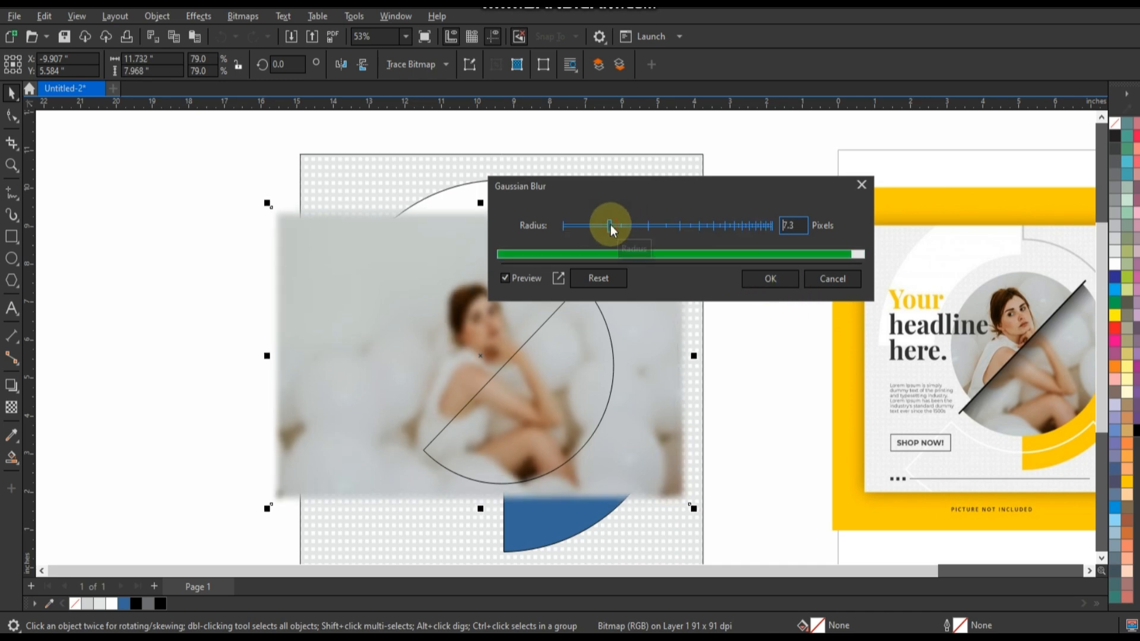
click(760, 281)
PowerClip the blurred photo inside the half-circle shape below the diagonal bar.
right_click(664, 282)
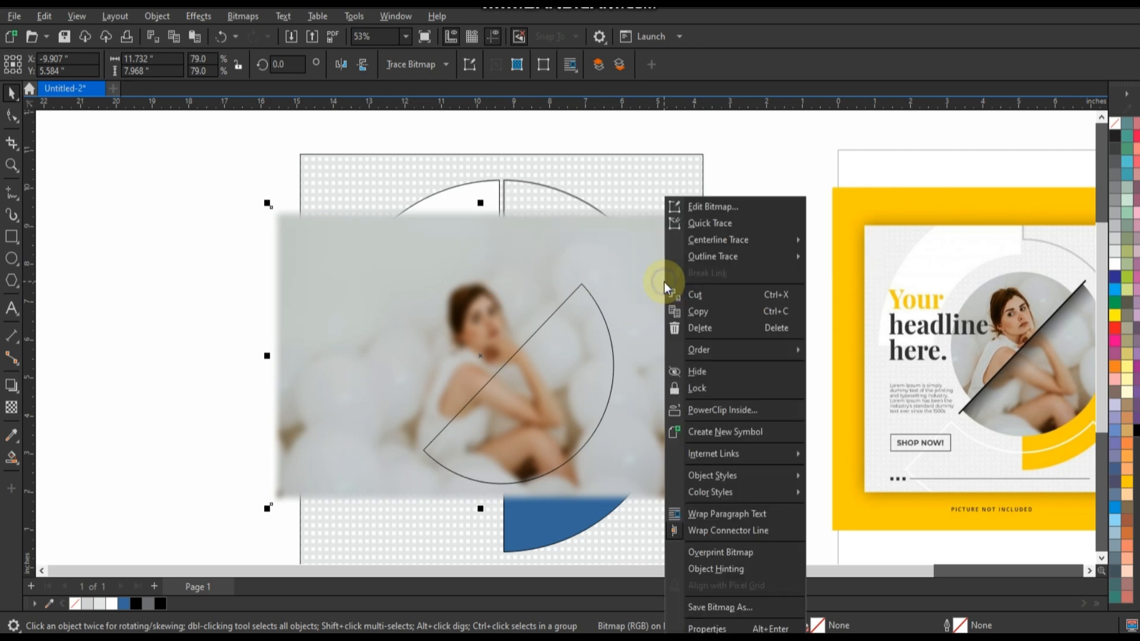
click(719, 406)
click(596, 306)
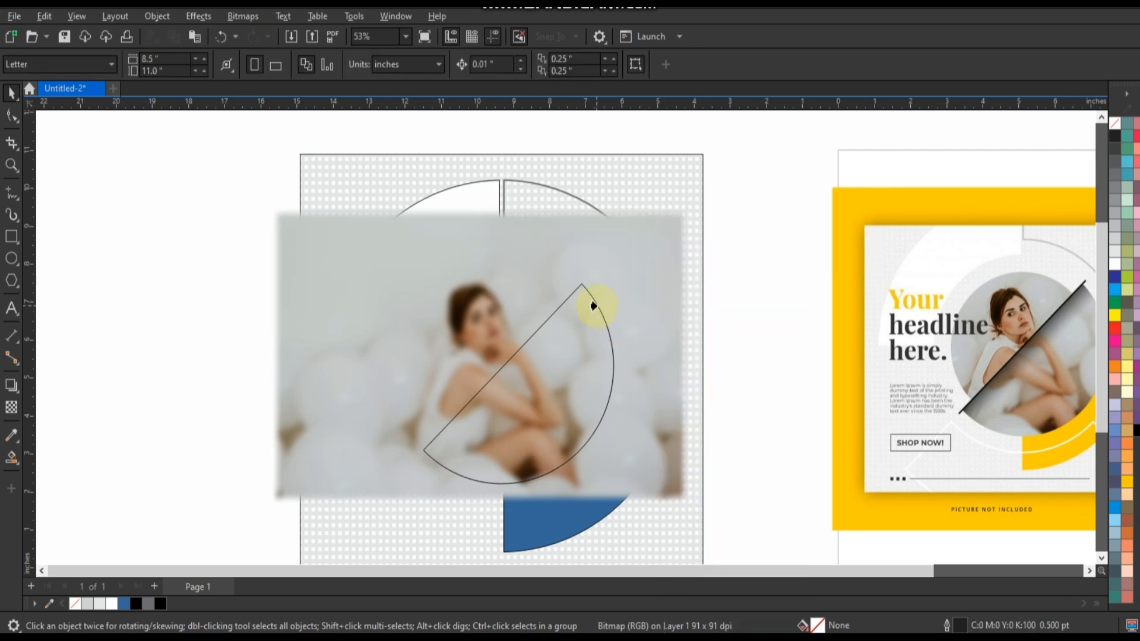
scroll(275, 342, down, 2)
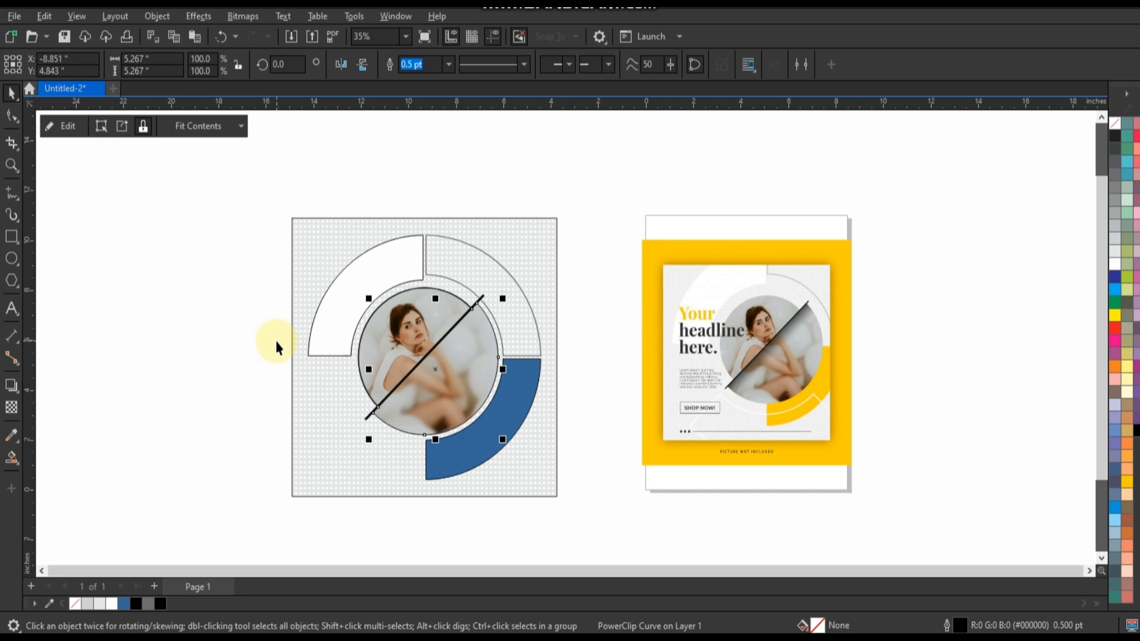
Fill the blue ring segment with yellow (C:0 M:20 Y:100 K:0).
click(219, 275)
drag(233, 198, 593, 487)
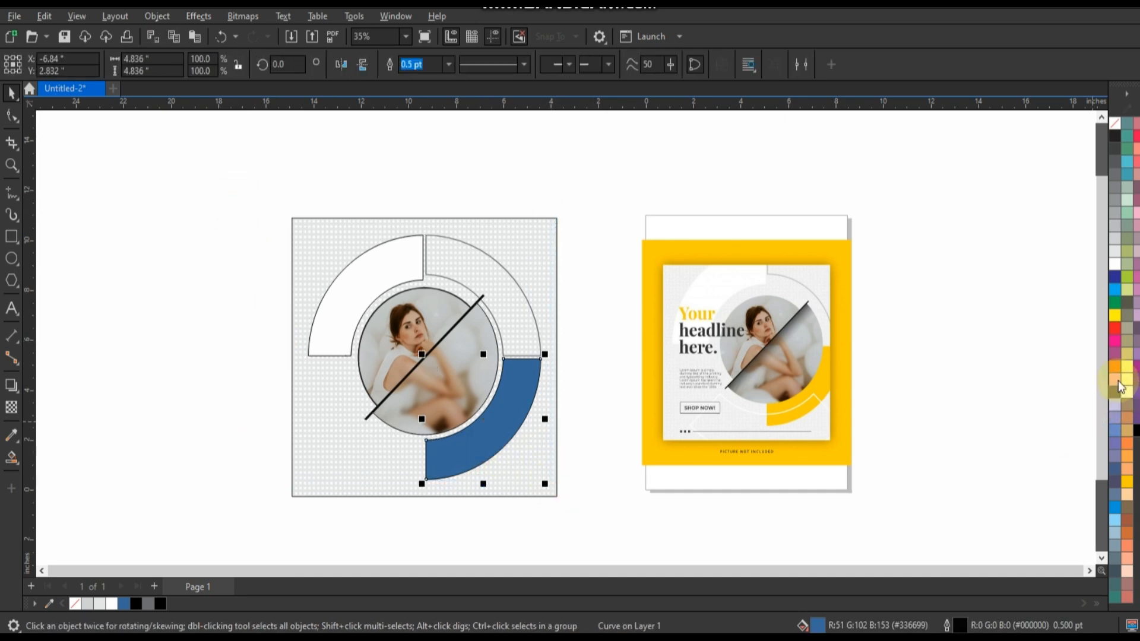
click(1128, 484)
click(412, 517)
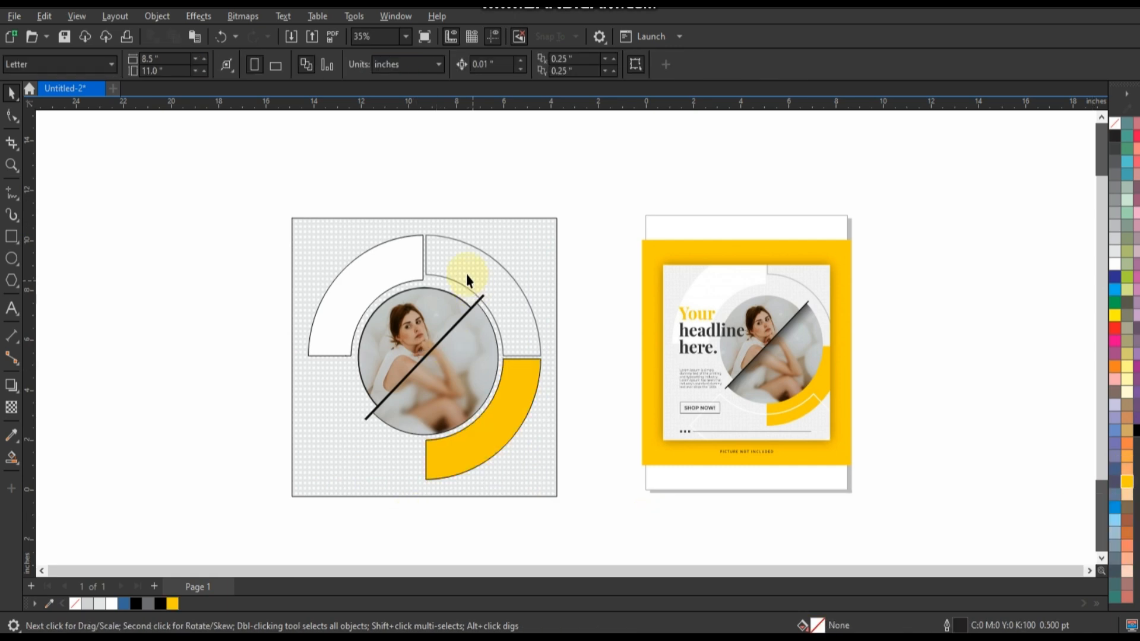
Move the unfilled upper-right ring segment slightly outward from the photo circle, to about X -6.57 and Y 8.15 inches.
click(473, 256)
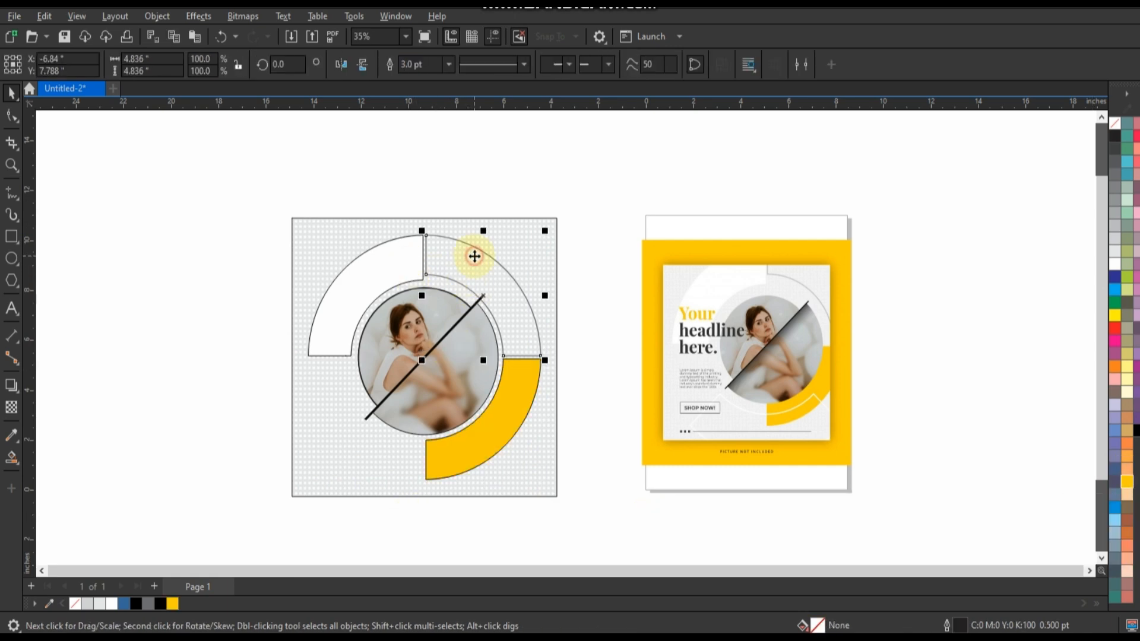
click(469, 252)
drag(506, 263, 532, 271)
click(596, 252)
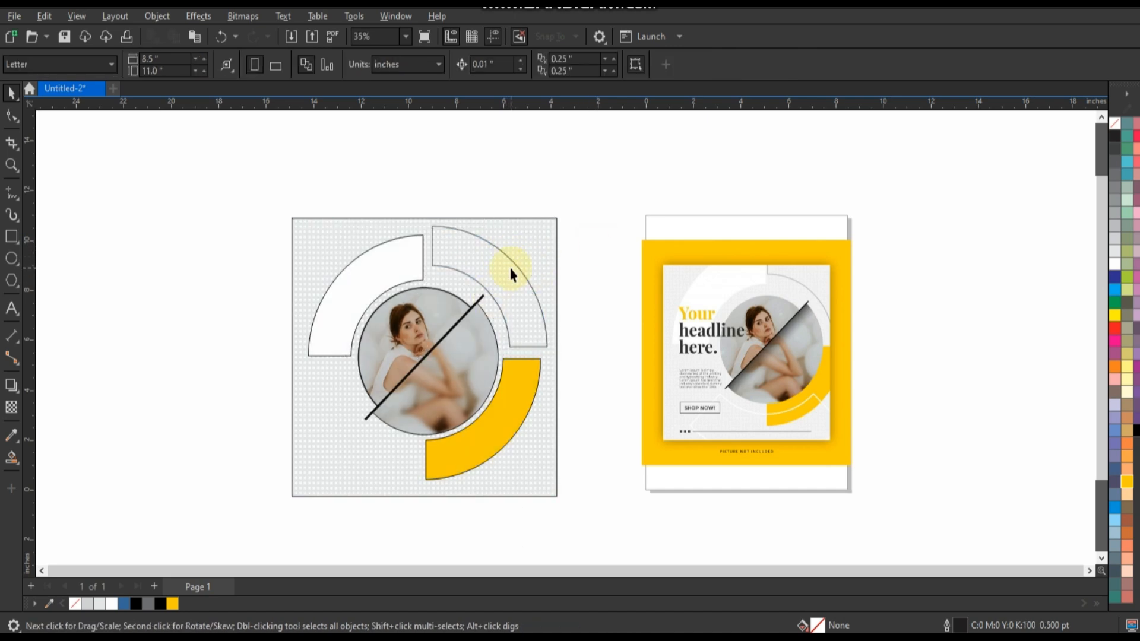
click(504, 408)
drag(517, 422, 502, 409)
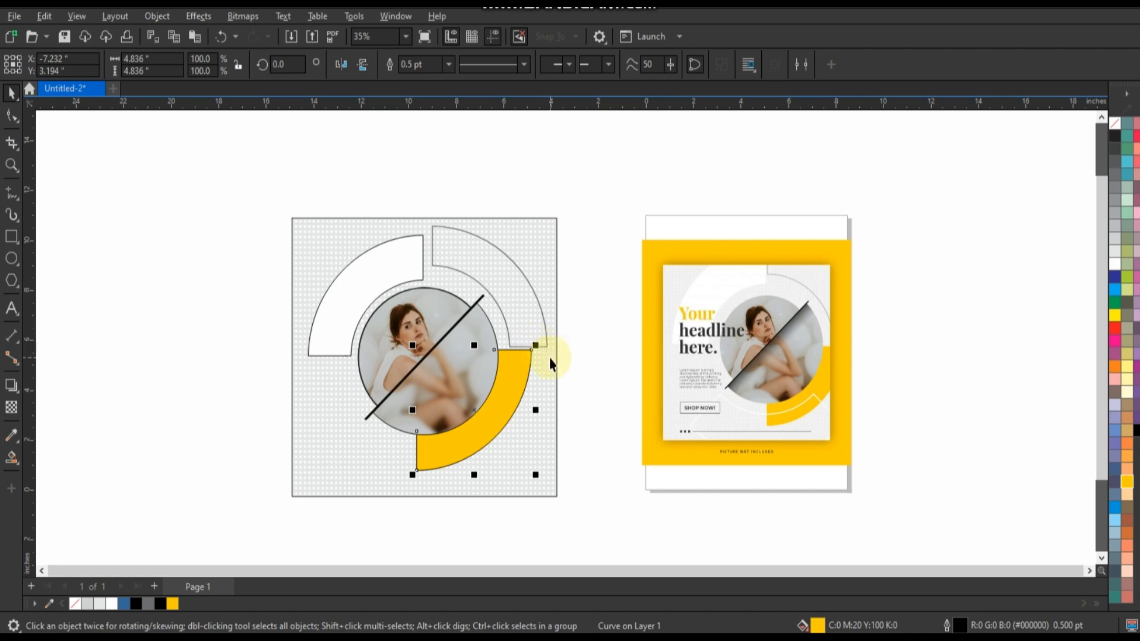
key(ctrl+z)
Scale the yellow ring segment to about 84.9% and move it against the lower-right edge of the photo circle.
drag(550, 362, 541, 363)
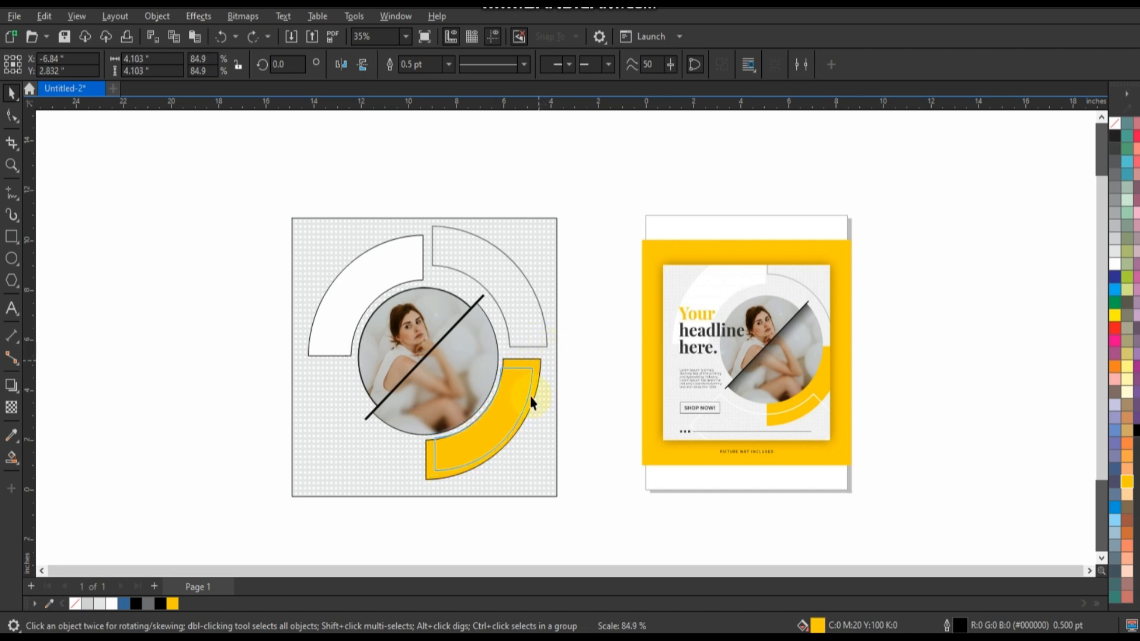
drag(532, 403, 510, 397)
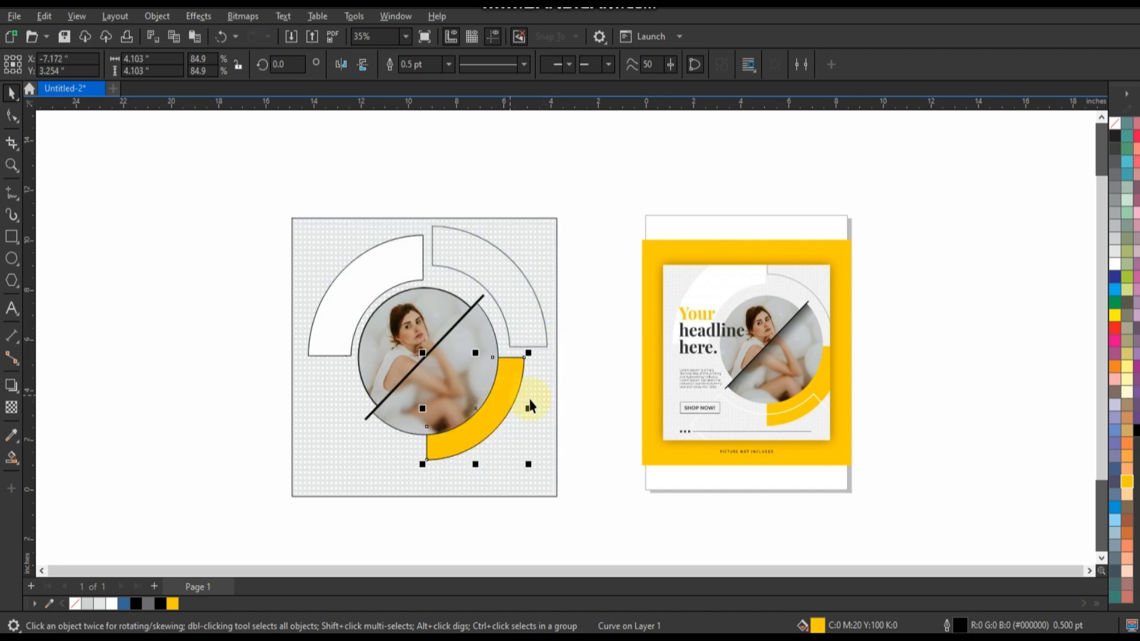
click(581, 383)
Place a copy of the outlined ring segment below the photo circle, rotated to 225 degrees, scaled to about 105.9% and outlined in white.
click(508, 255)
click(509, 254)
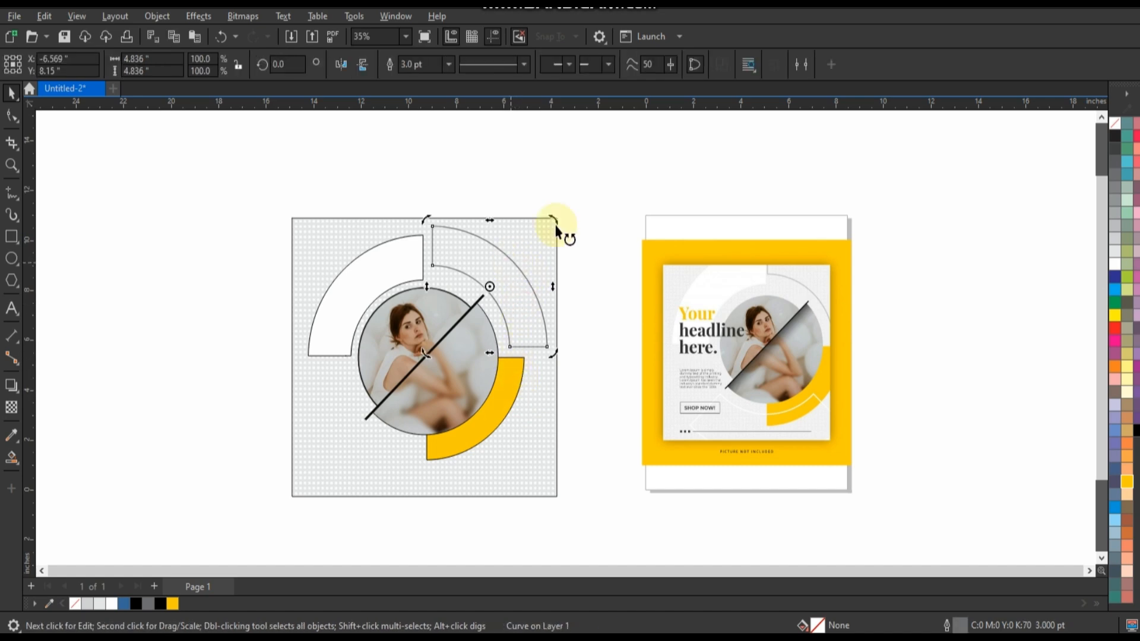
drag(554, 221, 484, 454)
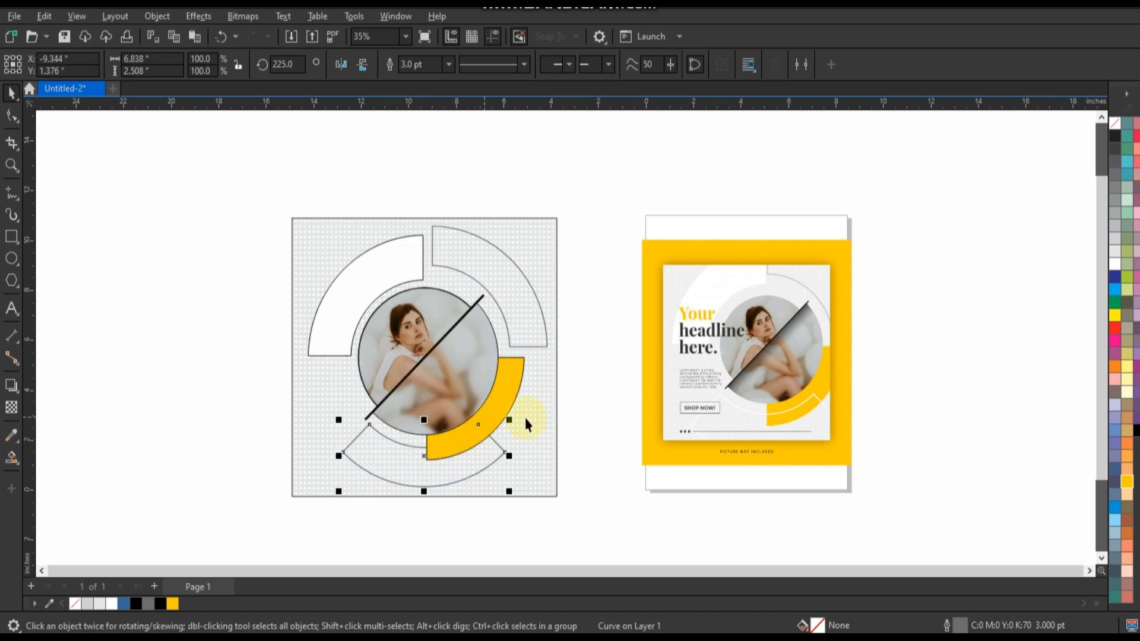
drag(522, 422, 487, 404)
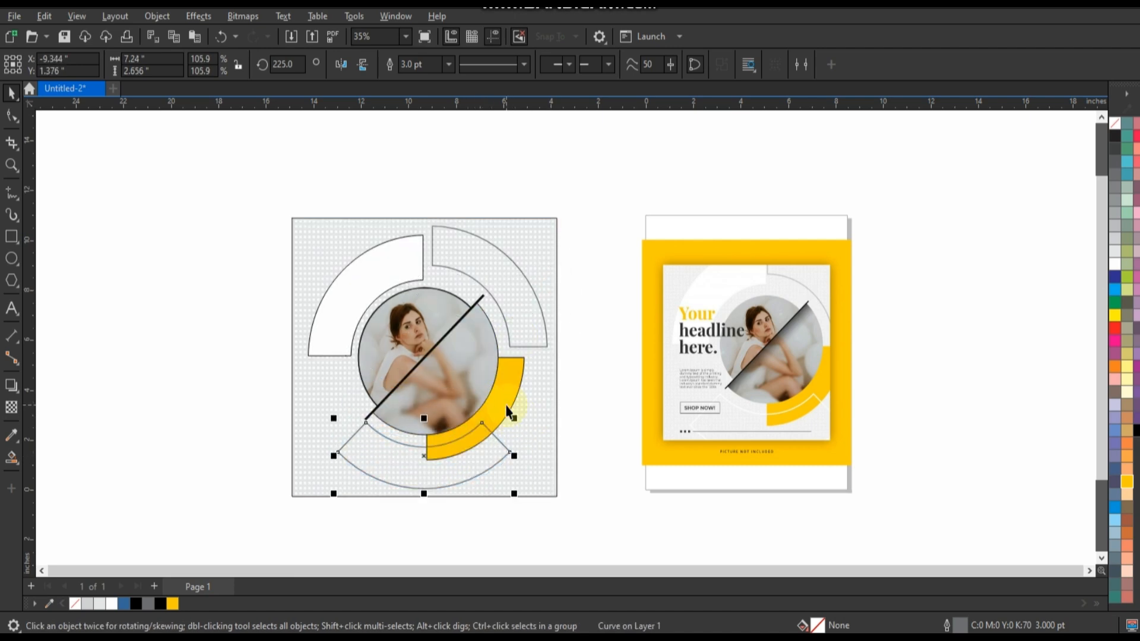
right_click(1115, 263)
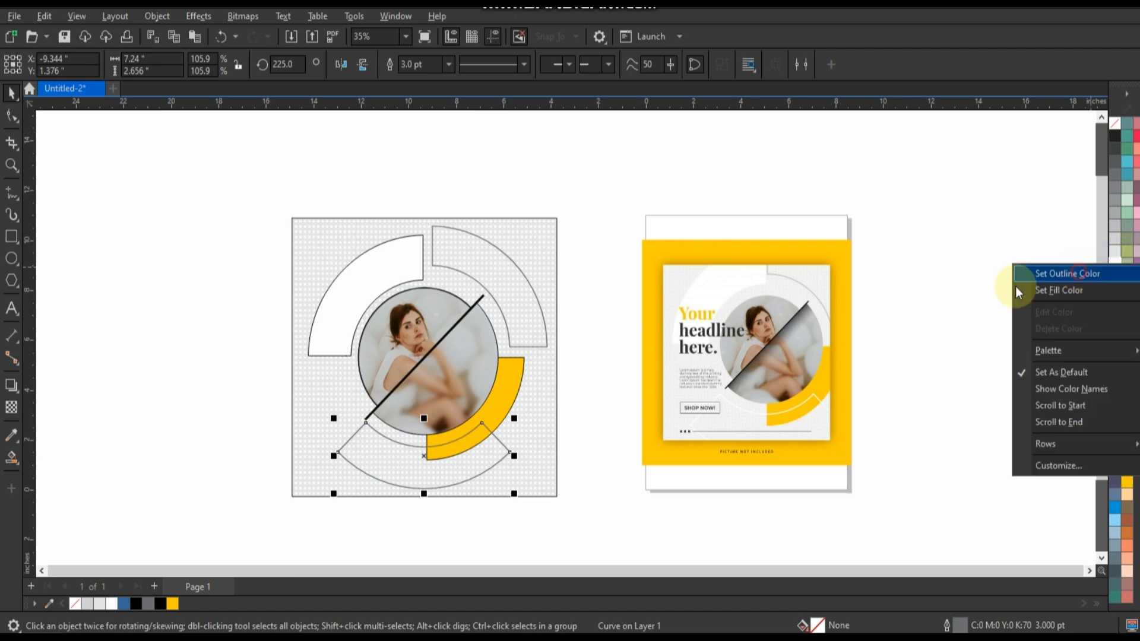
click(1050, 270)
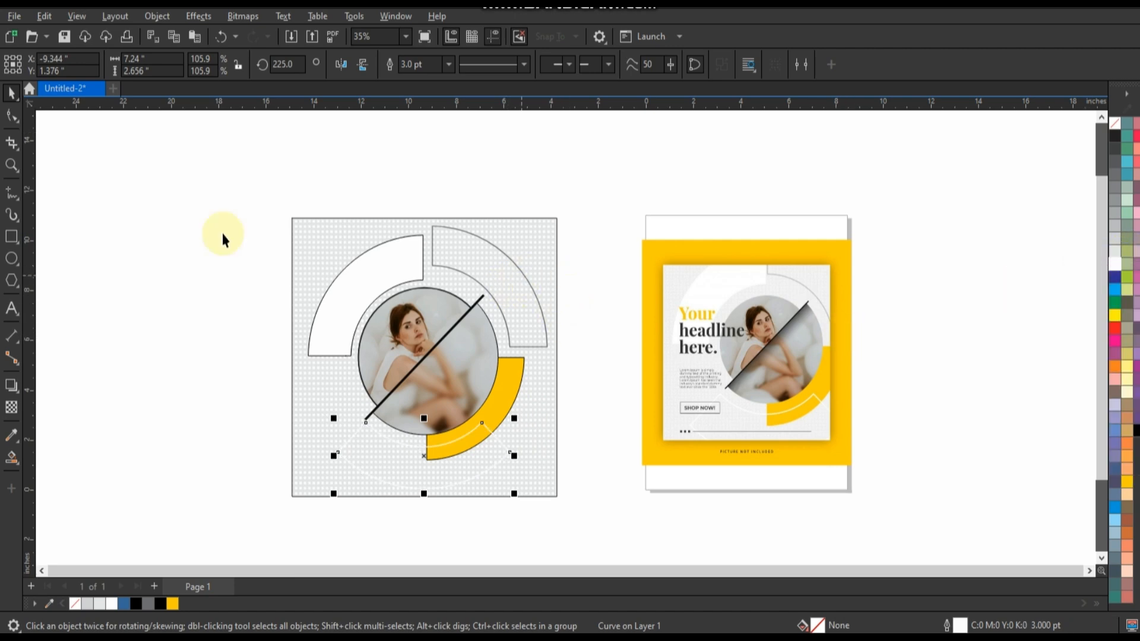
Remove the outline from the dotted background square.
click(333, 233)
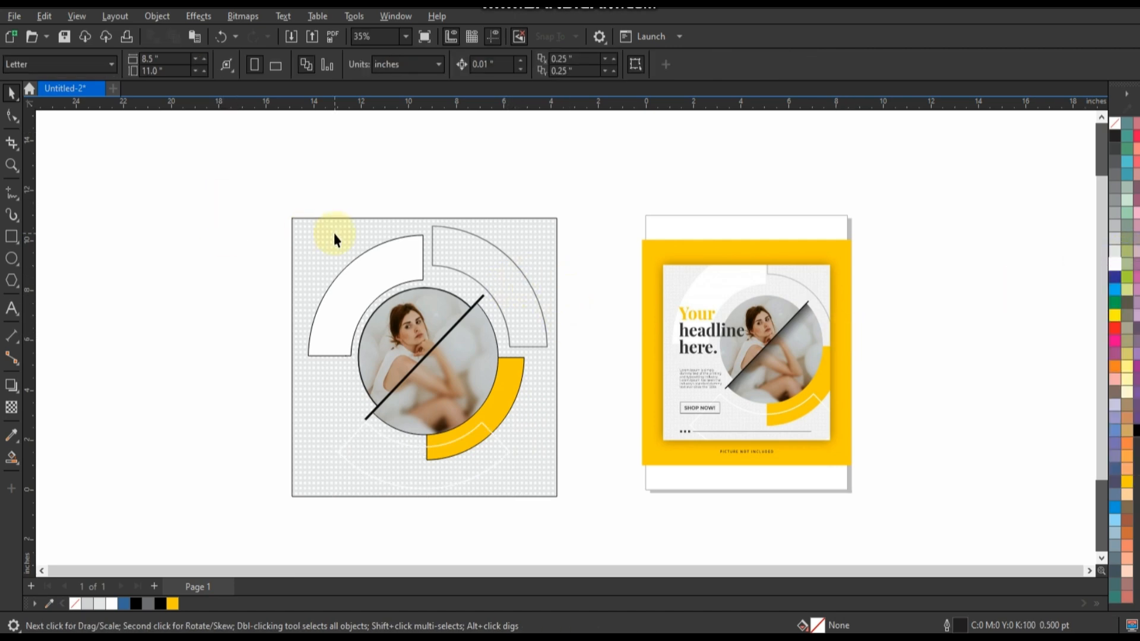
click(1116, 263)
key(ctrl+z)
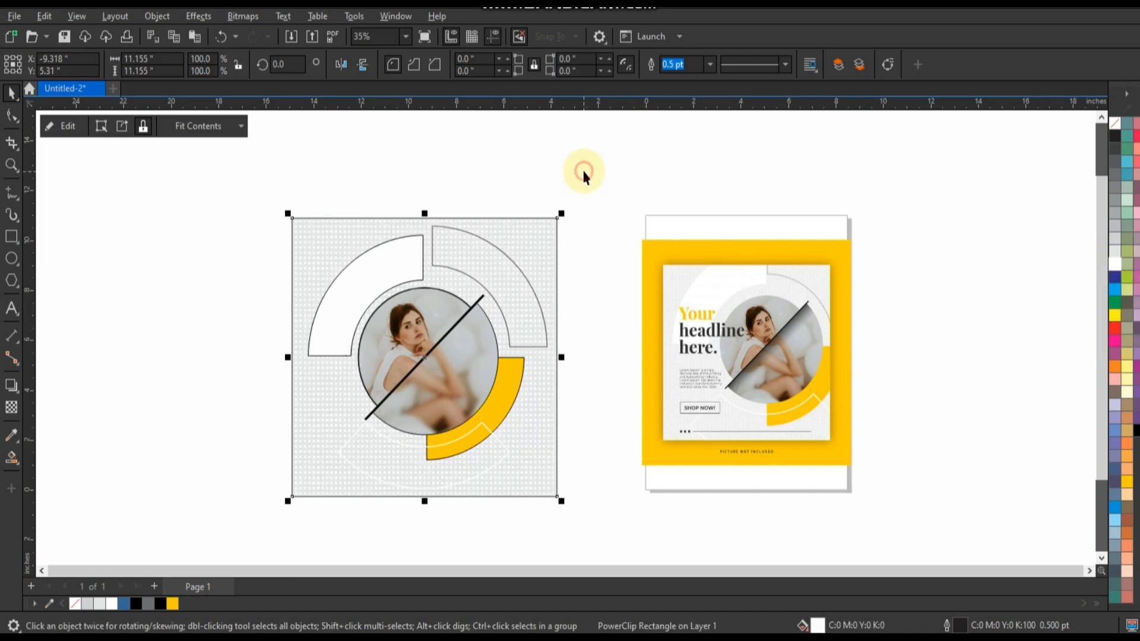
right_click(1127, 128)
click(517, 139)
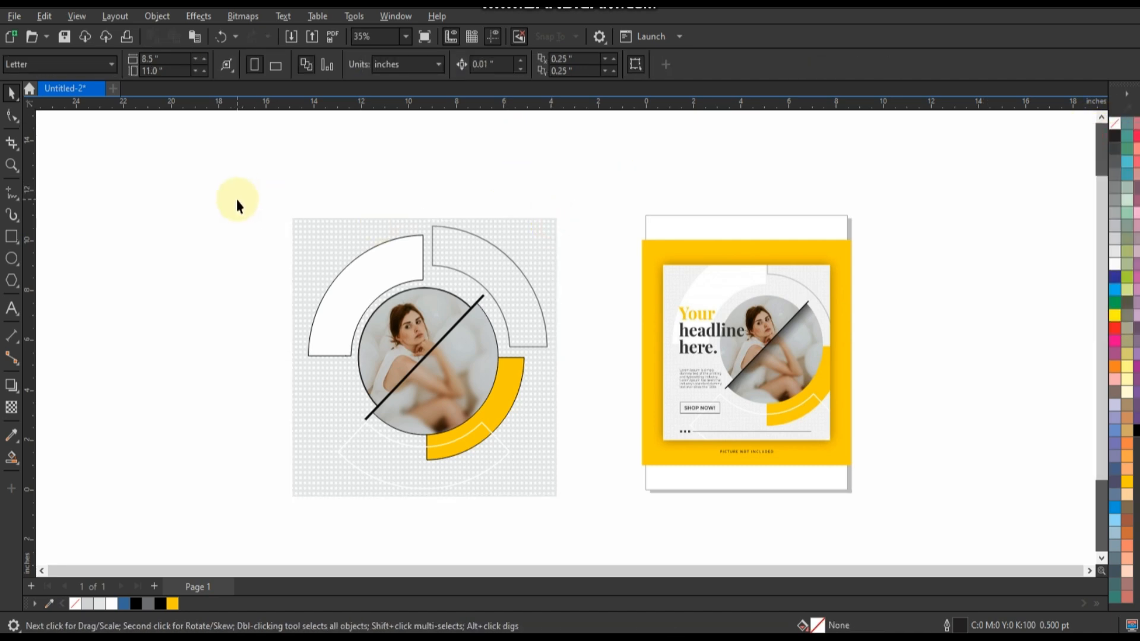
Move the ring segments, photo circle and diagonal bar together about 1.4 inches to the right over the dotted background.
click(503, 273)
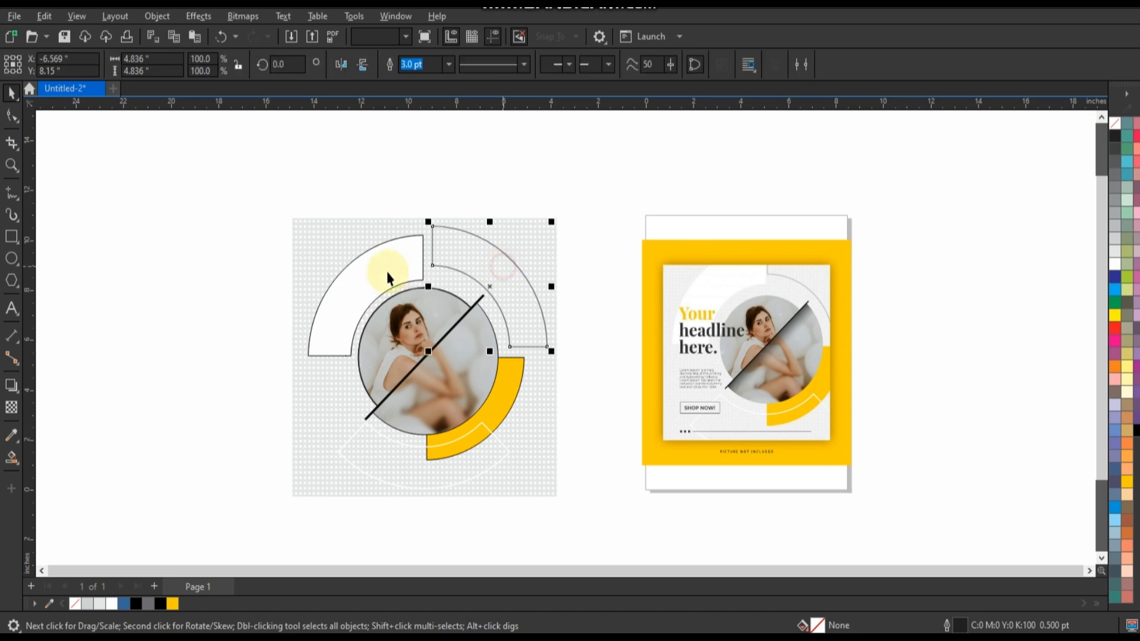
click(384, 271)
shift+click(500, 404)
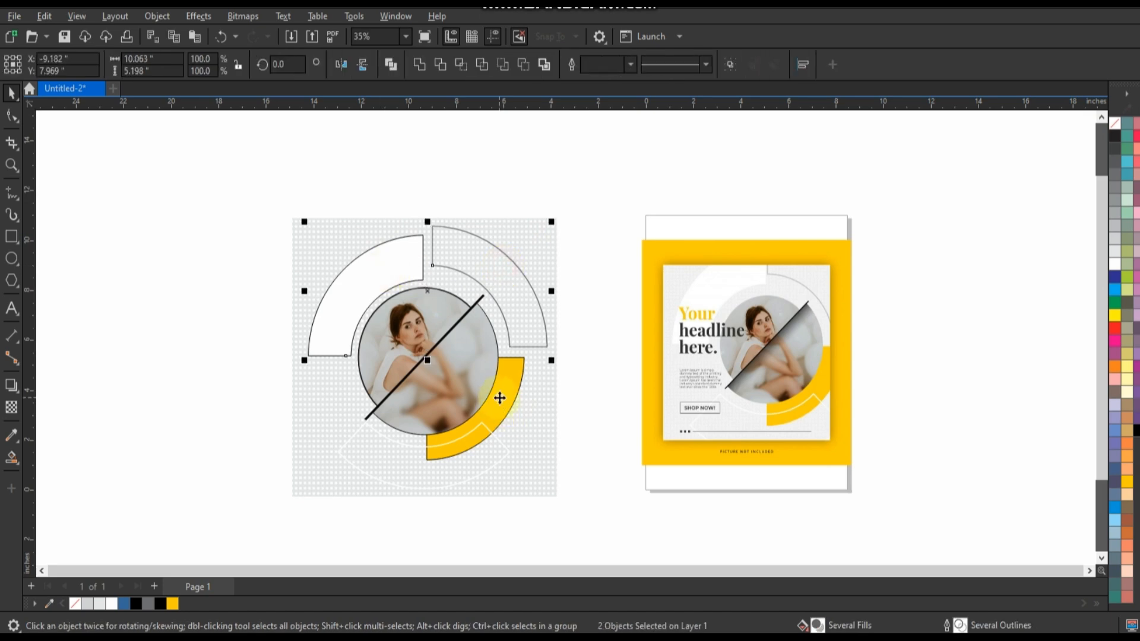
shift+click(490, 448)
drag(250, 206, 552, 505)
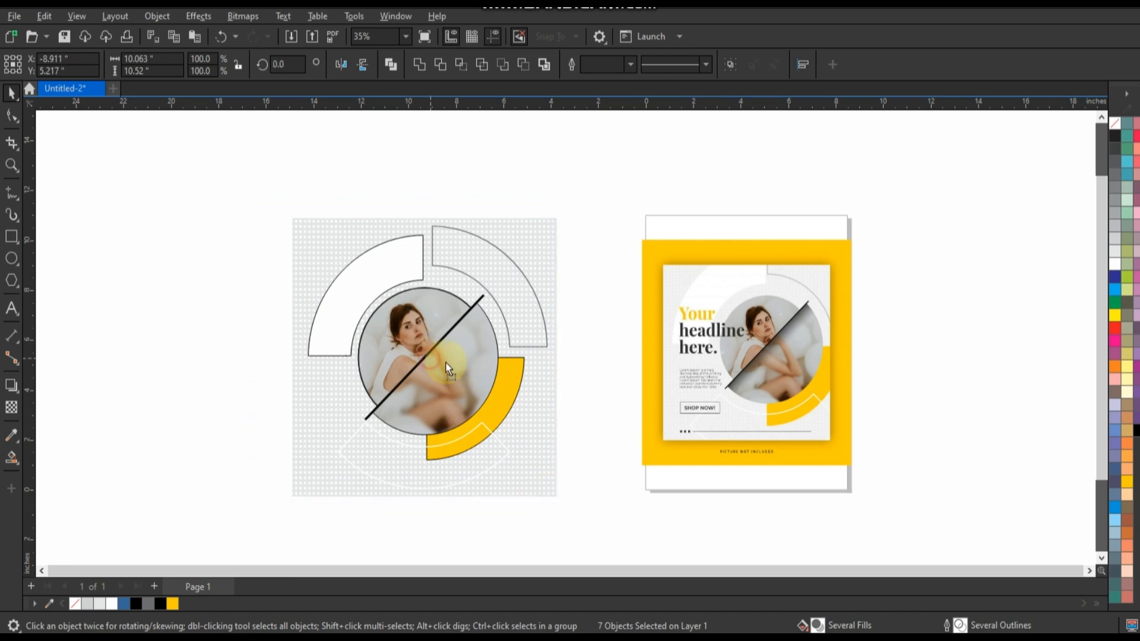
drag(430, 359, 473, 363)
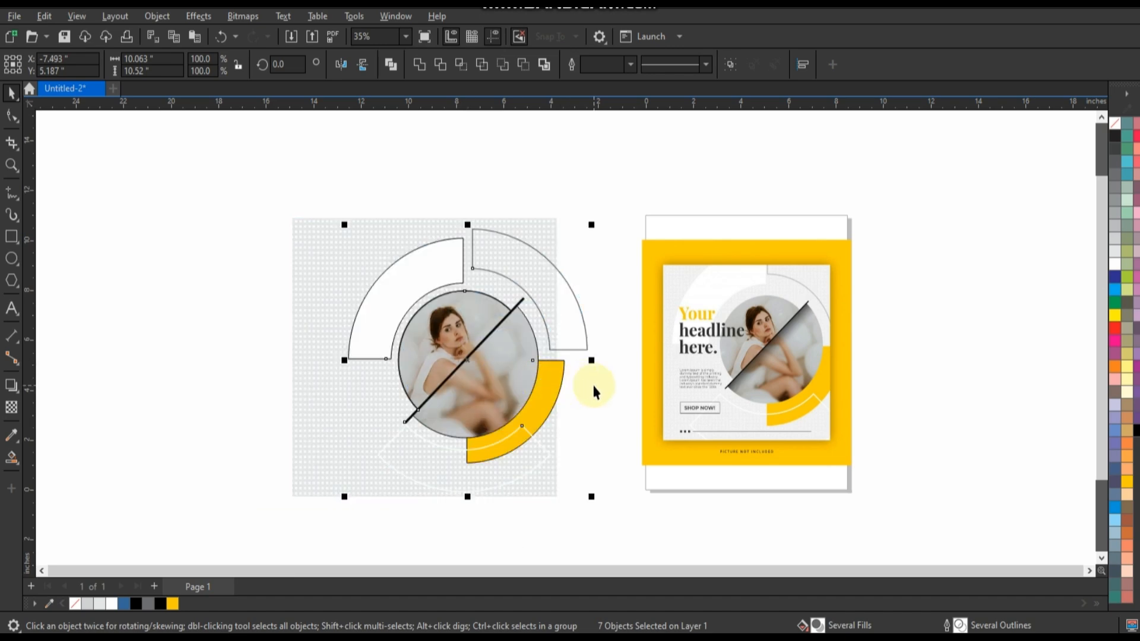
click(595, 392)
Remove the outlines from the white and yellow ring segments.
click(394, 280)
shift+click(555, 399)
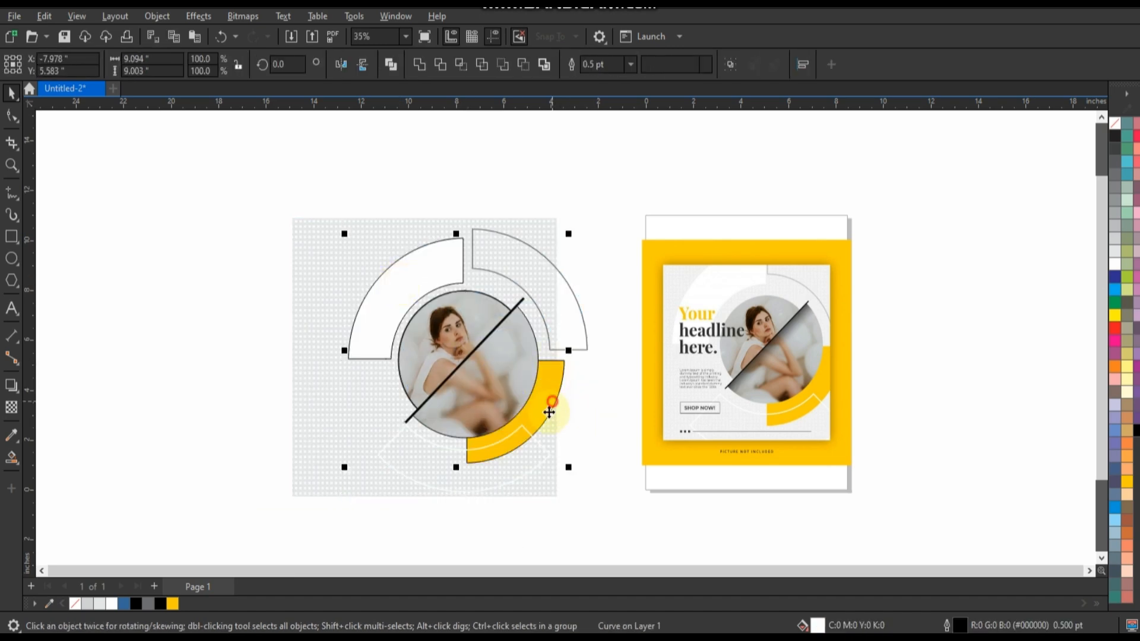
right_click(1112, 124)
click(1062, 139)
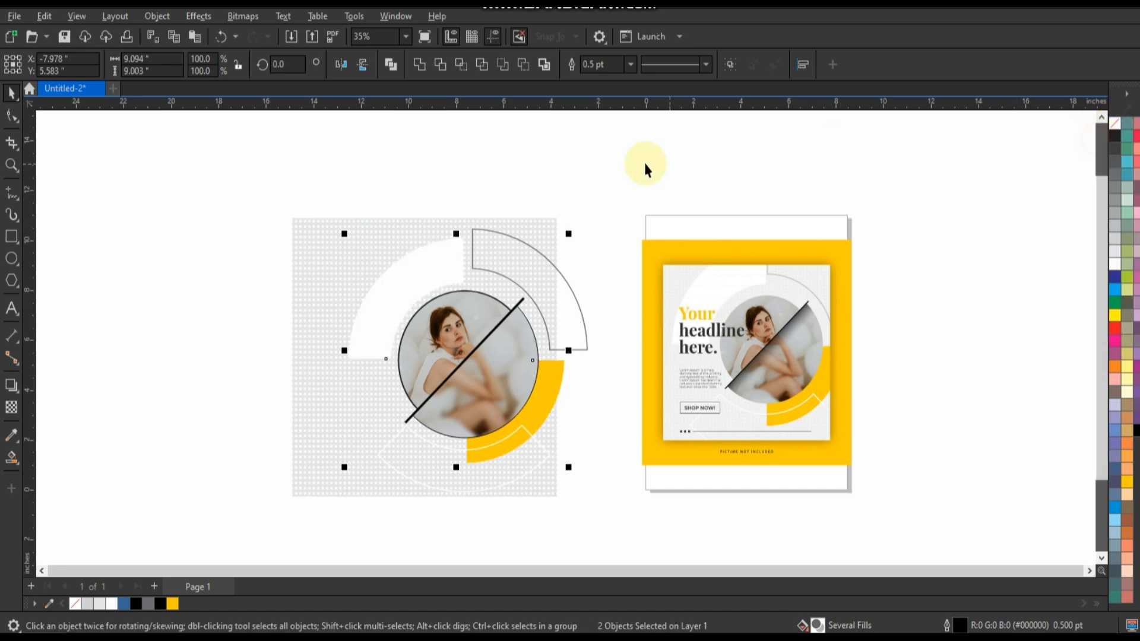
click(629, 158)
Remove the outline from the full circle that holds the sharp photo.
click(445, 306)
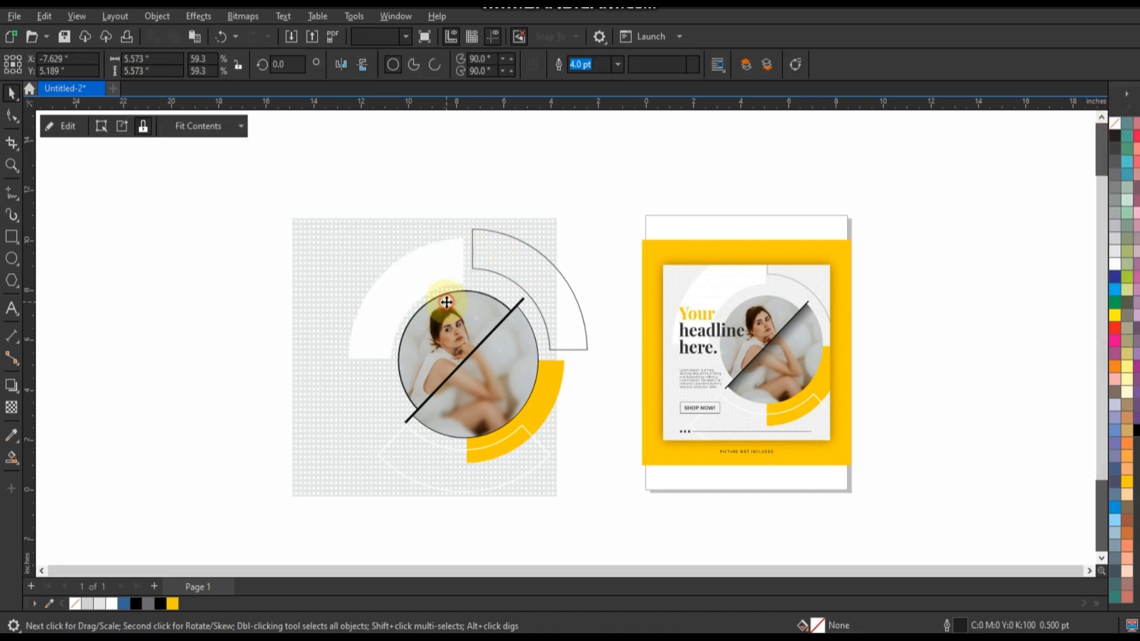
right_click(1114, 122)
click(1099, 138)
click(668, 166)
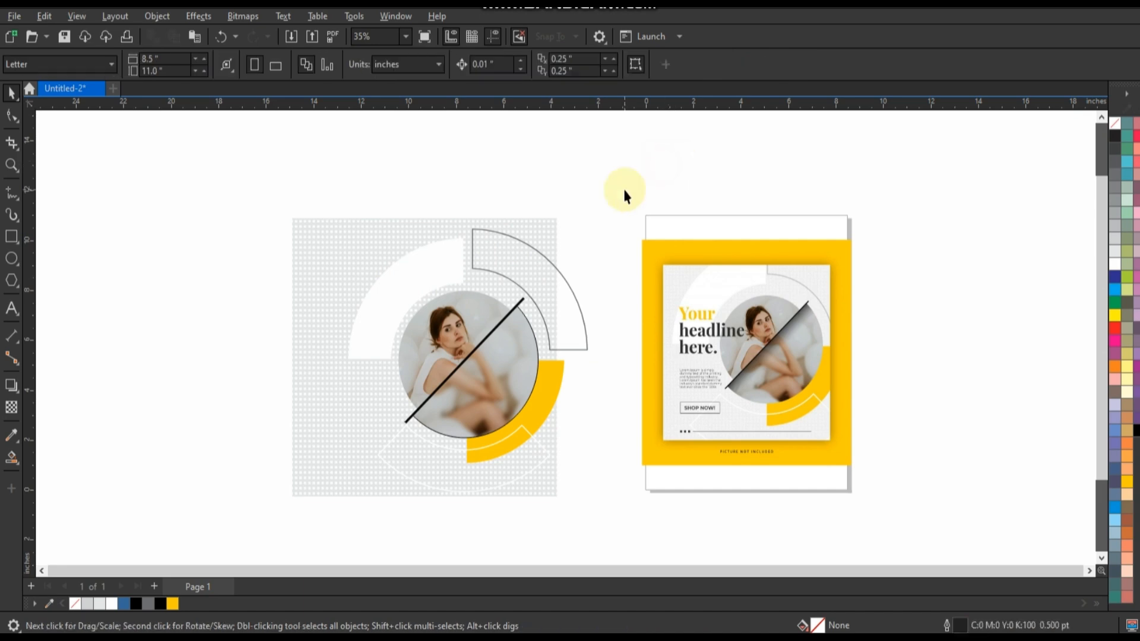
Open the dotted background's PowerClip contents for editing and give the dot pattern a white fill.
right_click(355, 261)
click(394, 193)
click(338, 286)
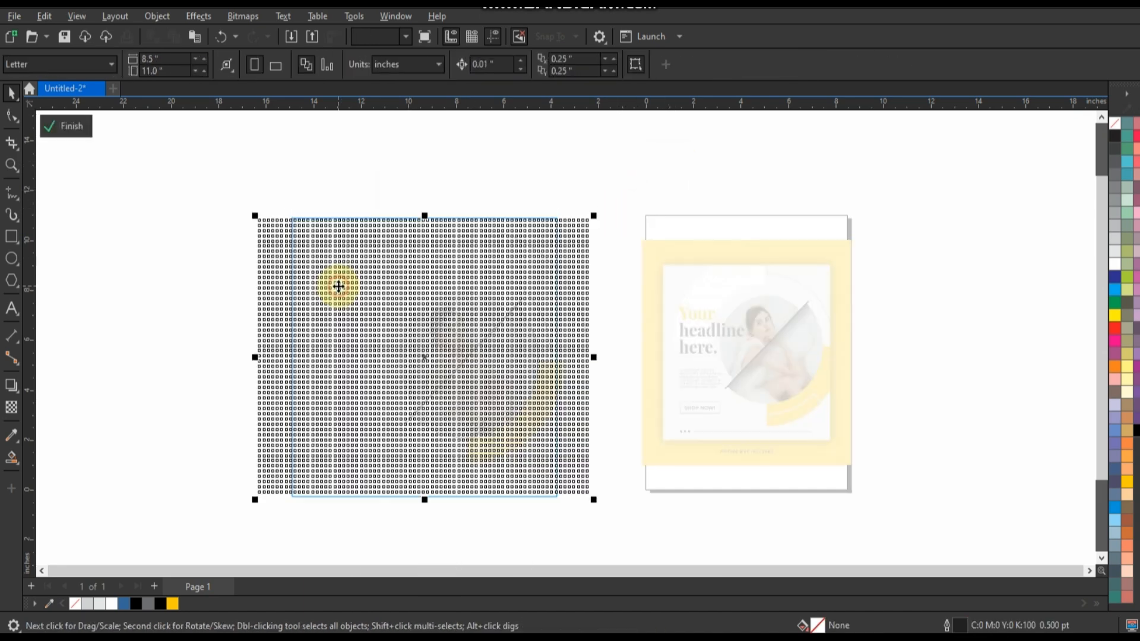
click(1115, 253)
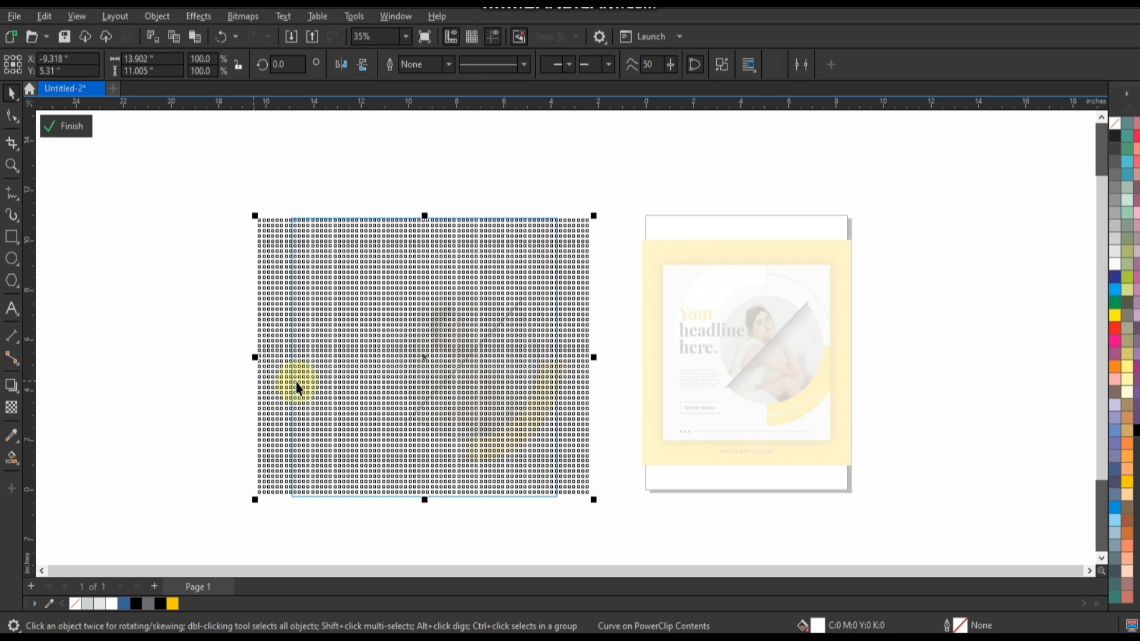
click(14, 460)
click(37, 464)
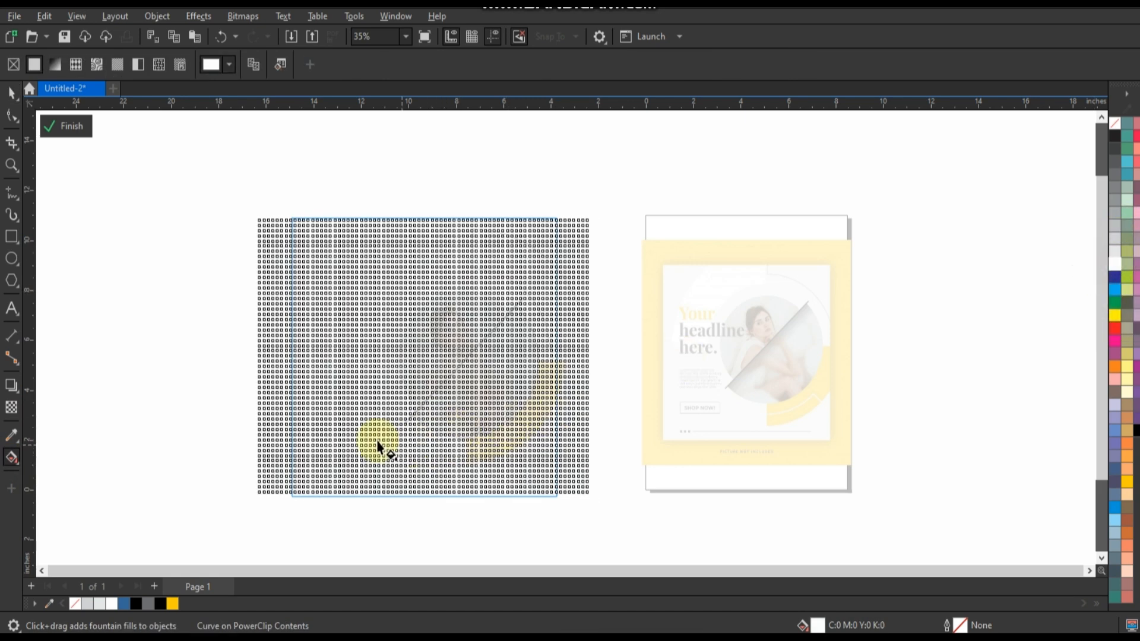
Apply an upward linear transparency of about 88° so the dots fade out above the lower part, and finish editing the PowerClip.
click(12, 409)
drag(426, 463, 434, 316)
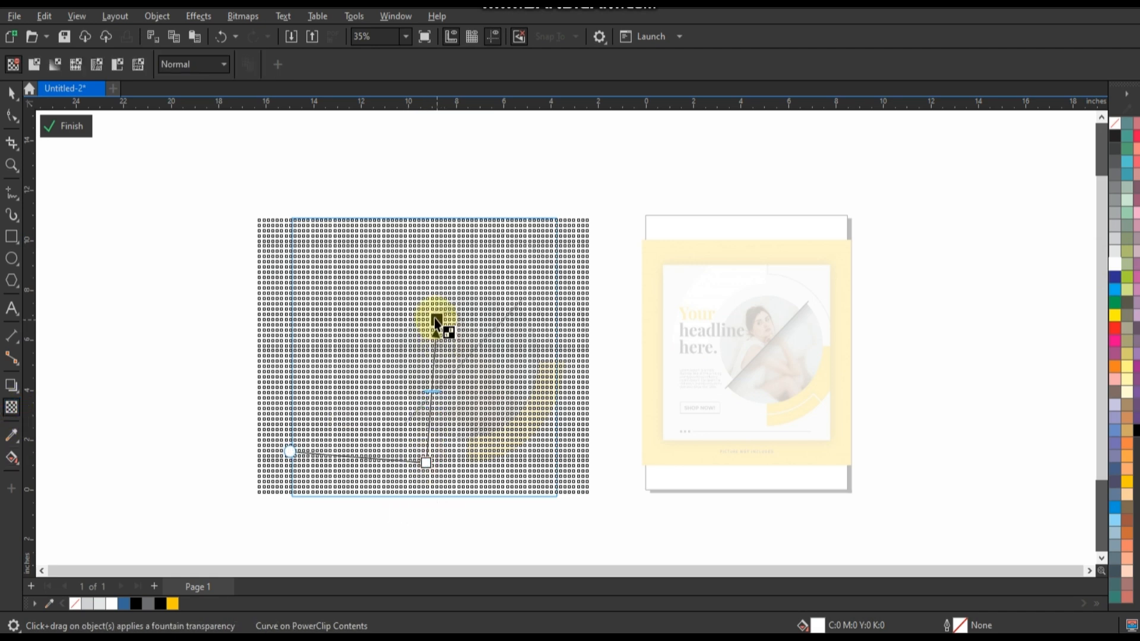
click(425, 463)
click(11, 94)
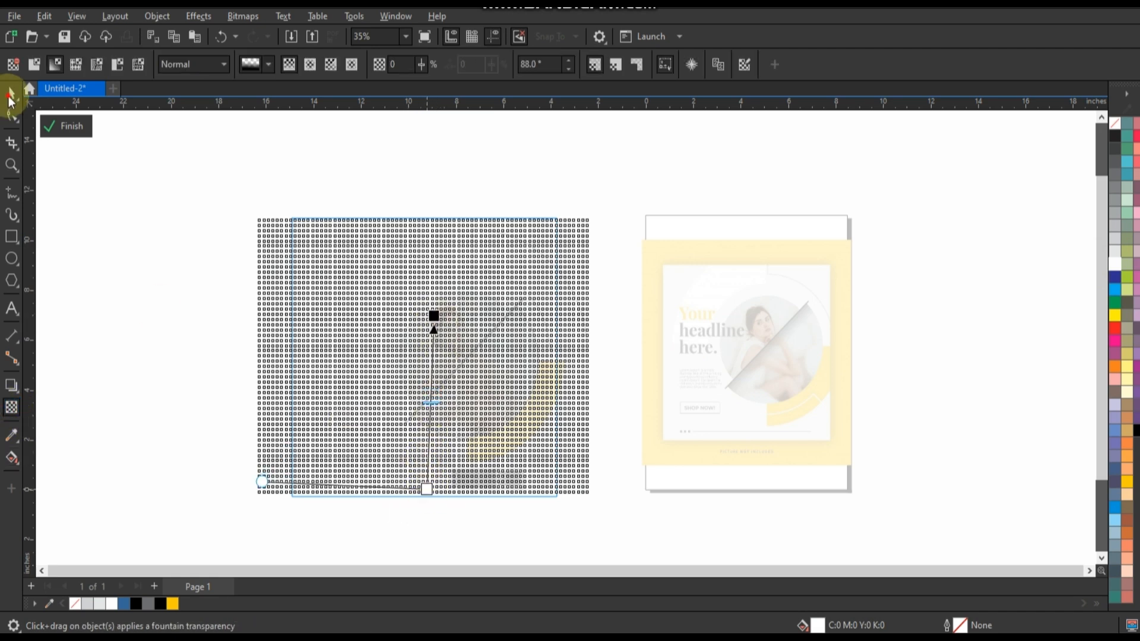
click(111, 247)
right_click(398, 286)
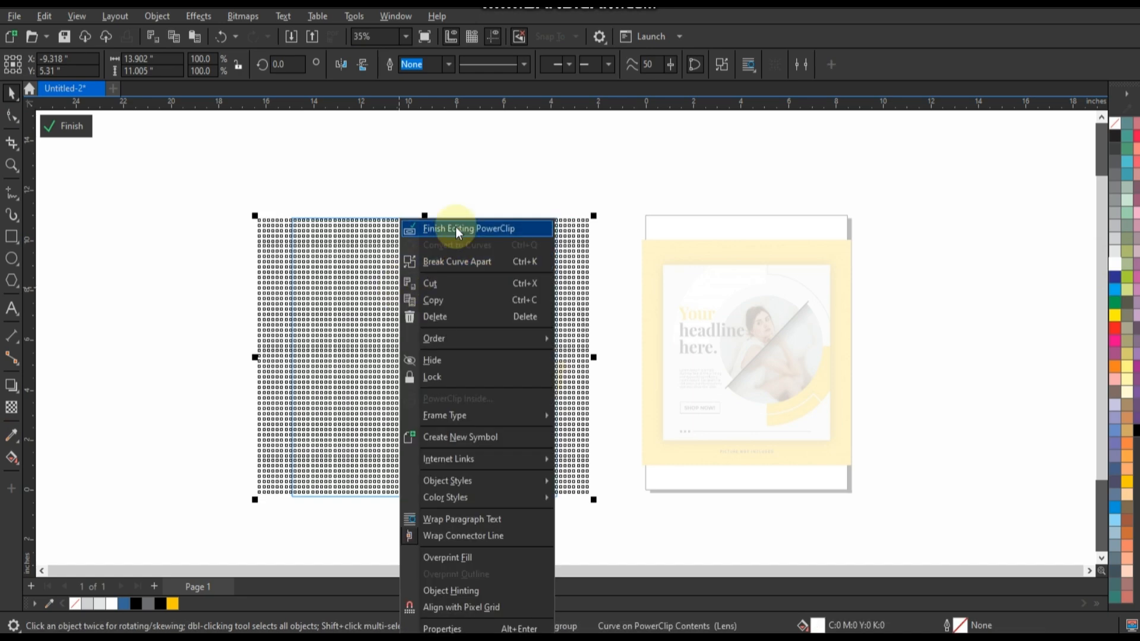
click(454, 225)
click(197, 258)
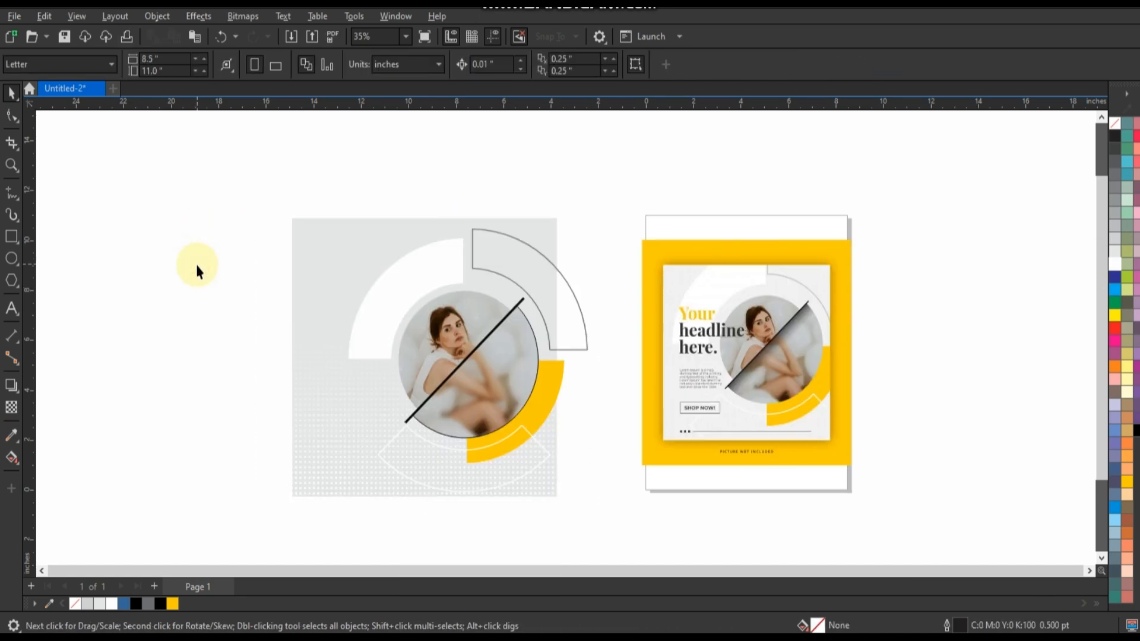
Enlarge the ring segments, photo circle and diagonal bar together to about 110% over the dotted background.
click(419, 261)
drag(235, 182, 512, 446)
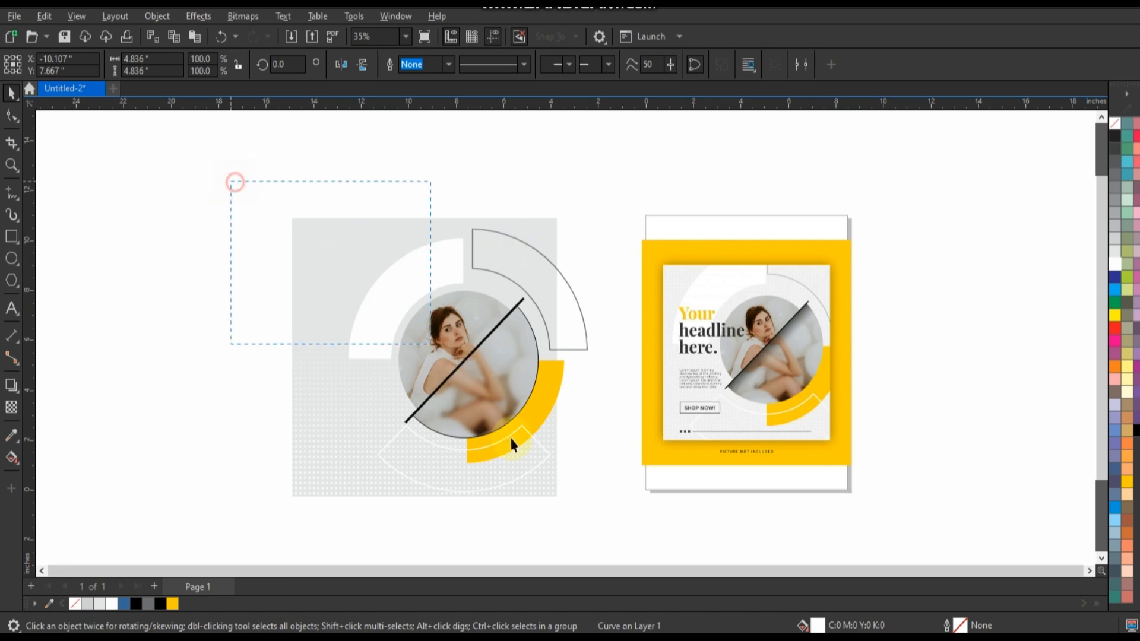
drag(584, 500, 596, 500)
drag(592, 225, 617, 197)
drag(580, 274, 584, 281)
Remove the outline from the half-circle that holds the blurred photo.
click(522, 344)
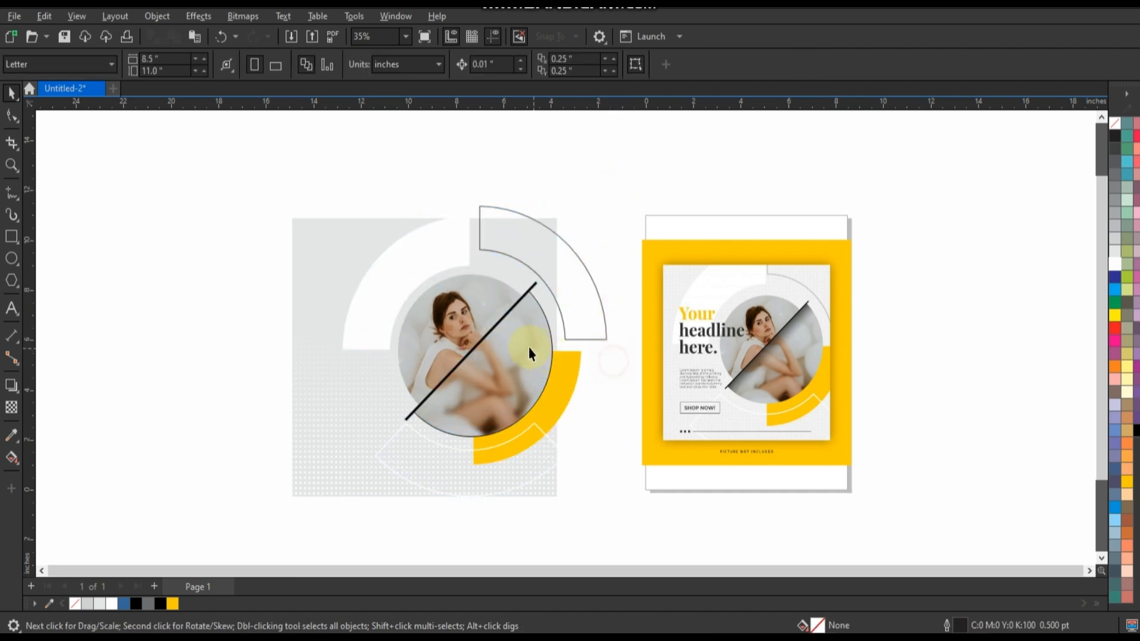
right_click(1114, 126)
click(511, 133)
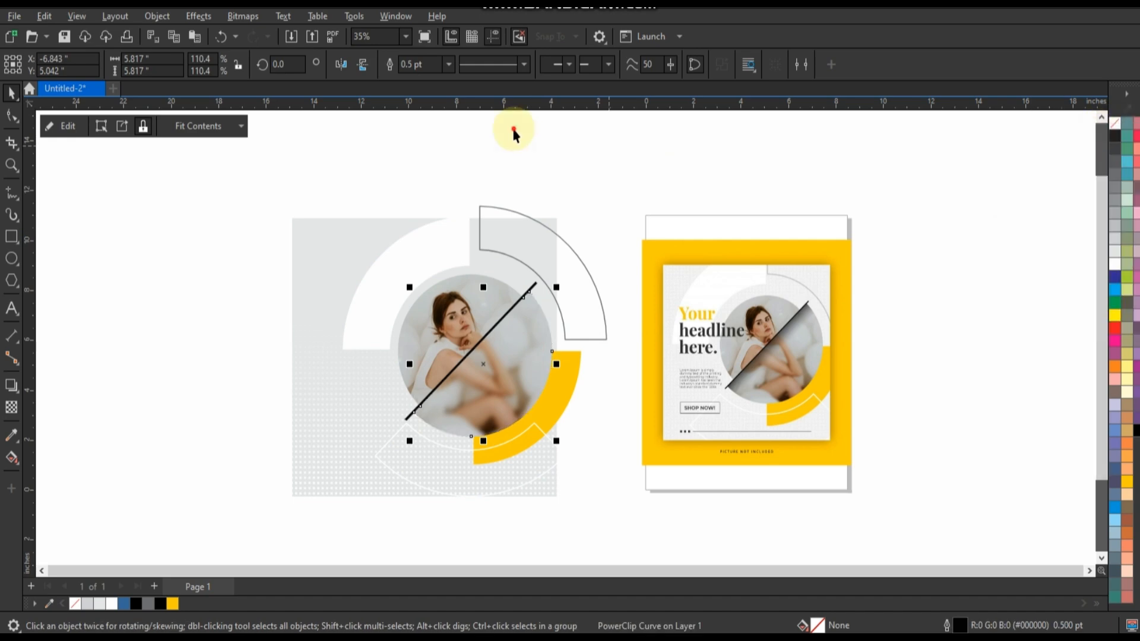
PowerClip the ring segments, photo circle and diagonal bar inside the dotted background square.
drag(310, 160, 605, 498)
right_click(590, 340)
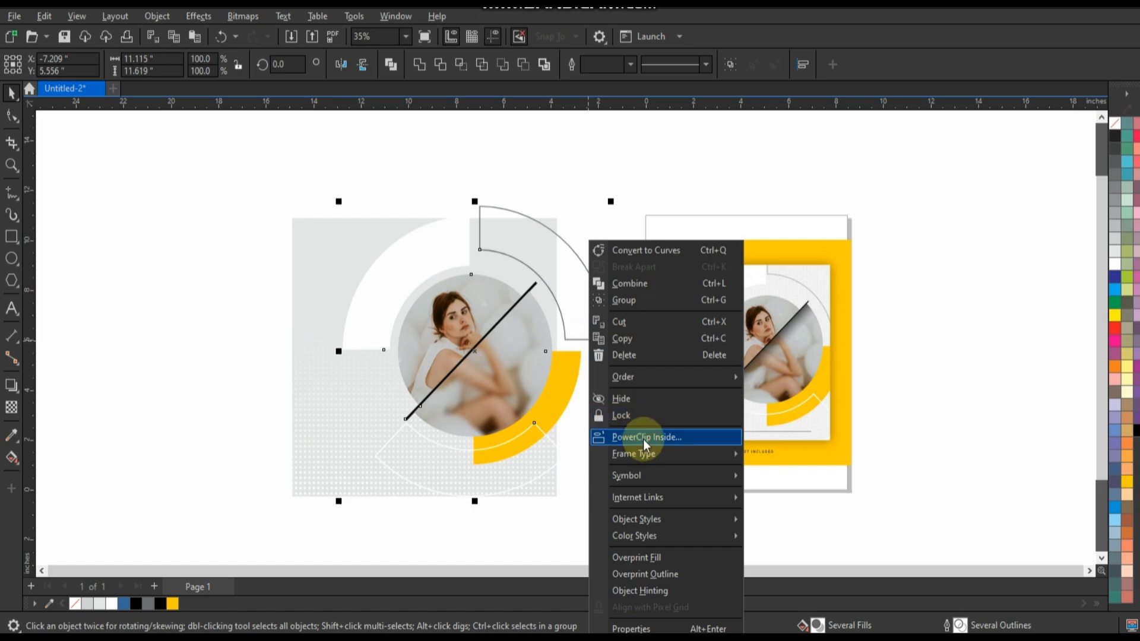
click(643, 438)
click(354, 247)
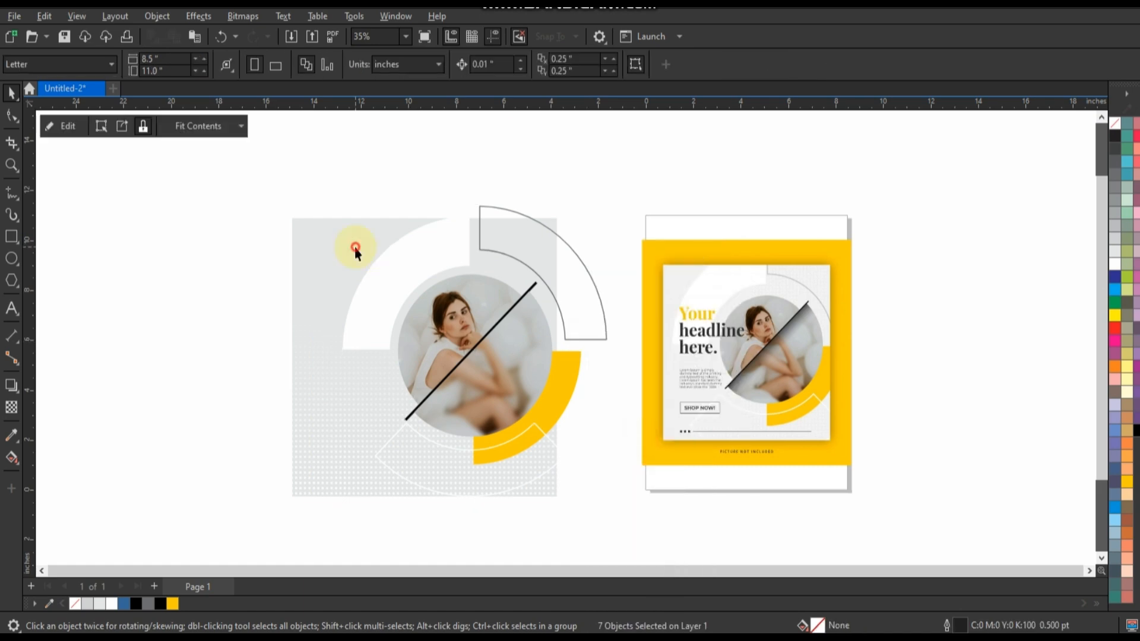
click(278, 217)
Add artistic text reading "Your headline here." on three lines beside the banner.
drag(220, 181, 889, 512)
key(shift+F2)
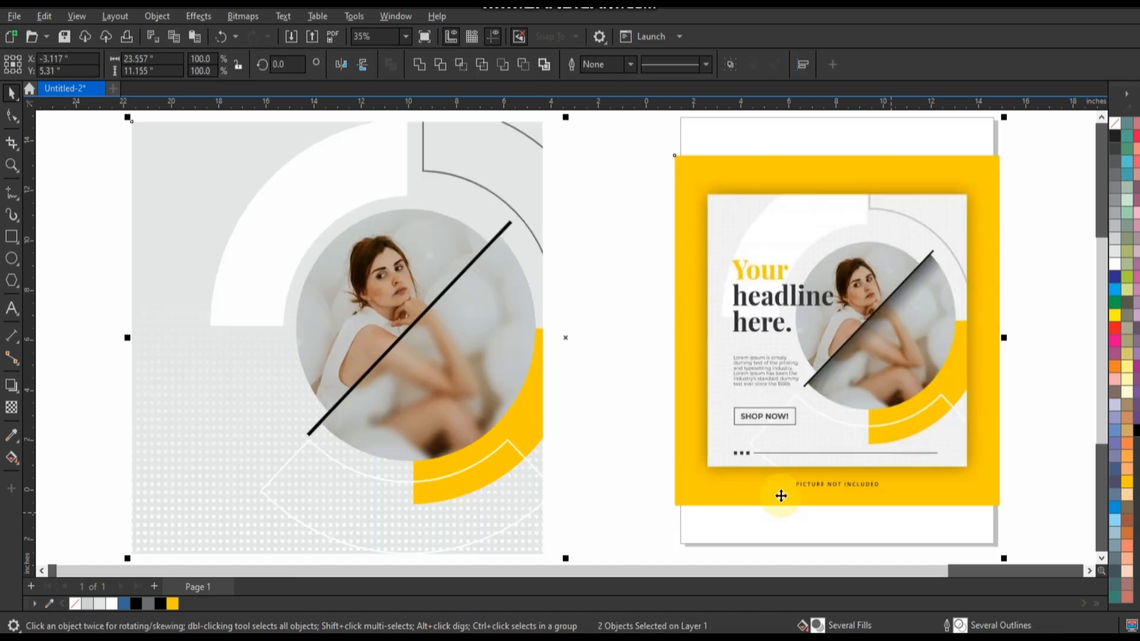
key(Escape)
click(13, 311)
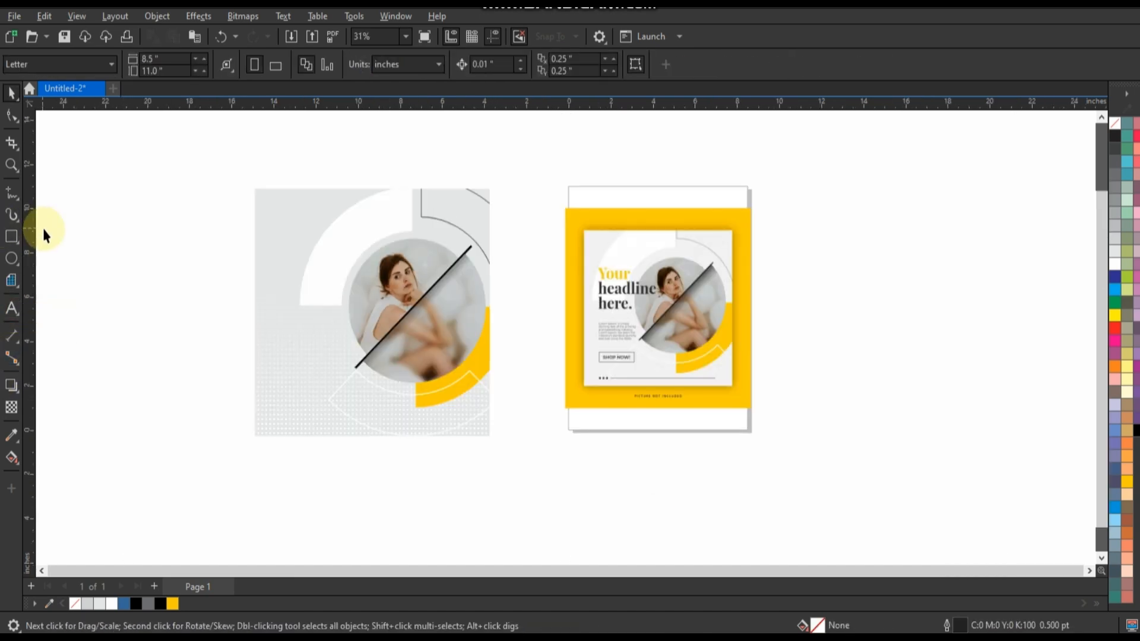
click(12, 165)
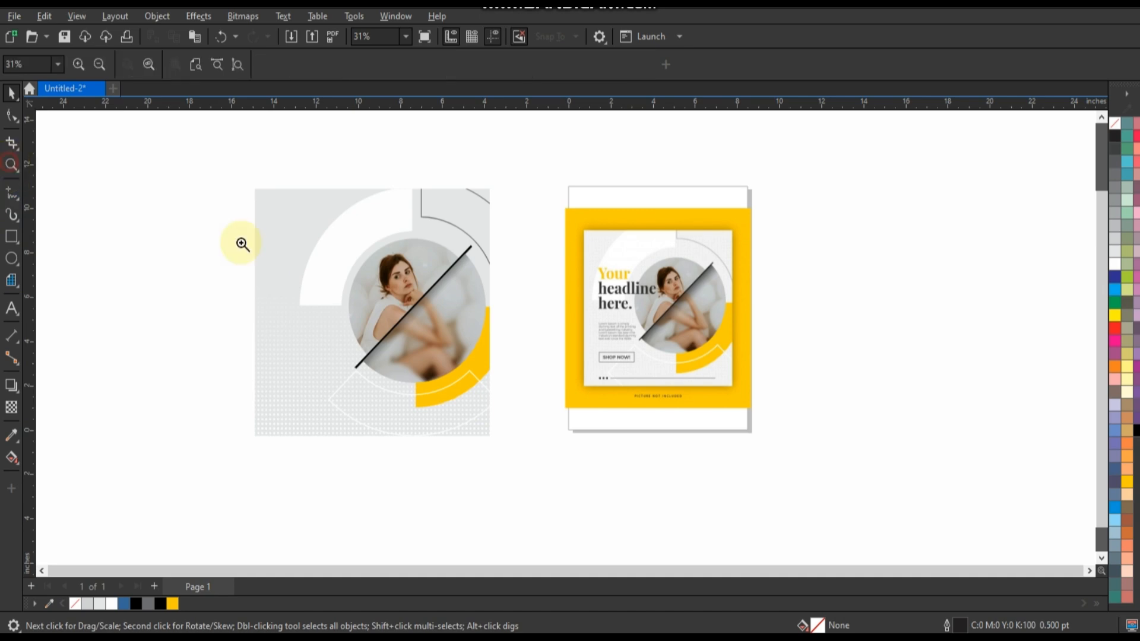
drag(210, 158, 831, 498)
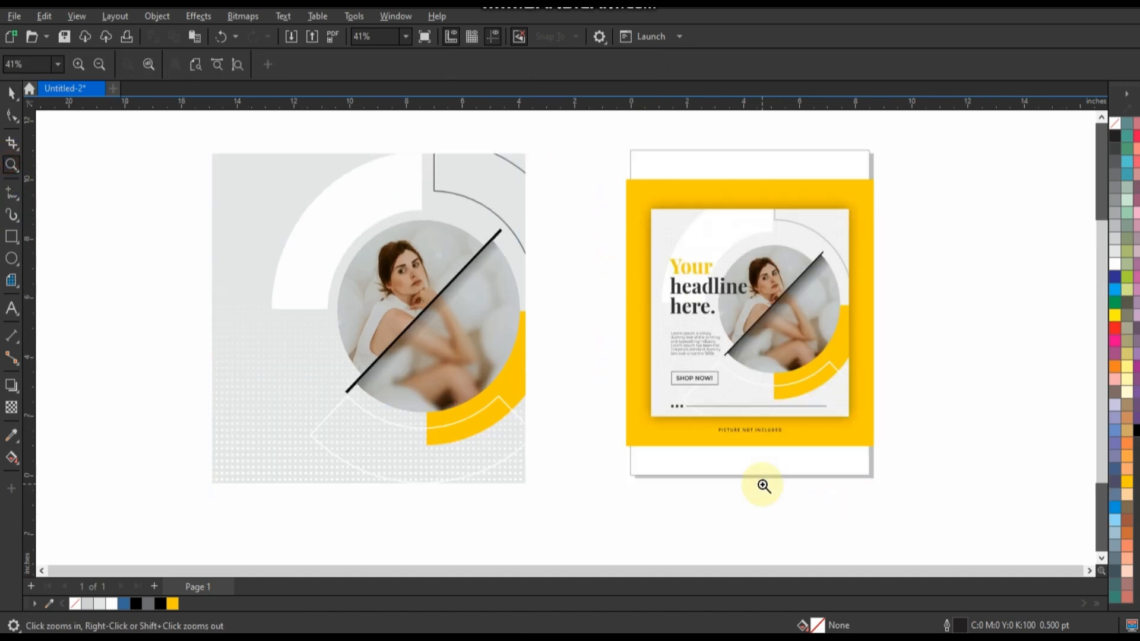
drag(168, 133, 918, 507)
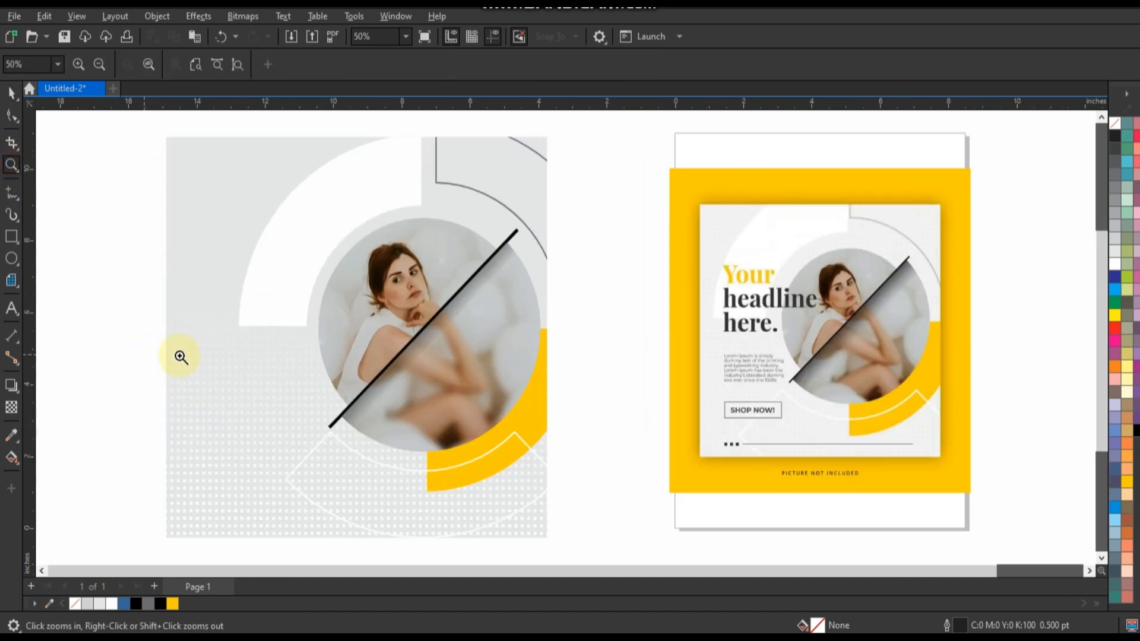
click(11, 310)
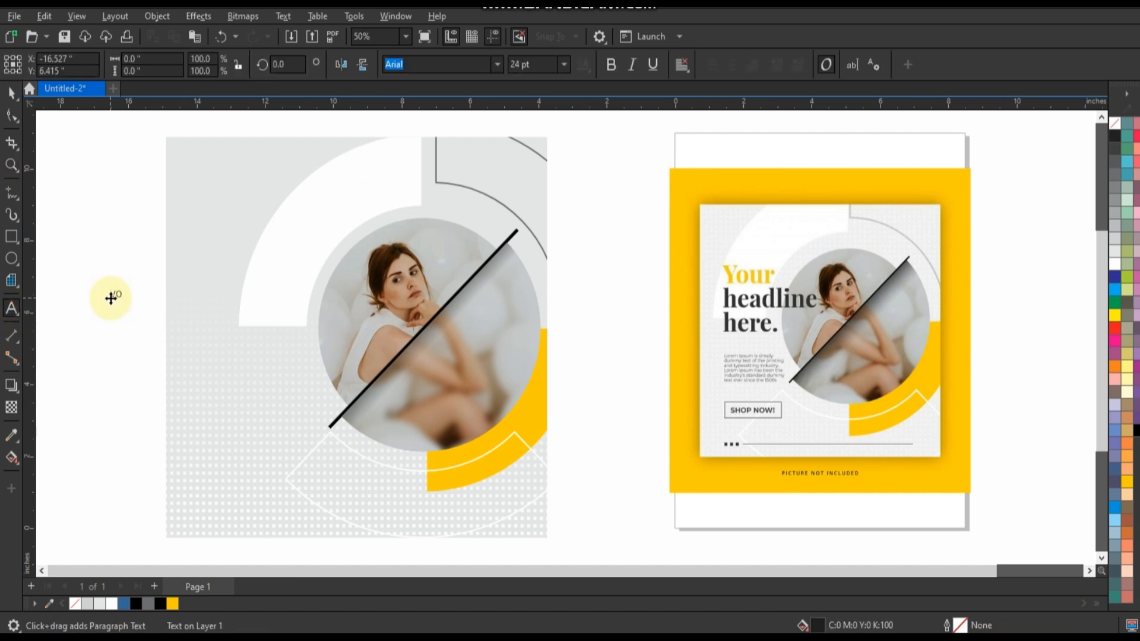
text(ur)
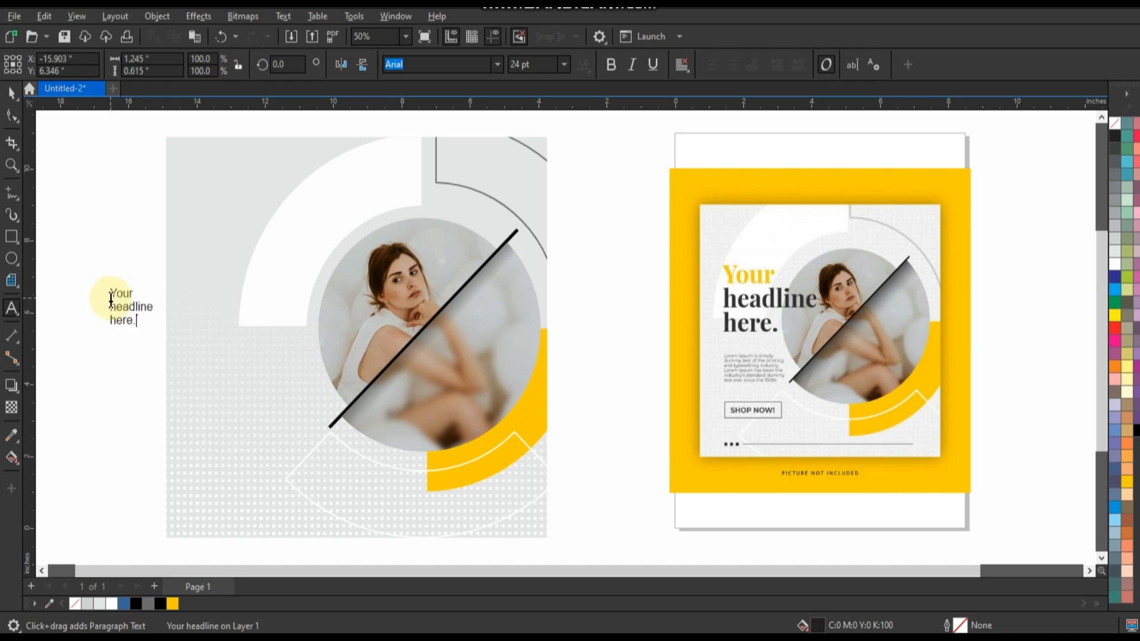
Set the headline in bold Times New Roman and scale it up to about 90 pt.
click(11, 94)
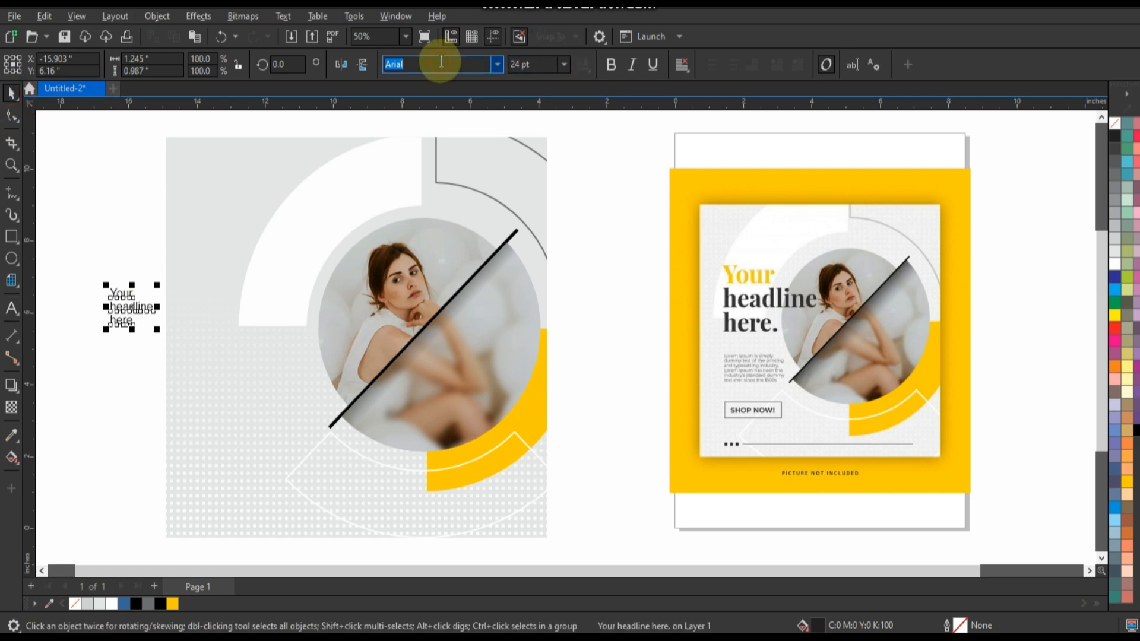
text(Times New Roman)
key(Return)
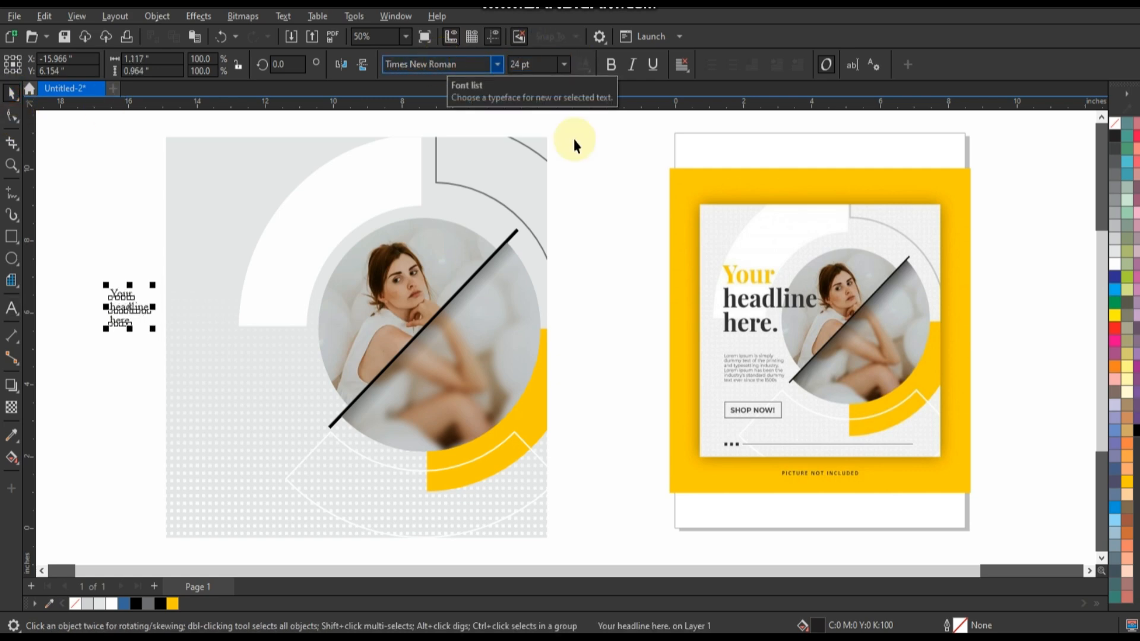
click(611, 64)
drag(153, 328, 304, 427)
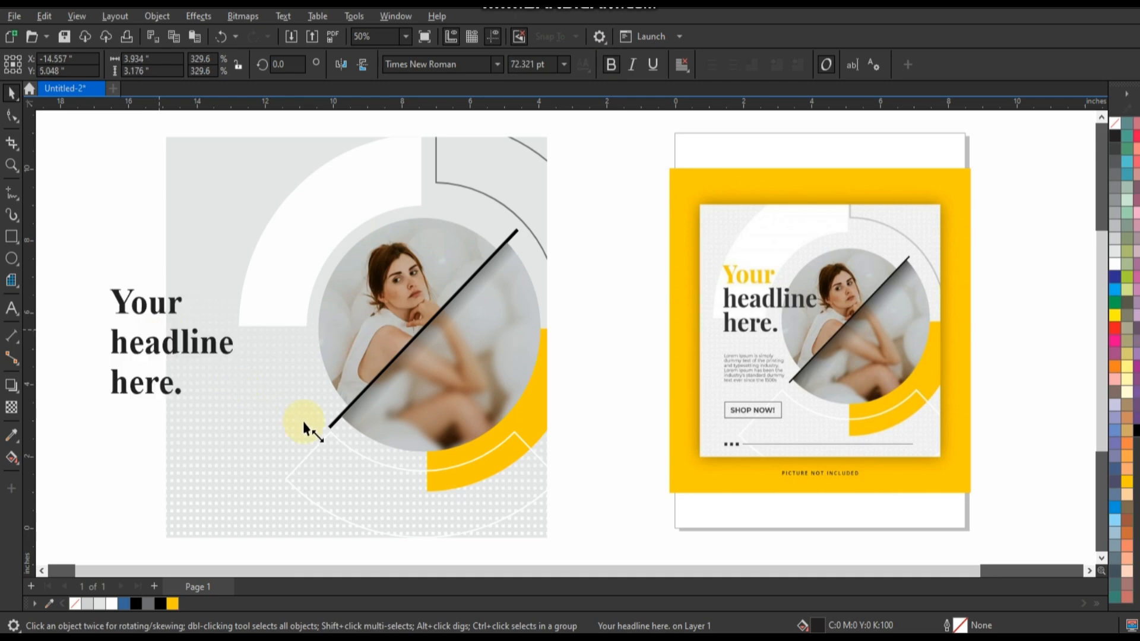
Tighten the headline's line spacing and move it onto the banner's left side, overlapping the white ring and photo circle.
click(11, 116)
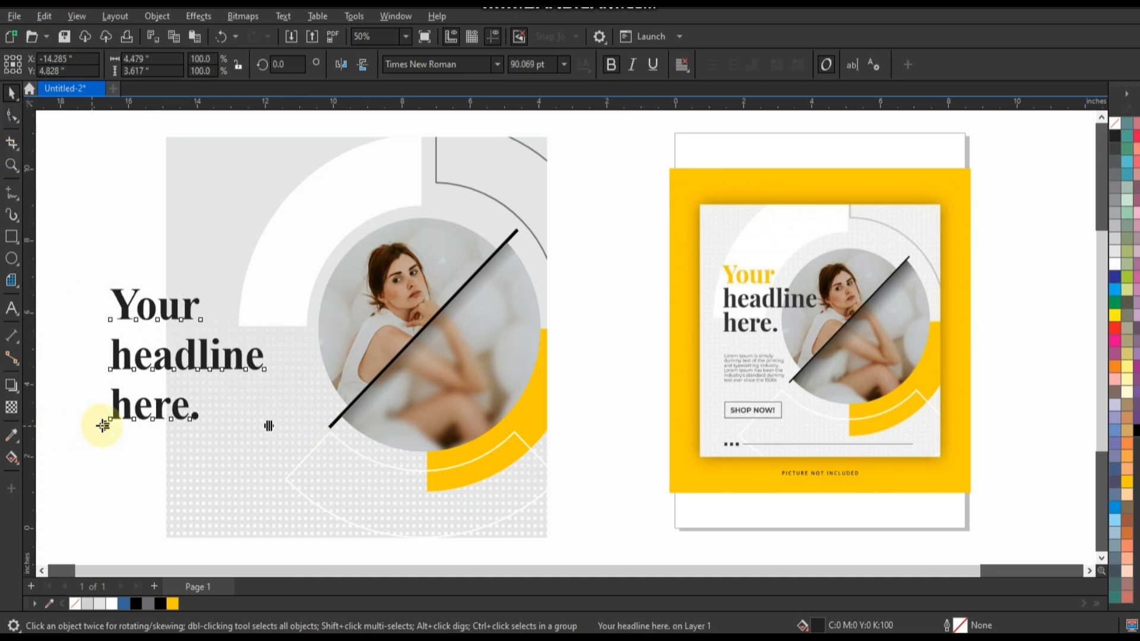
drag(103, 425, 105, 404)
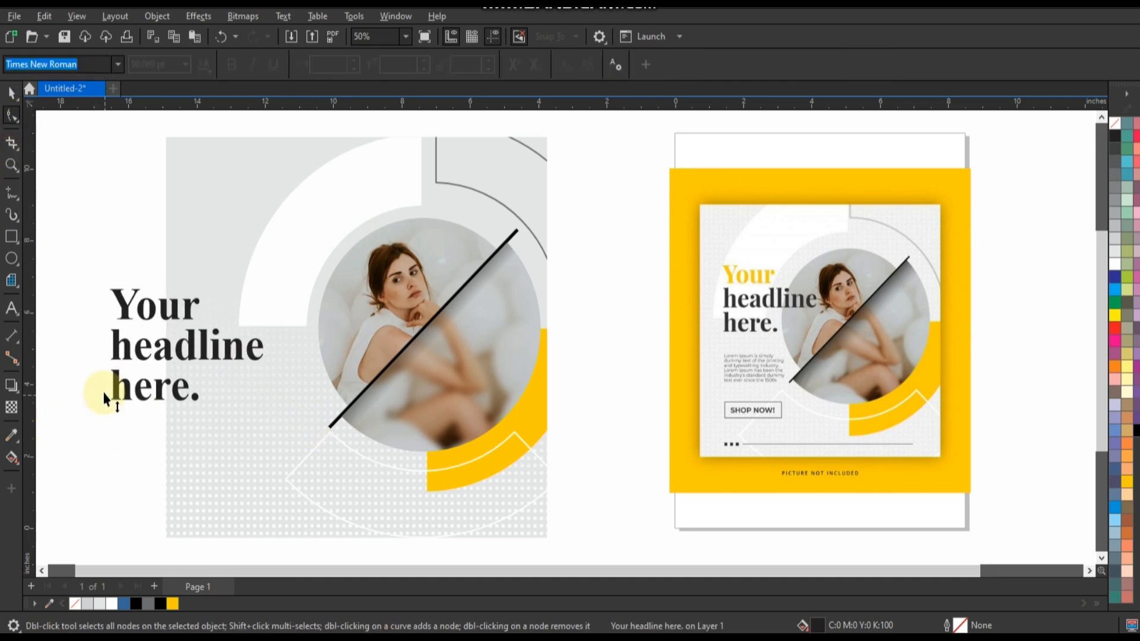
click(10, 92)
drag(189, 318, 265, 273)
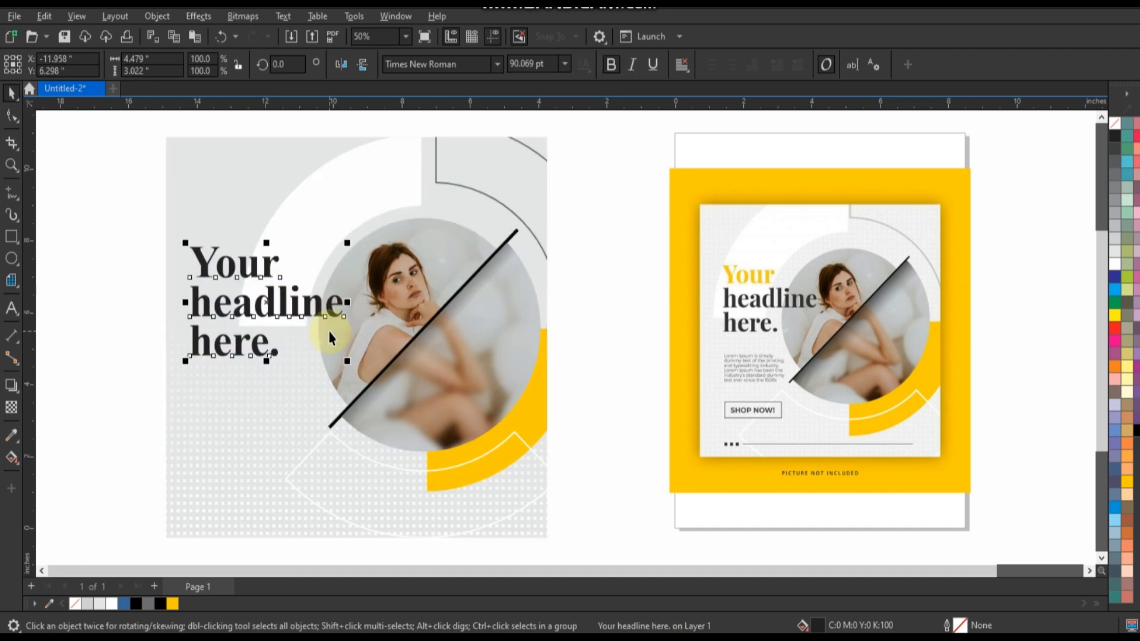
Break the headline into separate lines, filling "Your" with yellow and "headline" and "here." with black.
key(ctrl+k)
click(1126, 481)
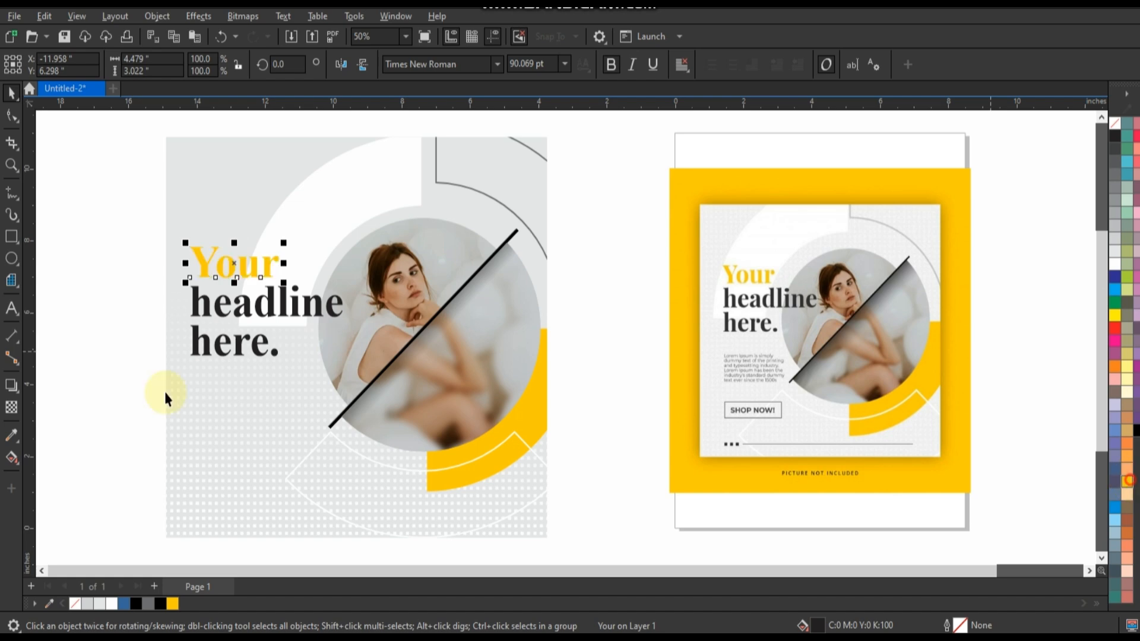
drag(123, 278, 414, 384)
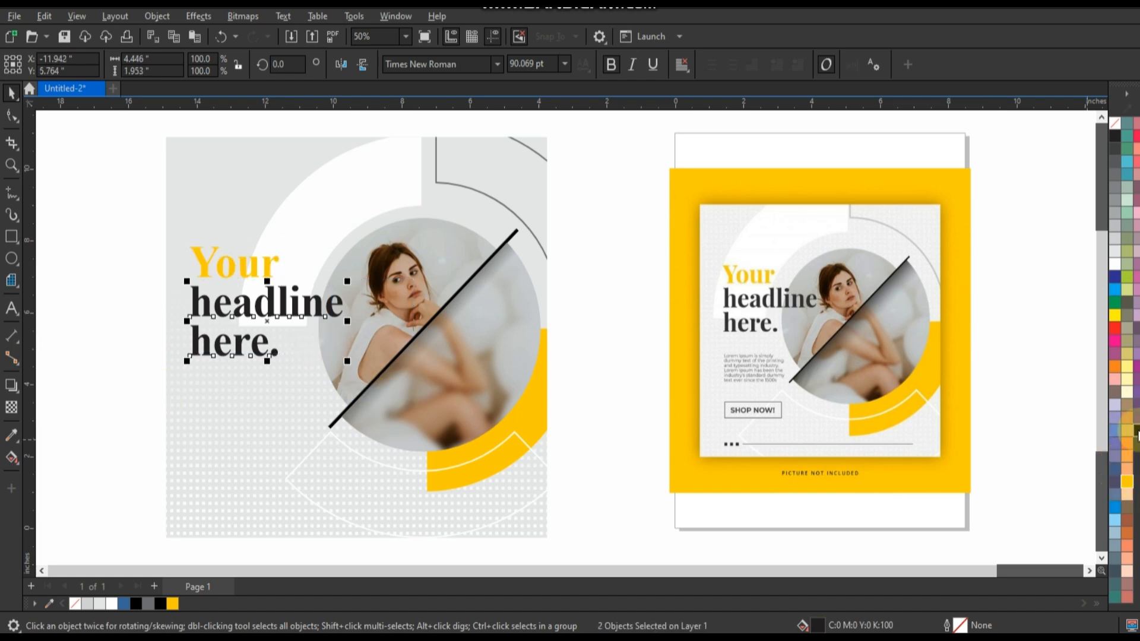
click(1136, 430)
Scale the three headline lines together down to about 96%.
click(52, 378)
drag(132, 212, 343, 365)
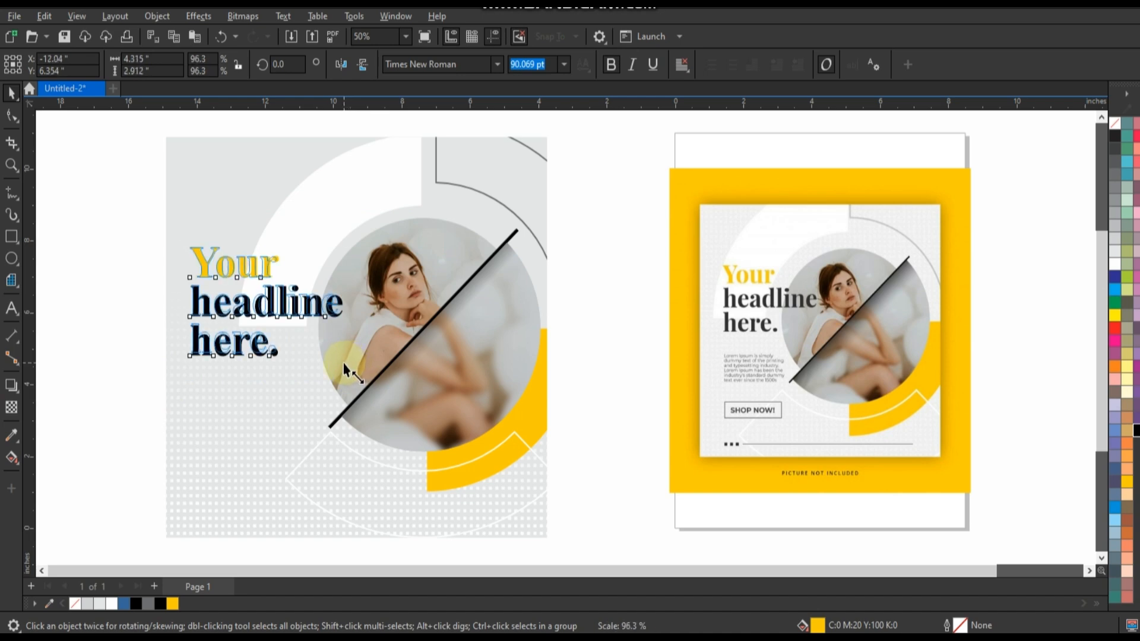
click(89, 376)
Examine the banner beside the reference design in a full-screen preview.
scroll(357, 343, down, 1)
scroll(357, 344, up, 1)
scroll(357, 344, down, 1)
scroll(357, 343, up, 2)
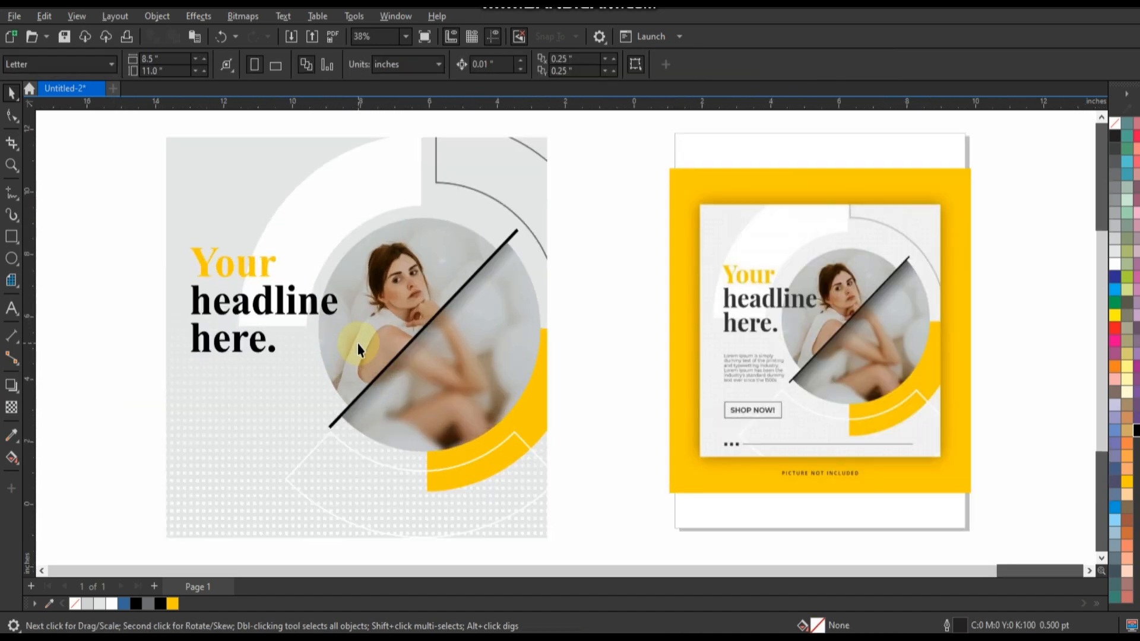
scroll(357, 344, down, 2)
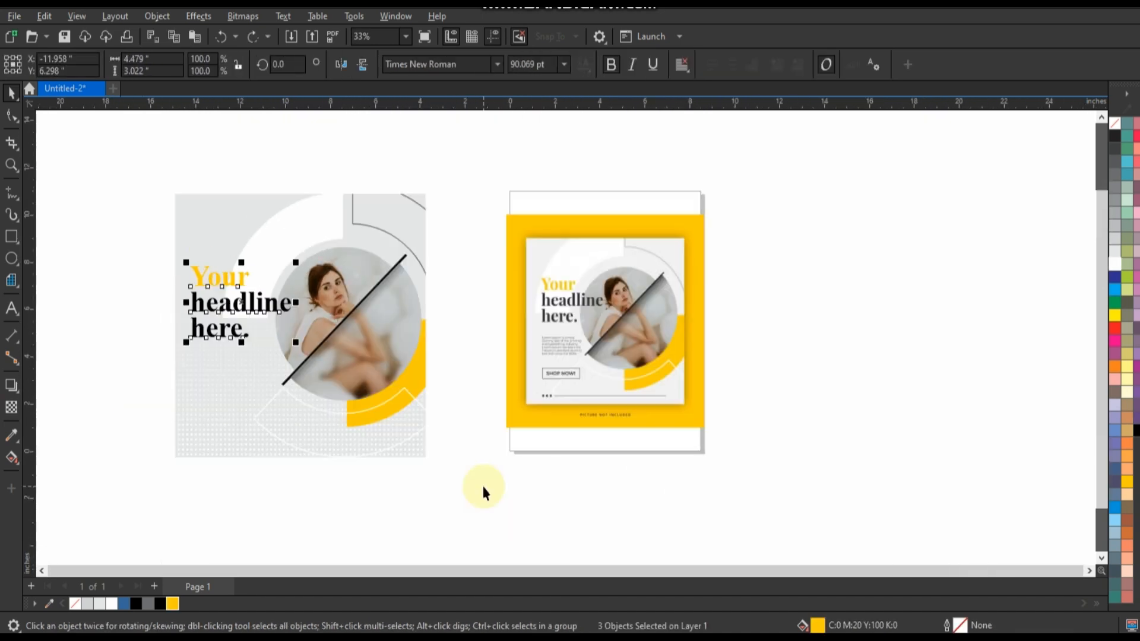
click(482, 488)
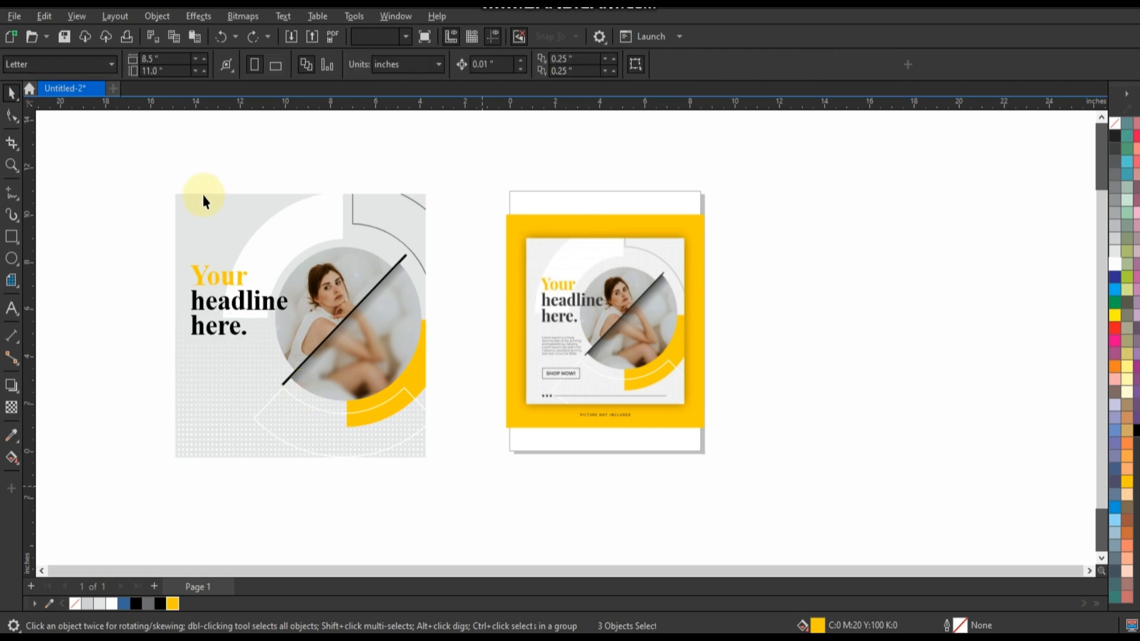
drag(142, 163, 735, 475)
key(shift+F2)
click(650, 410)
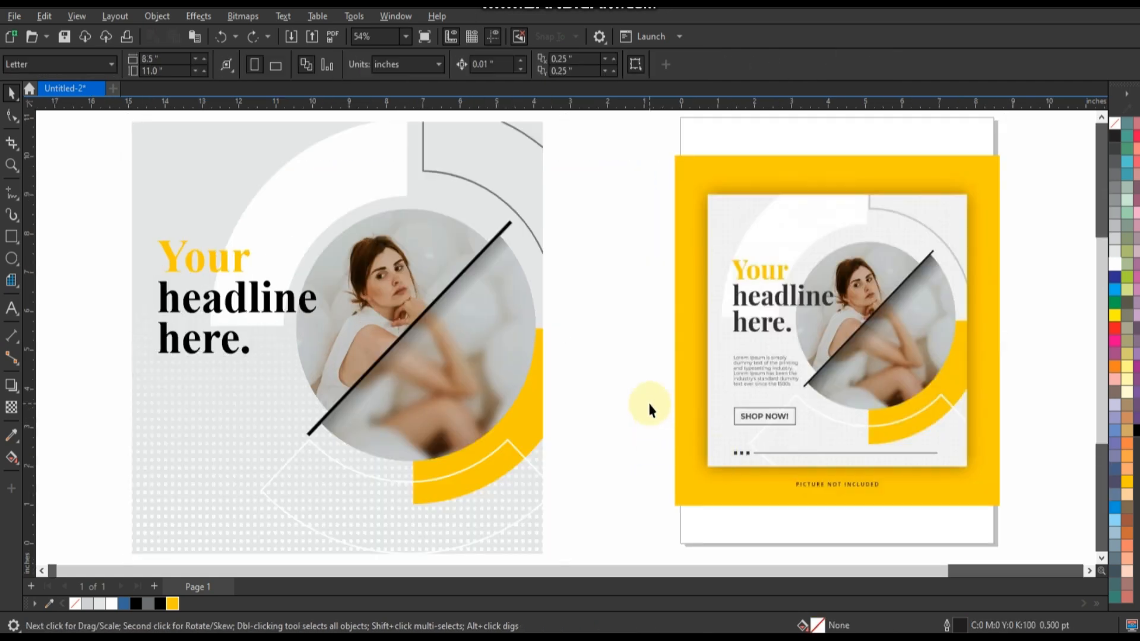
key(F9)
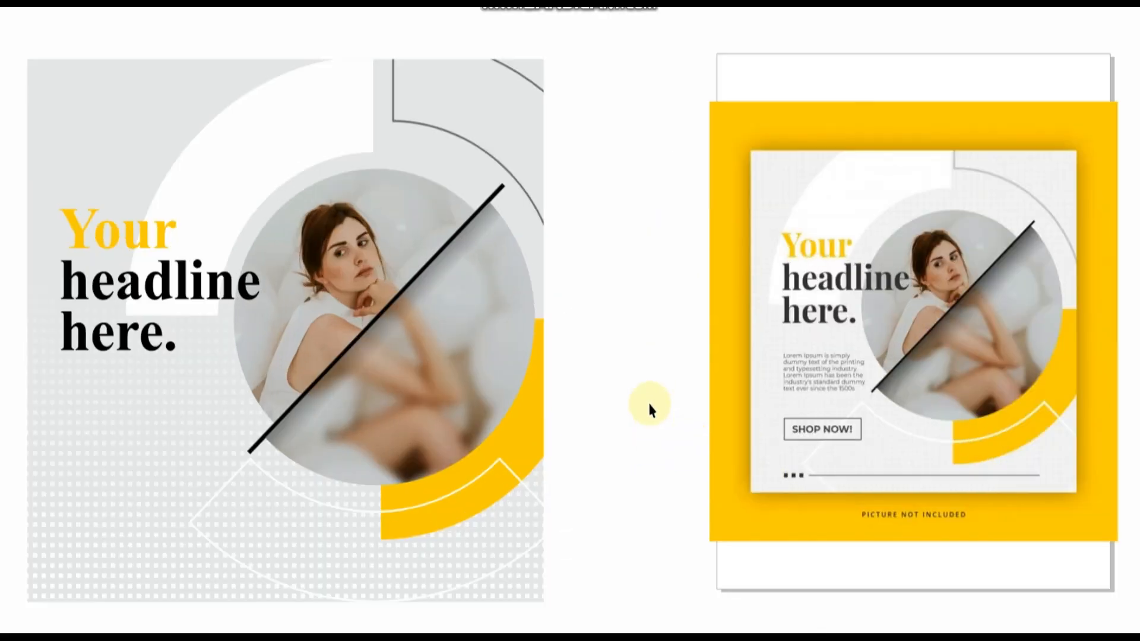